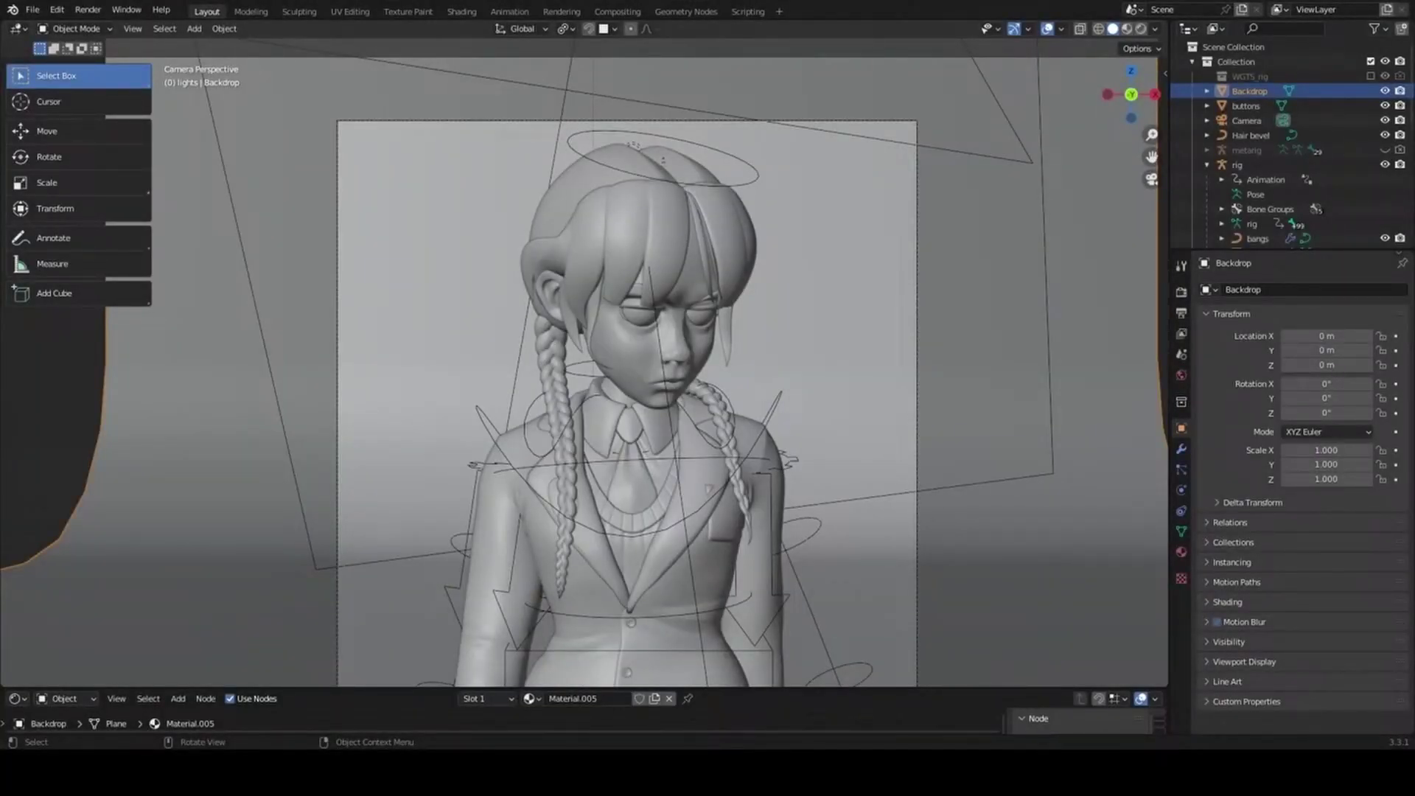
Delete the backdrop and camera from the scene and hide the rig.
{"action": "middle_click_drag", "start_coordinate": [634, 221], "coordinate": [604, 155]}
{"action": "key", "text": "Delete"}
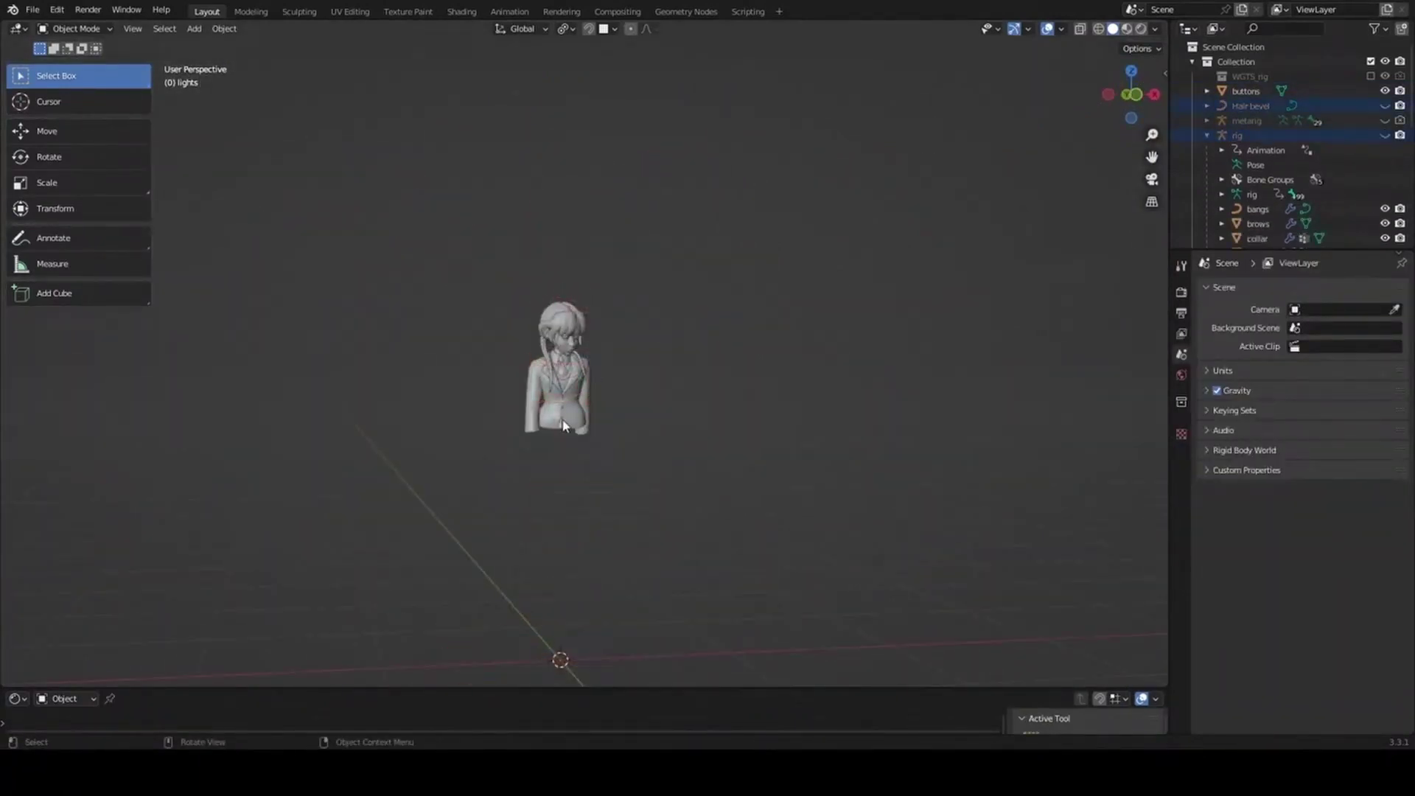
Select the jacket and examine its underside and inner mesh in solid and wireframe display.
{"action": "scroll", "coordinate": [563, 426], "scroll_direction": "up", "scroll_amount": 10}
{"action": "mouse_move", "coordinate": [540, 370]}
{"action": "middle_mouse_down"}
{"action": "mouse_move", "coordinate": [577, 519]}
{"action": "mouse_move", "coordinate": [868, 154]}
{"action": "mouse_move", "coordinate": [560, 380]}
{"action": "middle_mouse_up"}
{"action": "left_click", "coordinate": [556, 380]}
{"action": "scroll", "coordinate": [622, 335], "scroll_direction": "up", "scroll_amount": 5}
{"action": "middle_click_drag", "start_coordinate": [621, 336], "coordinate": [609, 400]}
{"action": "scroll", "coordinate": [671, 275], "scroll_direction": "down", "scroll_amount": 5}
{"action": "middle_click_drag", "start_coordinate": [670, 275], "coordinate": [650, 457]}
{"action": "scroll", "coordinate": [650, 457], "scroll_direction": "up", "scroll_amount": 5}
{"action": "left_click", "coordinate": [454, 353]}
{"action": "middle_click_drag", "start_coordinate": [455, 354], "coordinate": [516, 332]}
{"action": "left_click", "coordinate": [1098, 28]}
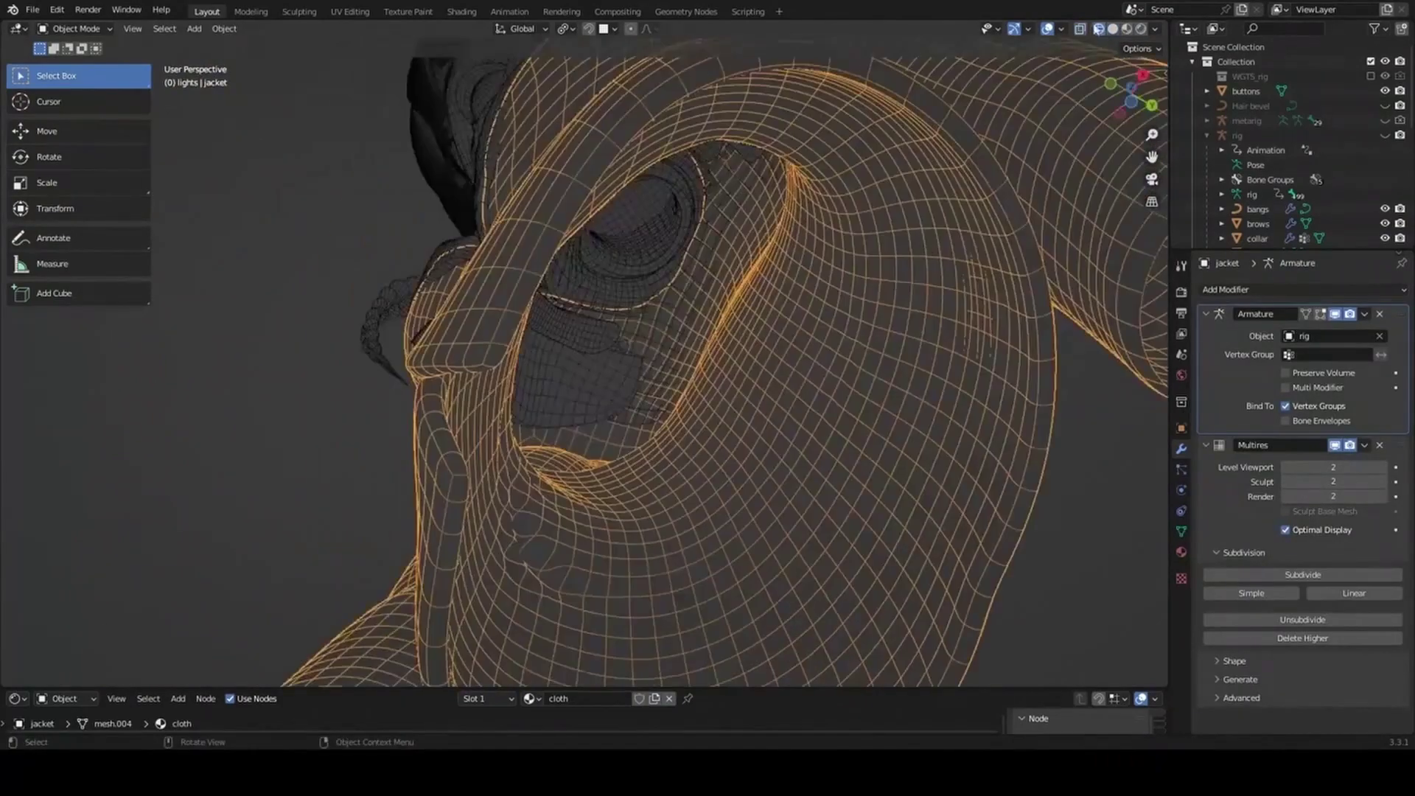
{"action": "scroll", "coordinate": [846, 312], "scroll_direction": "down", "scroll_amount": 8}
{"action": "key", "text": "shift+z"}
{"action": "middle_click_drag", "start_coordinate": [709, 302], "coordinate": [594, 478]}
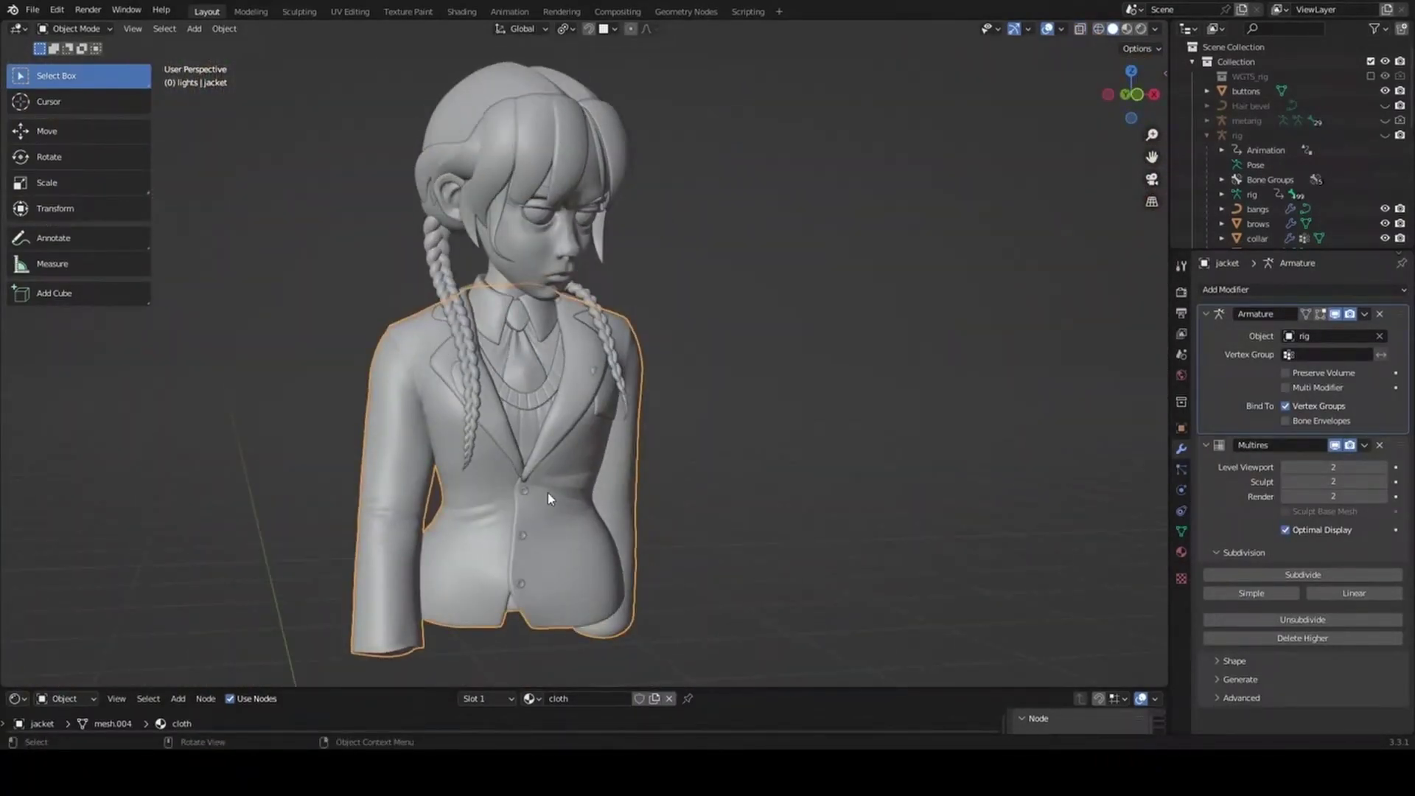
Apply the jacket's Armature modifier.
{"action": "middle_click_drag", "start_coordinate": [547, 492], "coordinate": [560, 560]}
{"action": "left_click", "coordinate": [1208, 314], "text": "ctrl"}
{"action": "left_click", "coordinate": [1364, 313]}
{"action": "left_click", "coordinate": [1309, 332]}
Enter Edit Mode on the jacket with the Move tool and proportional editing active.
{"action": "scroll", "coordinate": [759, 442], "scroll_direction": "up", "scroll_amount": 10}
{"action": "key", "text": "Tab"}
{"action": "key", "text": "Tab"}
{"action": "left_click", "coordinate": [74, 28]}
{"action": "left_click", "coordinate": [76, 62]}
{"action": "left_click", "coordinate": [44, 134]}
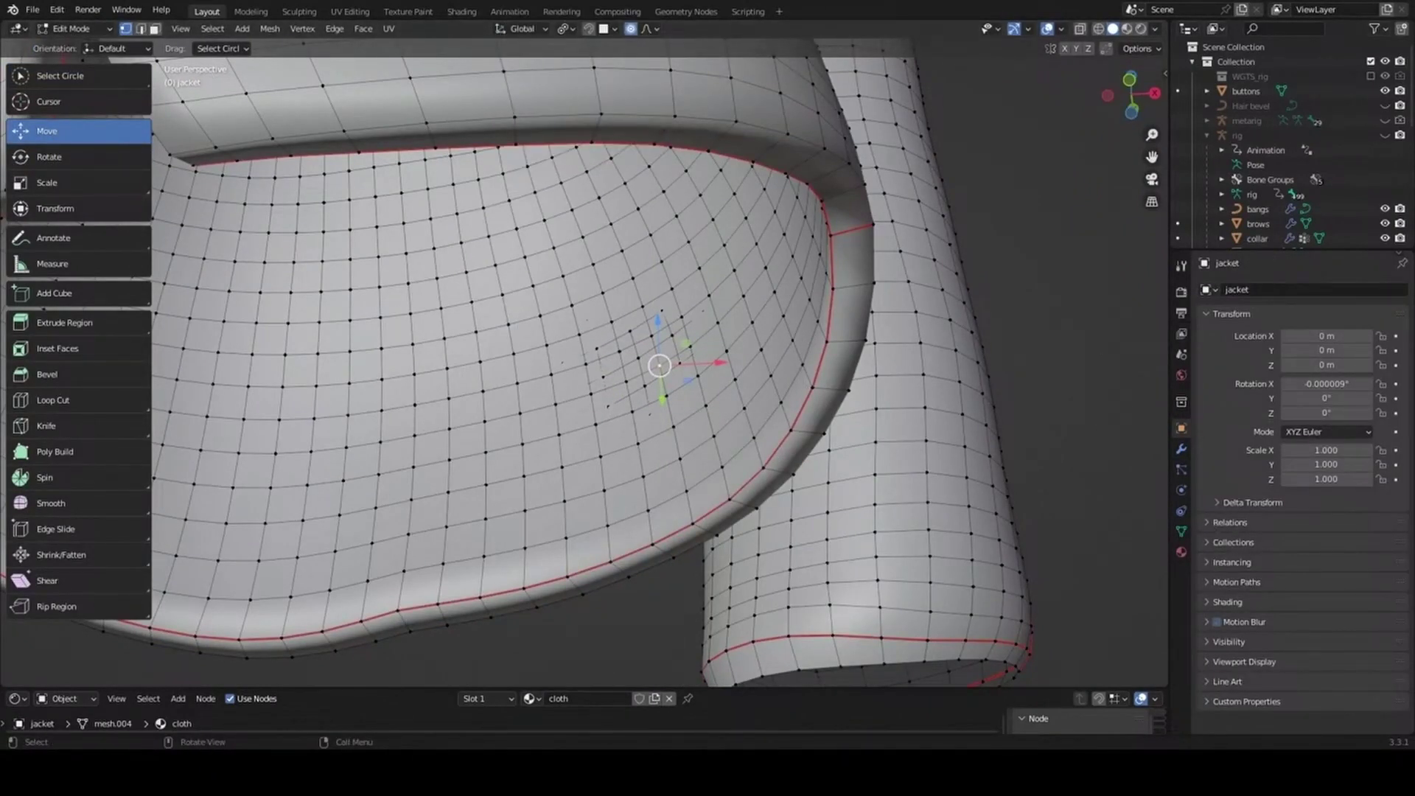
{"action": "key", "text": "Tab"}
{"action": "scroll", "coordinate": [634, 369], "scroll_direction": "down", "scroll_amount": 8}
{"action": "scroll", "coordinate": [634, 369], "scroll_direction": "up", "scroll_amount": 10}
{"action": "key", "text": "Tab"}
{"action": "key", "text": "o"}
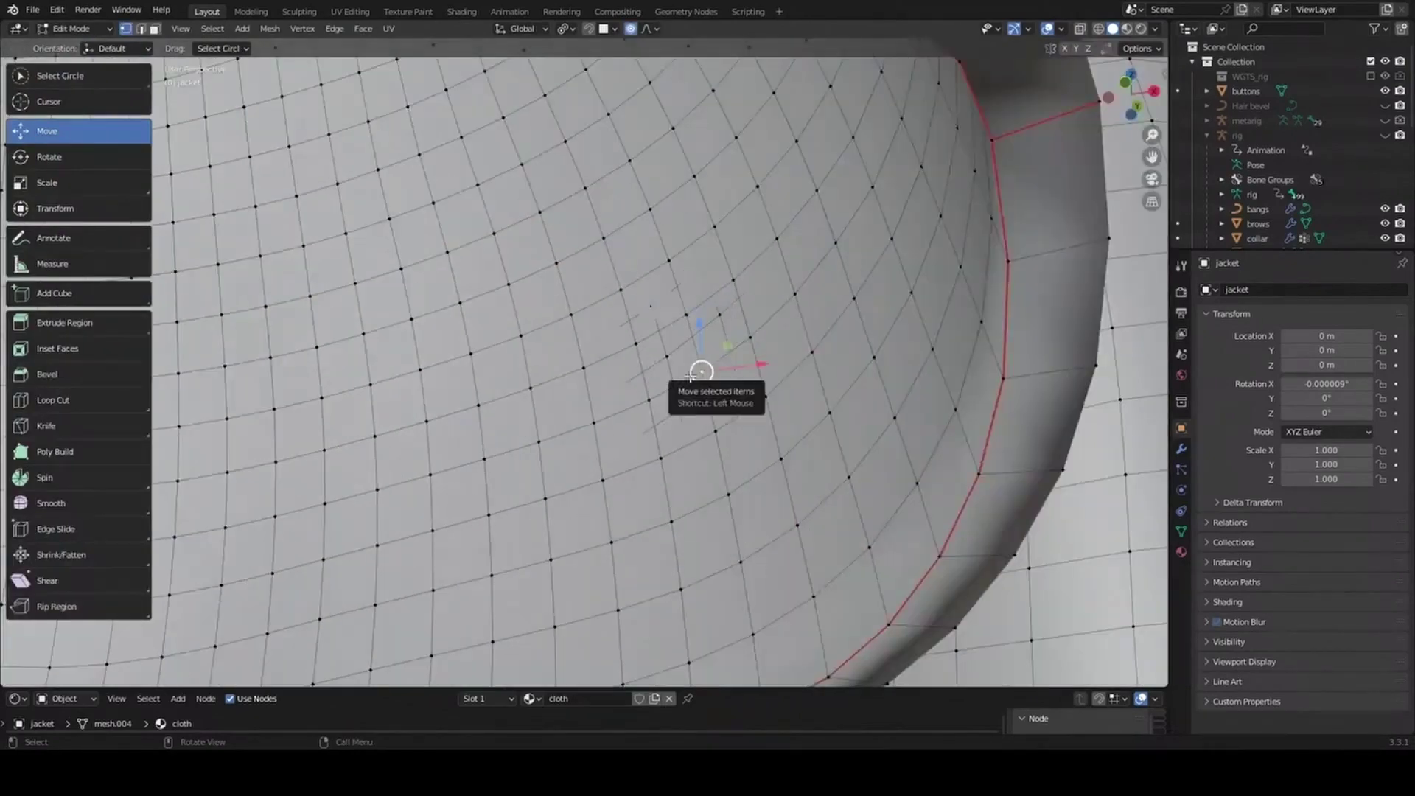
{"action": "scroll", "coordinate": [708, 375], "scroll_direction": "down", "scroll_amount": 3}
{"action": "middle_click_drag", "start_coordinate": [708, 375], "coordinate": [649, 332]}
{"action": "left_click", "coordinate": [628, 29]}
Look through the jacket's physics, mesh data and object visibility settings.
{"action": "left_click", "coordinate": [1062, 30]}
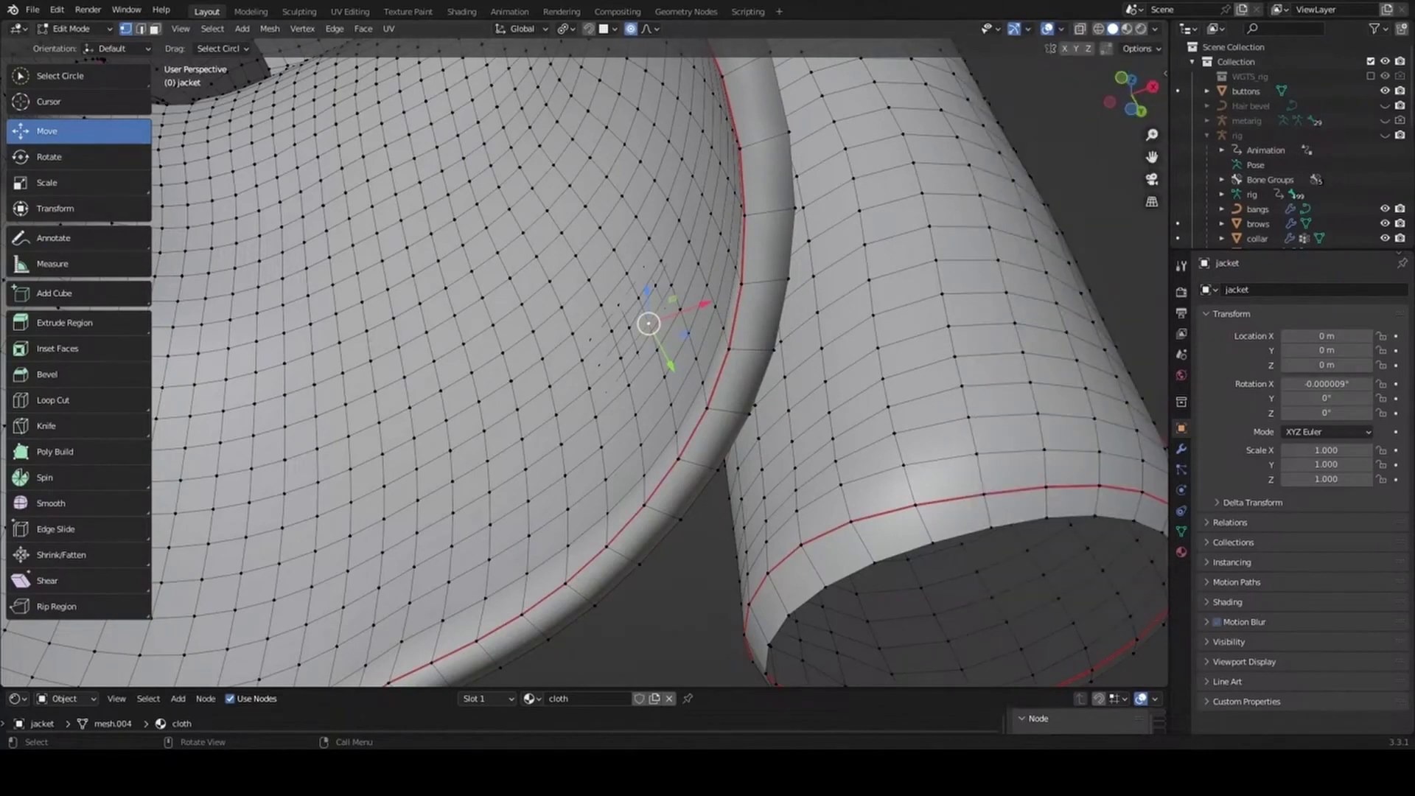
{"action": "left_click", "coordinate": [136, 50]}
{"action": "left_click", "coordinate": [1181, 511]}
{"action": "left_click", "coordinate": [1181, 531]}
{"action": "left_click", "coordinate": [1181, 428]}
{"action": "scroll", "coordinate": [1221, 632], "scroll_direction": "down", "scroll_amount": 5}
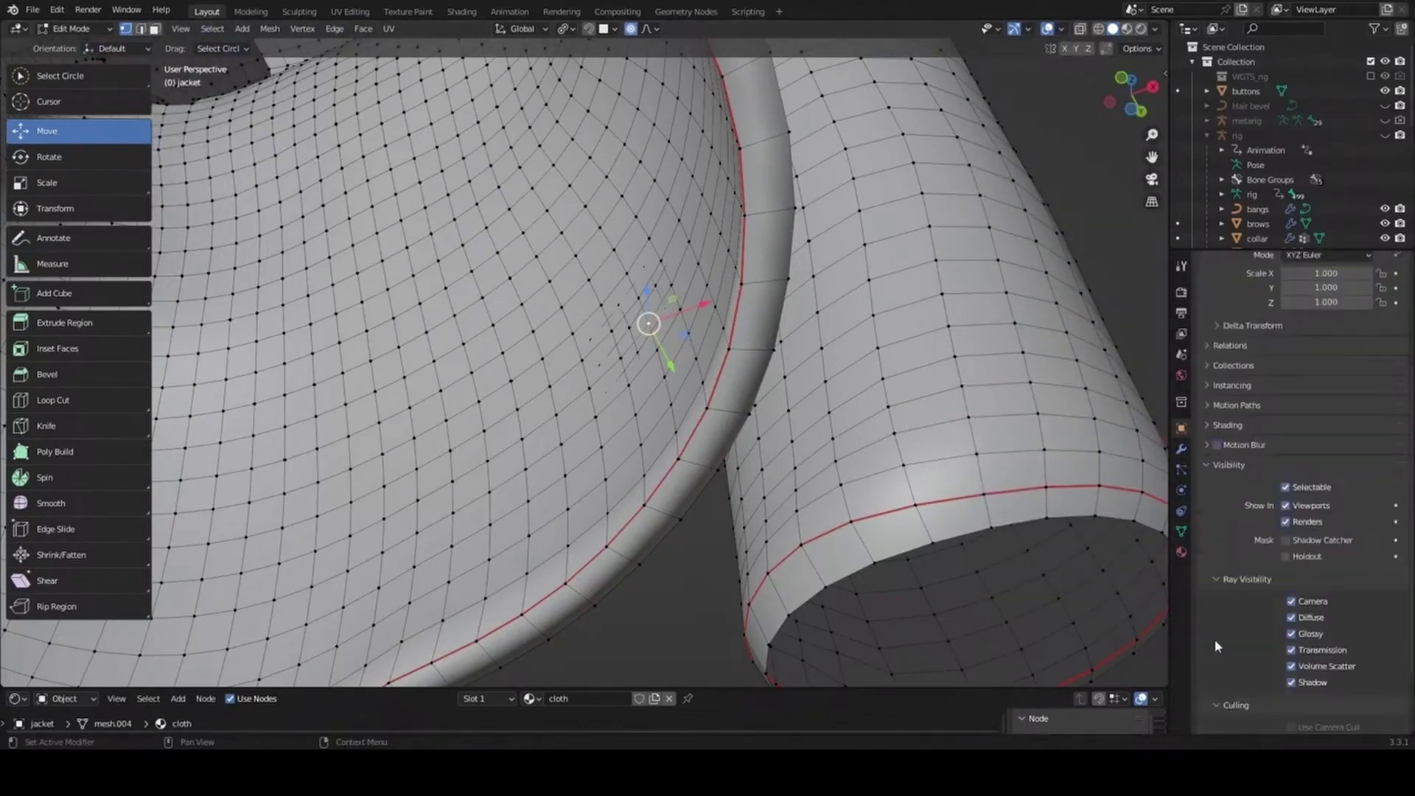
{"action": "left_click", "coordinate": [1214, 464]}
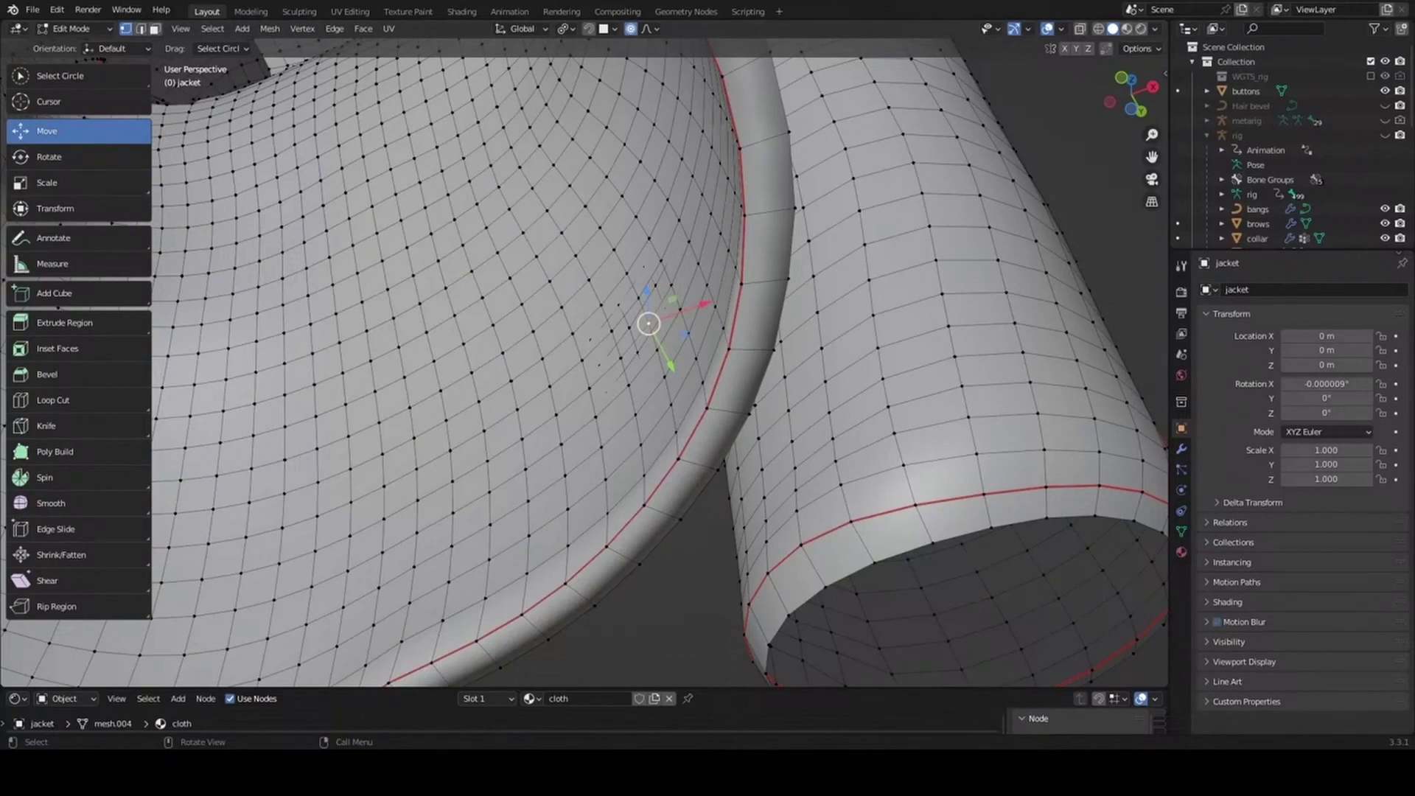
Move the jacket's surface near the lower hem about -0.005 m along Y, using connected-only proportional editing at size 0.047.
{"action": "scroll", "coordinate": [661, 370], "scroll_direction": "up", "scroll_amount": 2}
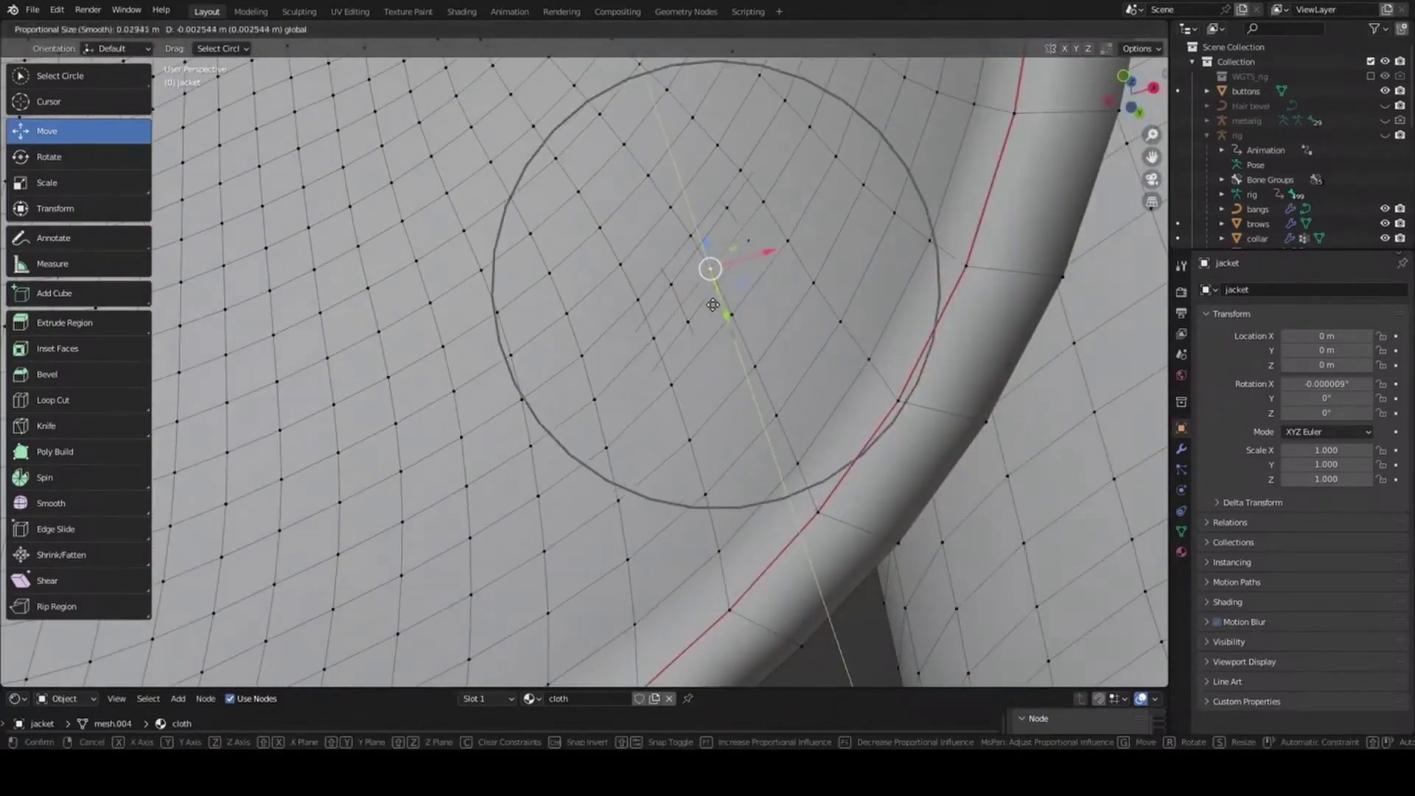
{"action": "scroll", "coordinate": [661, 371], "scroll_direction": "down", "scroll_amount": 2}
{"action": "left_click_drag", "start_coordinate": [660, 364], "coordinate": [656, 353]}
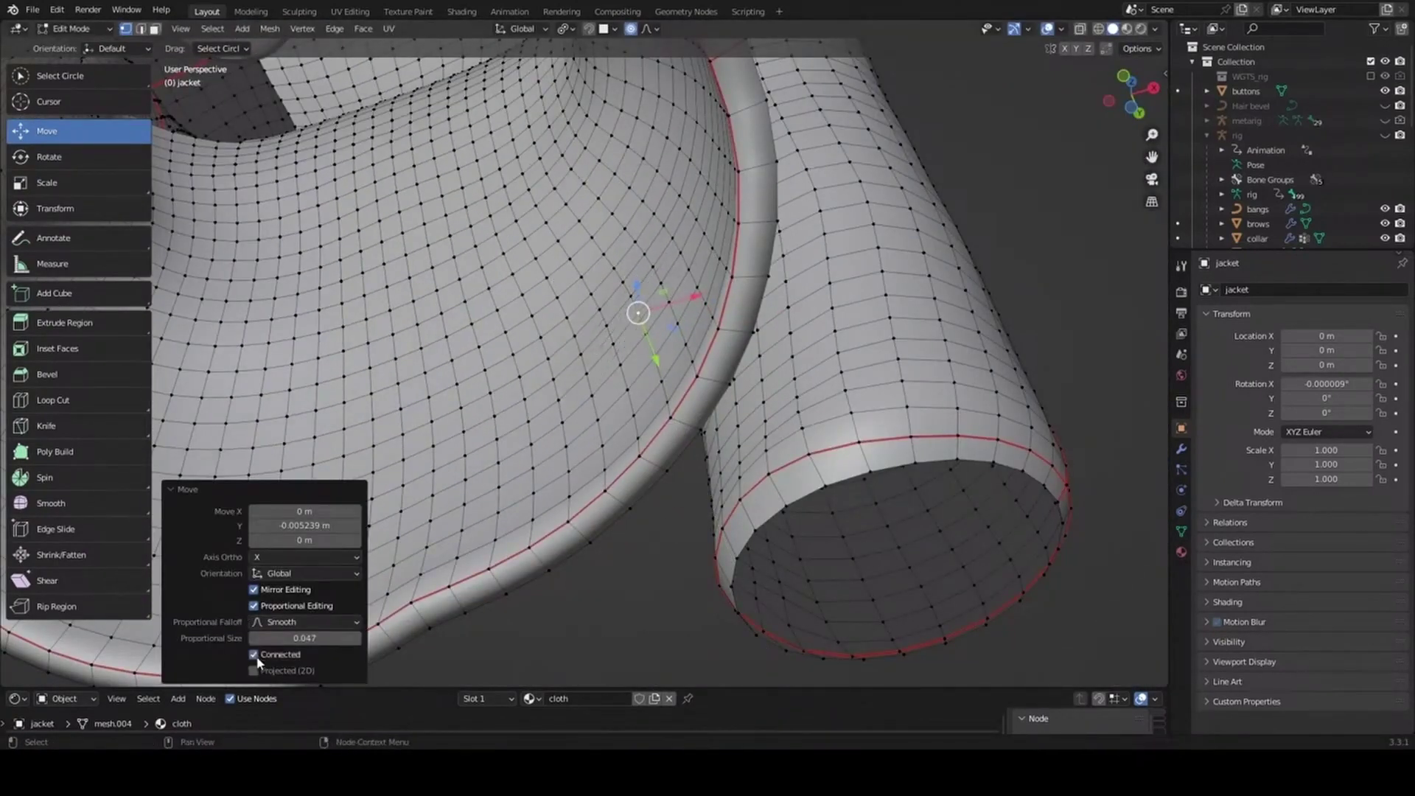
{"action": "middle_click_drag", "start_coordinate": [780, 352], "coordinate": [660, 389]}
{"action": "left_click_drag", "start_coordinate": [661, 387], "coordinate": [678, 414]}
{"action": "left_click_drag", "start_coordinate": [631, 464], "coordinate": [617, 450]}
{"action": "scroll", "coordinate": [619, 472], "scroll_direction": "up", "scroll_amount": 2}
{"action": "left_click", "coordinate": [310, 654]}
Move the jacket's surface beside the sleeve about 0.005 m with connected-only proportional editing at size about 0.126.
{"action": "middle_click_drag", "start_coordinate": [657, 489], "coordinate": [664, 328]}
{"action": "left_click_drag", "start_coordinate": [663, 328], "coordinate": [701, 432]}
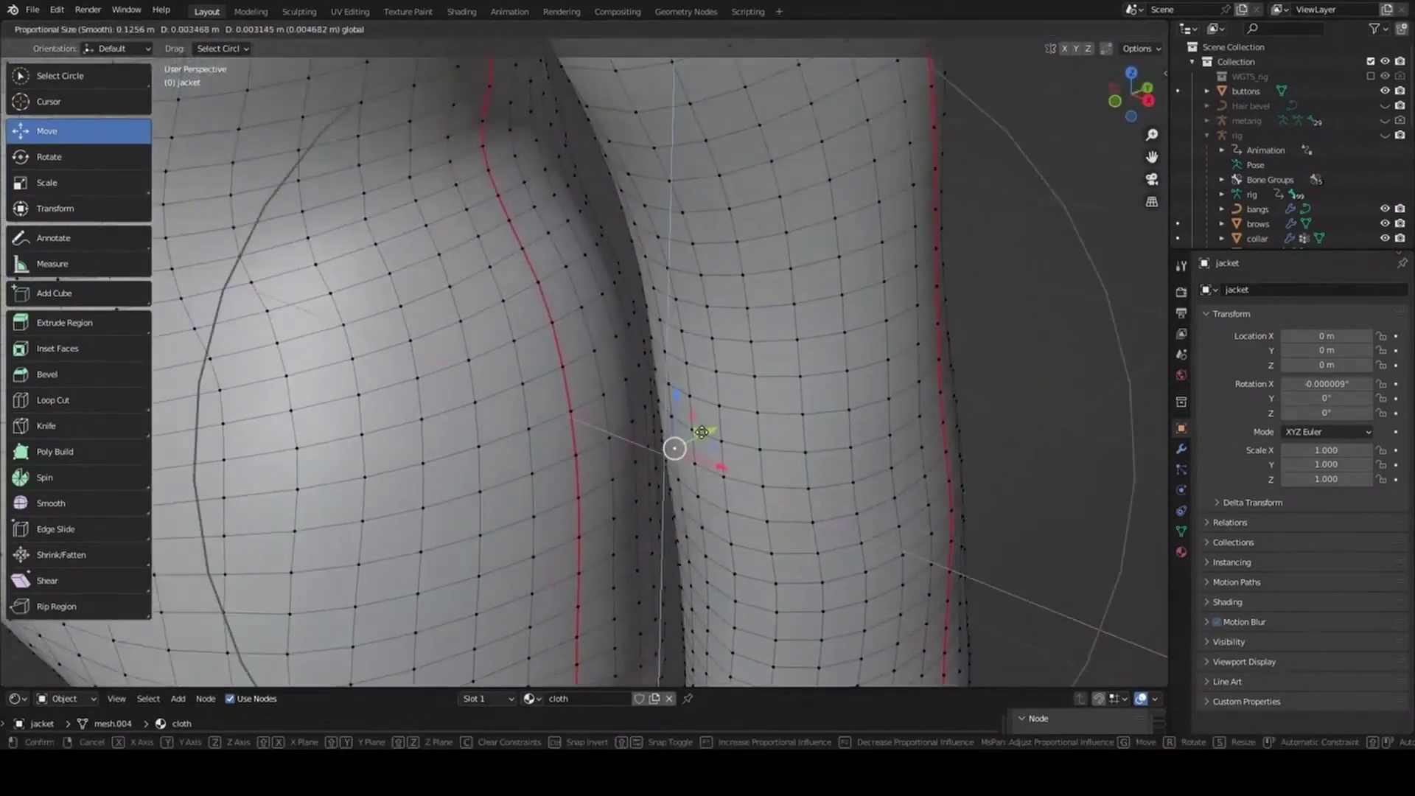
{"action": "left_click", "coordinate": [277, 656]}
{"action": "middle_click_drag", "start_coordinate": [663, 383], "coordinate": [736, 444]}
{"action": "left_click_drag", "start_coordinate": [736, 444], "coordinate": [700, 444]}
Move the jacket's front hem about -0.002 m in X and -0.005 m in Y with connected proportional editing.
{"action": "scroll", "coordinate": [700, 443], "scroll_direction": "down", "scroll_amount": 3}
{"action": "middle_click_drag", "start_coordinate": [700, 444], "coordinate": [777, 411]}
{"action": "scroll", "coordinate": [801, 365], "scroll_direction": "up", "scroll_amount": 2}
{"action": "scroll", "coordinate": [799, 364], "scroll_direction": "down", "scroll_amount": 2}
{"action": "left_click_drag", "start_coordinate": [777, 410], "coordinate": [619, 556]}
{"action": "scroll", "coordinate": [619, 556], "scroll_direction": "down", "scroll_amount": 3}
{"action": "middle_click_drag", "start_coordinate": [619, 556], "coordinate": [554, 201]}
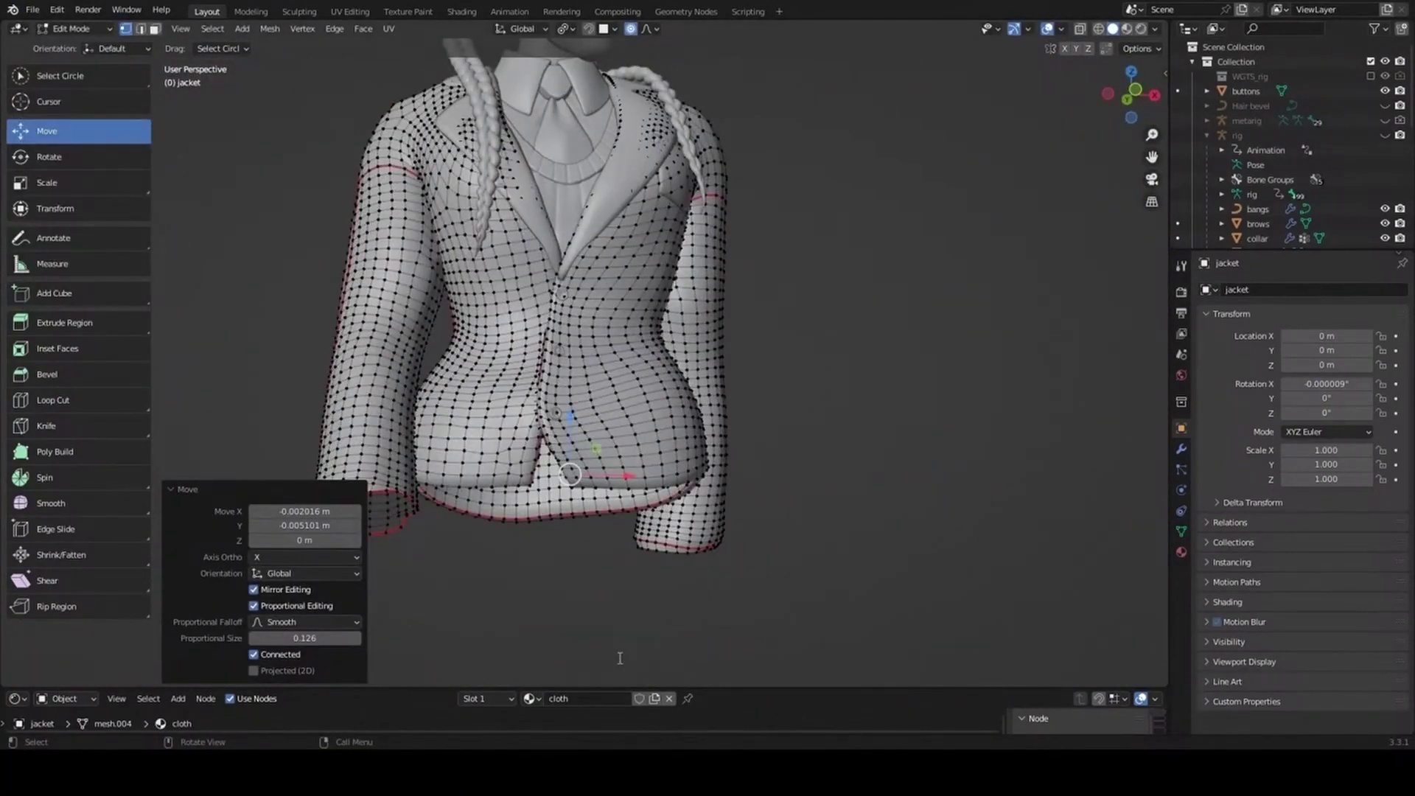
Move the jacket's chest surface behind the patch about 0.002 m along Y, with proportional size 0.071 and connected-only off.
{"action": "middle_click_drag", "start_coordinate": [592, 405], "coordinate": [560, 413]}
{"action": "scroll", "coordinate": [560, 413], "scroll_direction": "up", "scroll_amount": 4}
{"action": "left_click_drag", "start_coordinate": [641, 347], "coordinate": [649, 324]}
{"action": "scroll", "coordinate": [665, 322], "scroll_direction": "up", "scroll_amount": 2}
{"action": "scroll", "coordinate": [666, 322], "scroll_direction": "down", "scroll_amount": 3}
{"action": "middle_click_drag", "start_coordinate": [665, 322], "coordinate": [649, 442]}
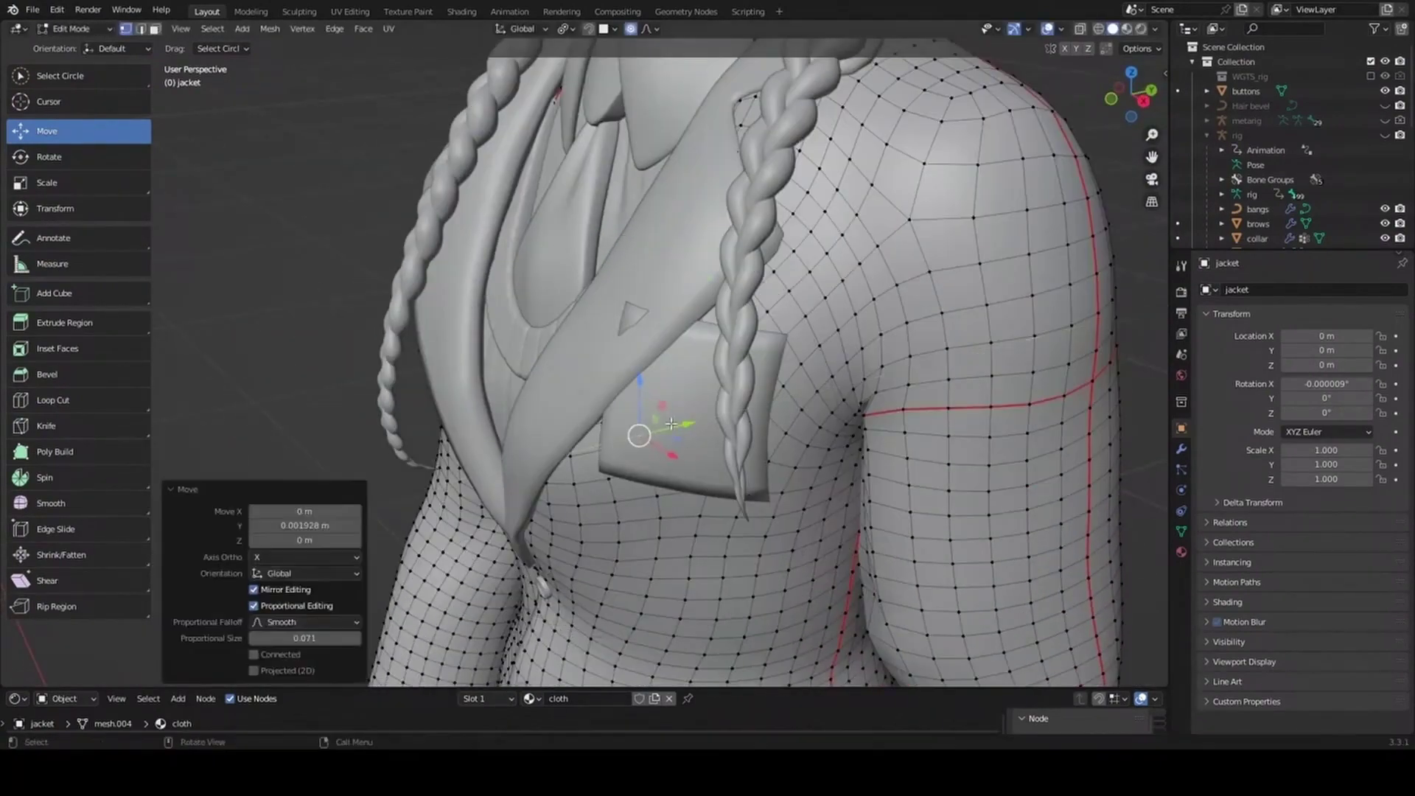
Reshape the jacket's upper chest around the patch with a further freehand proportional move.
{"action": "key", "text": "g"}
{"action": "left_click", "coordinate": [663, 187]}
{"action": "middle_click_drag", "start_coordinate": [664, 186], "coordinate": [737, 413]}
{"action": "middle_click_drag", "start_coordinate": [663, 442], "coordinate": [894, 626]}
{"action": "scroll", "coordinate": [649, 457], "scroll_direction": "up", "scroll_amount": 5}
{"action": "scroll", "coordinate": [648, 457], "scroll_direction": "down", "scroll_amount": 6}
Apply the Solidify and Armature modifiers of the nevermore patch.
{"action": "key", "text": "Tab"}
{"action": "key", "text": "Tab"}
{"action": "left_click", "coordinate": [1182, 448]}
{"action": "middle_click_drag", "start_coordinate": [885, 413], "coordinate": [877, 324]}
{"action": "key", "text": "Tab"}
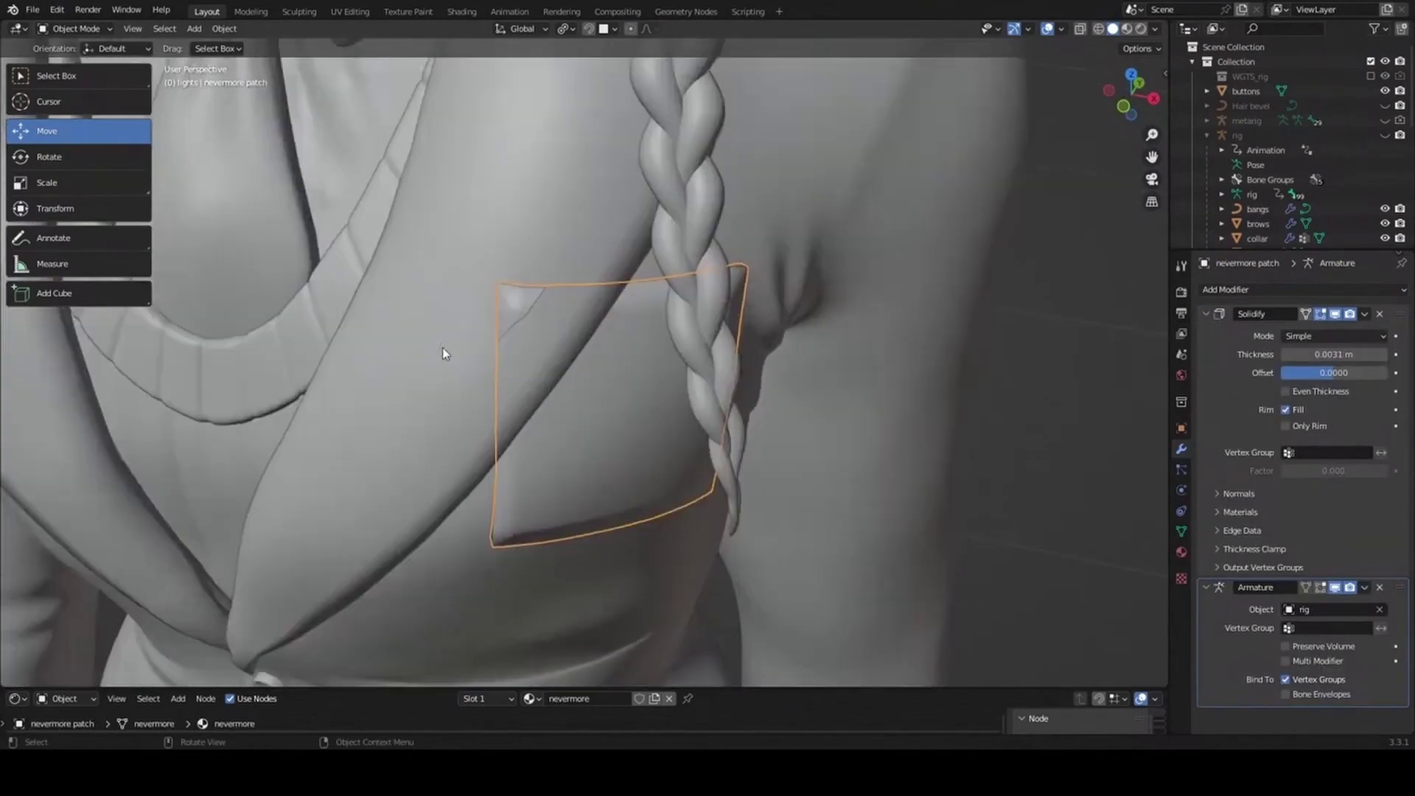
{"action": "left_click", "coordinate": [1364, 314]}
{"action": "left_click", "coordinate": [1319, 346]}
Move the nevermore patch's vertices about 0.0045 m along Y with proportional size 0.030, and return to Object Mode.
{"action": "key", "text": "Tab"}
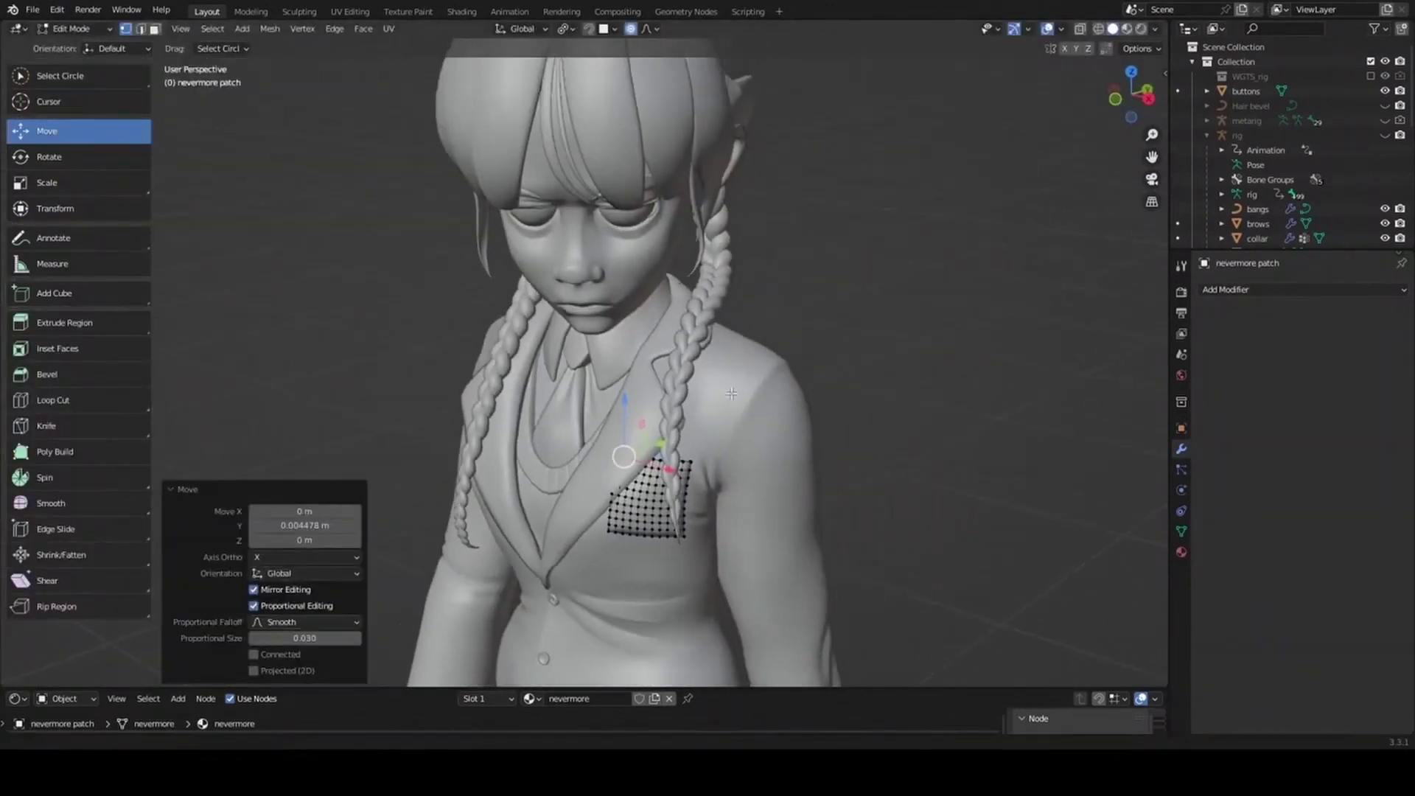
{"action": "left_click", "coordinate": [74, 28]}
{"action": "left_click", "coordinate": [81, 38]}
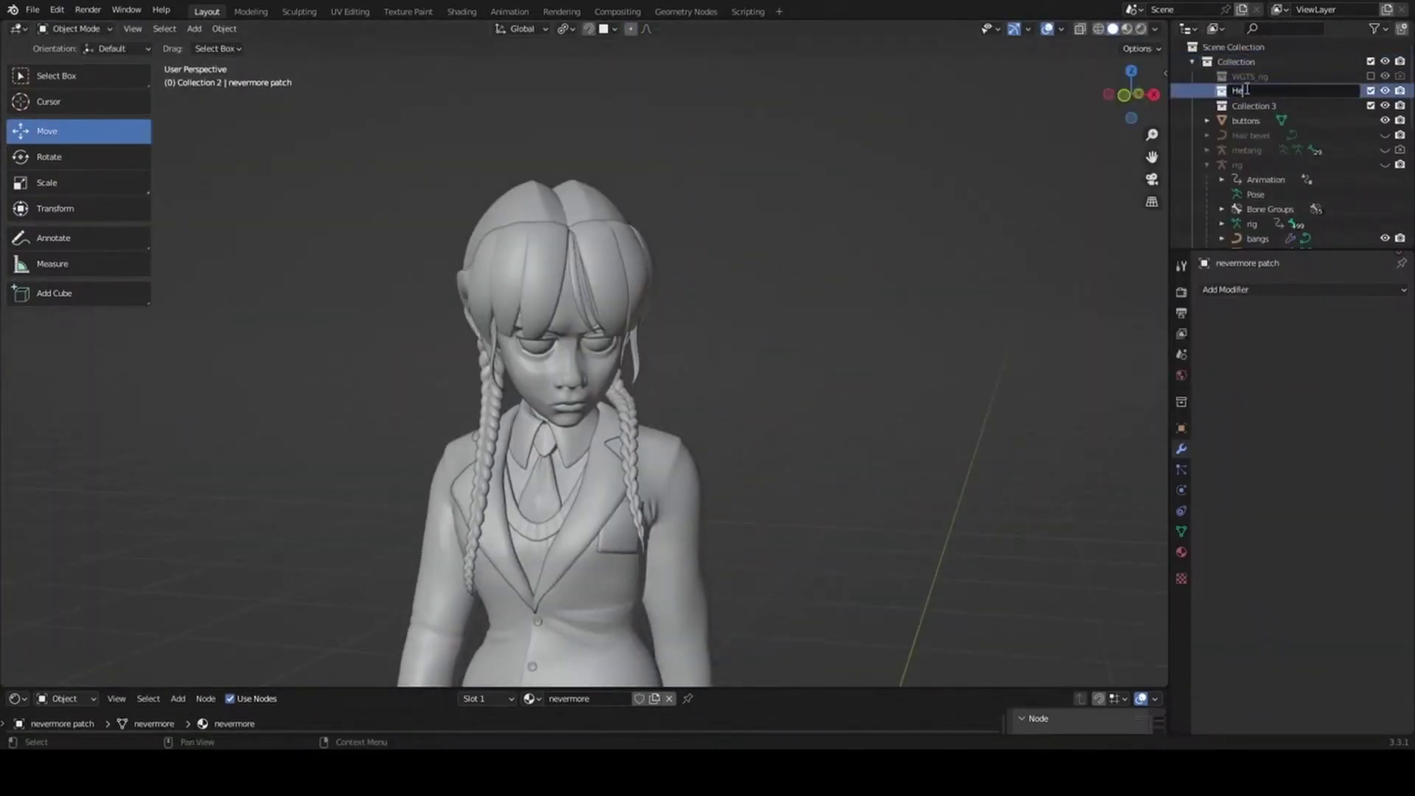
Name the new collections Head and Body and sort the head parts and clothing into them.
{"action": "key", "text": "Return"}
{"action": "key", "text": "a"}
{"action": "key", "text": "m"}
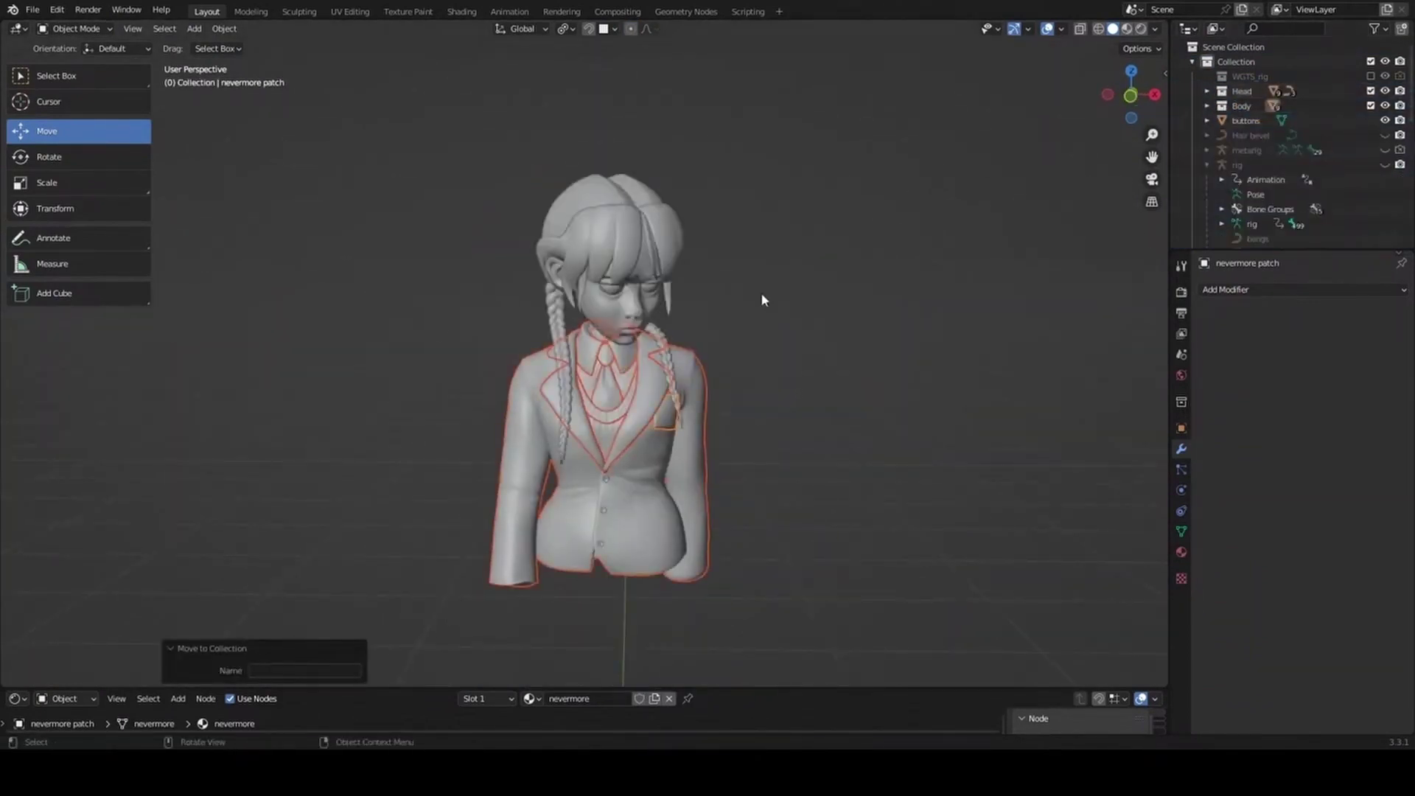
{"action": "middle_click_drag", "start_coordinate": [762, 300], "coordinate": [516, 294]}
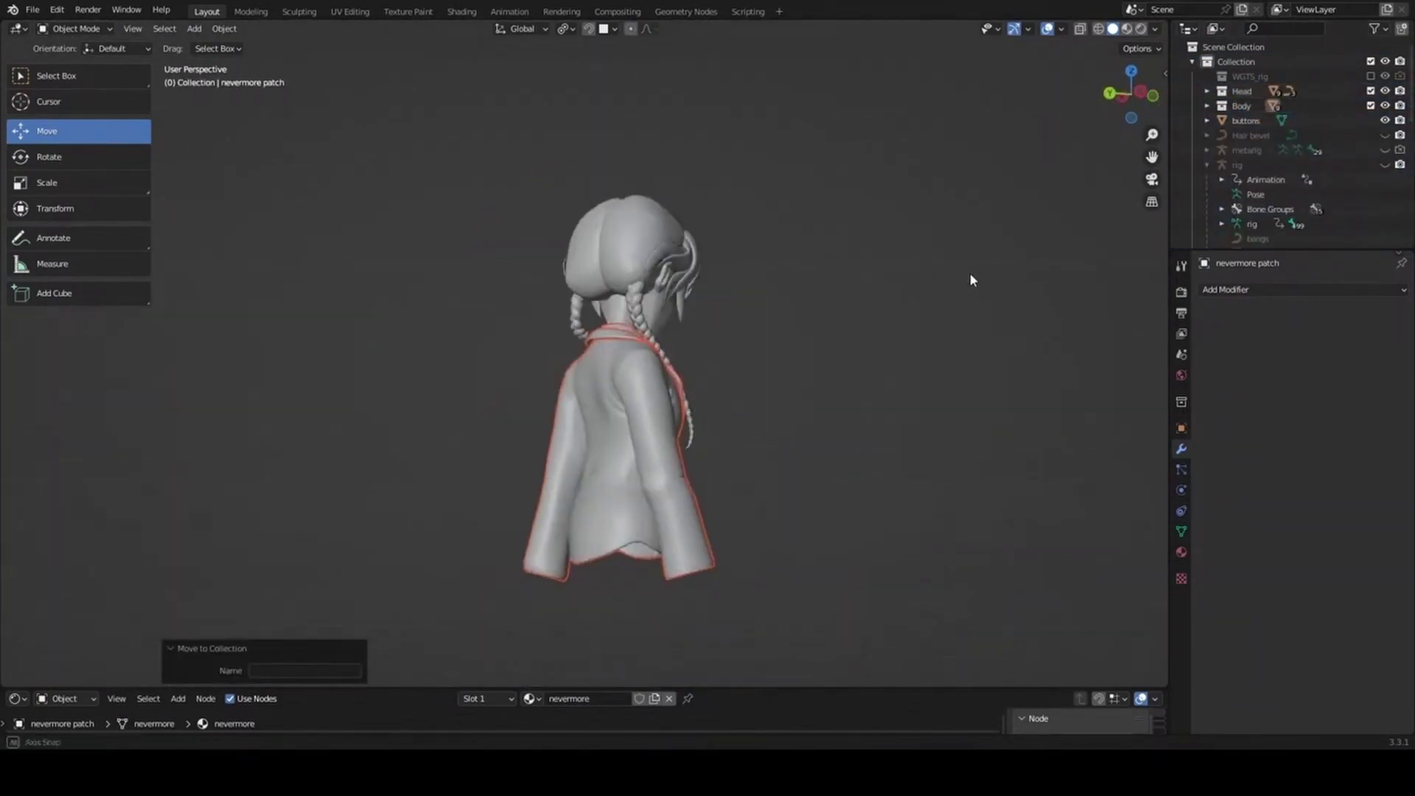
Hide the Head collection and open the shirt's Solidify thickness for editing.
{"action": "scroll", "coordinate": [273, 297], "scroll_direction": "up", "scroll_amount": 5}
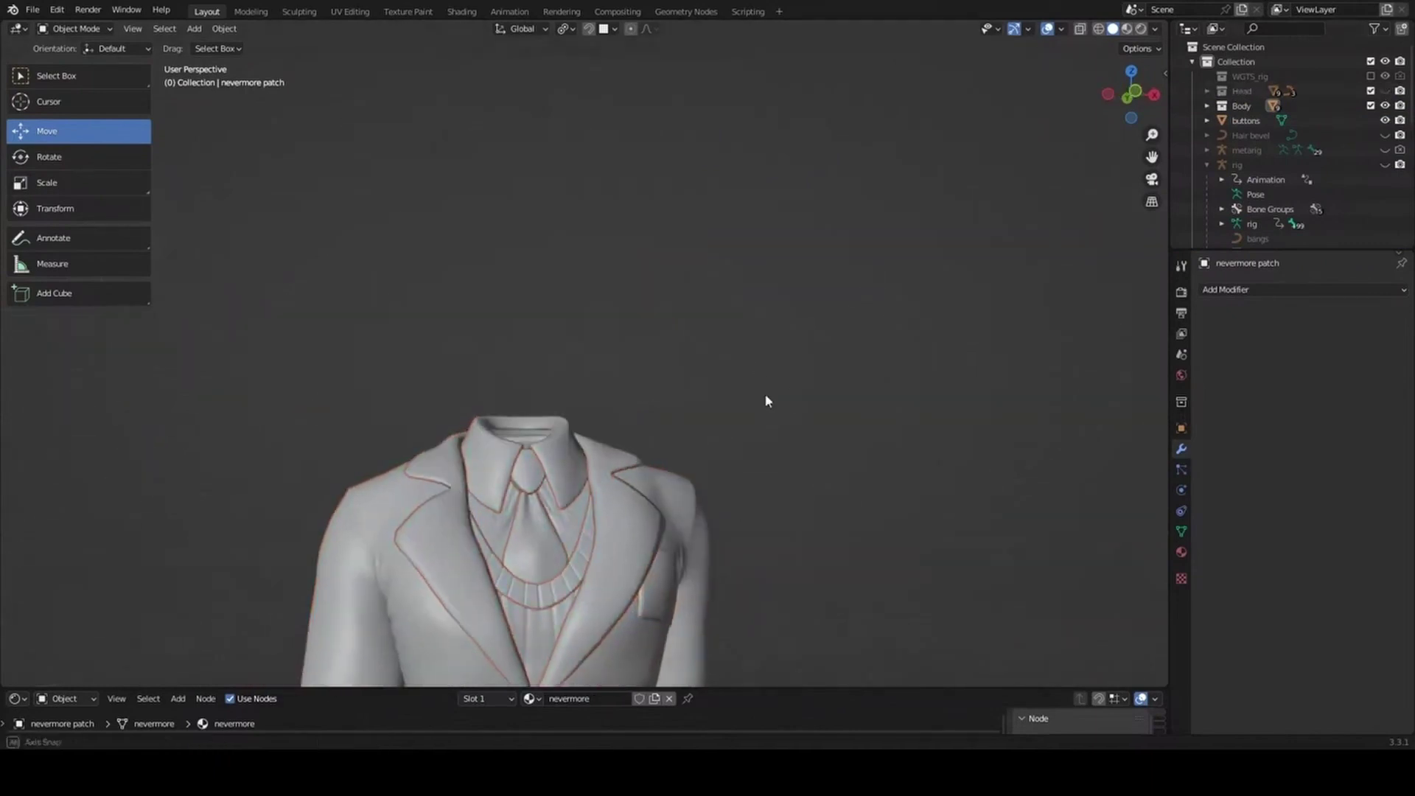
{"action": "middle_click_drag", "start_coordinate": [765, 400], "coordinate": [932, 452]}
{"action": "left_click", "coordinate": [666, 263]}
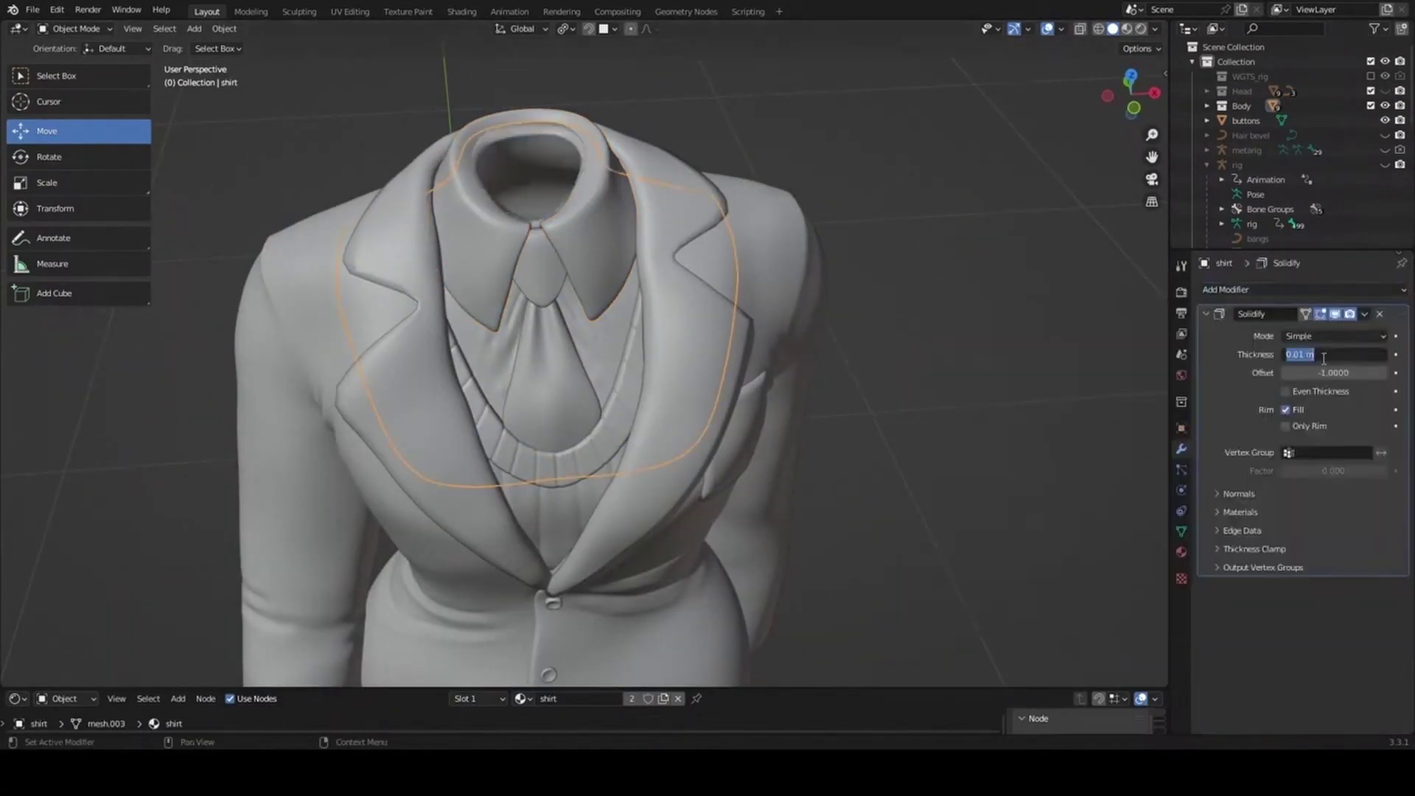
{"action": "middle_click_drag", "start_coordinate": [590, 369], "coordinate": [700, 310]}
{"action": "middle_click_drag", "start_coordinate": [1094, 334], "coordinate": [1014, 325]}
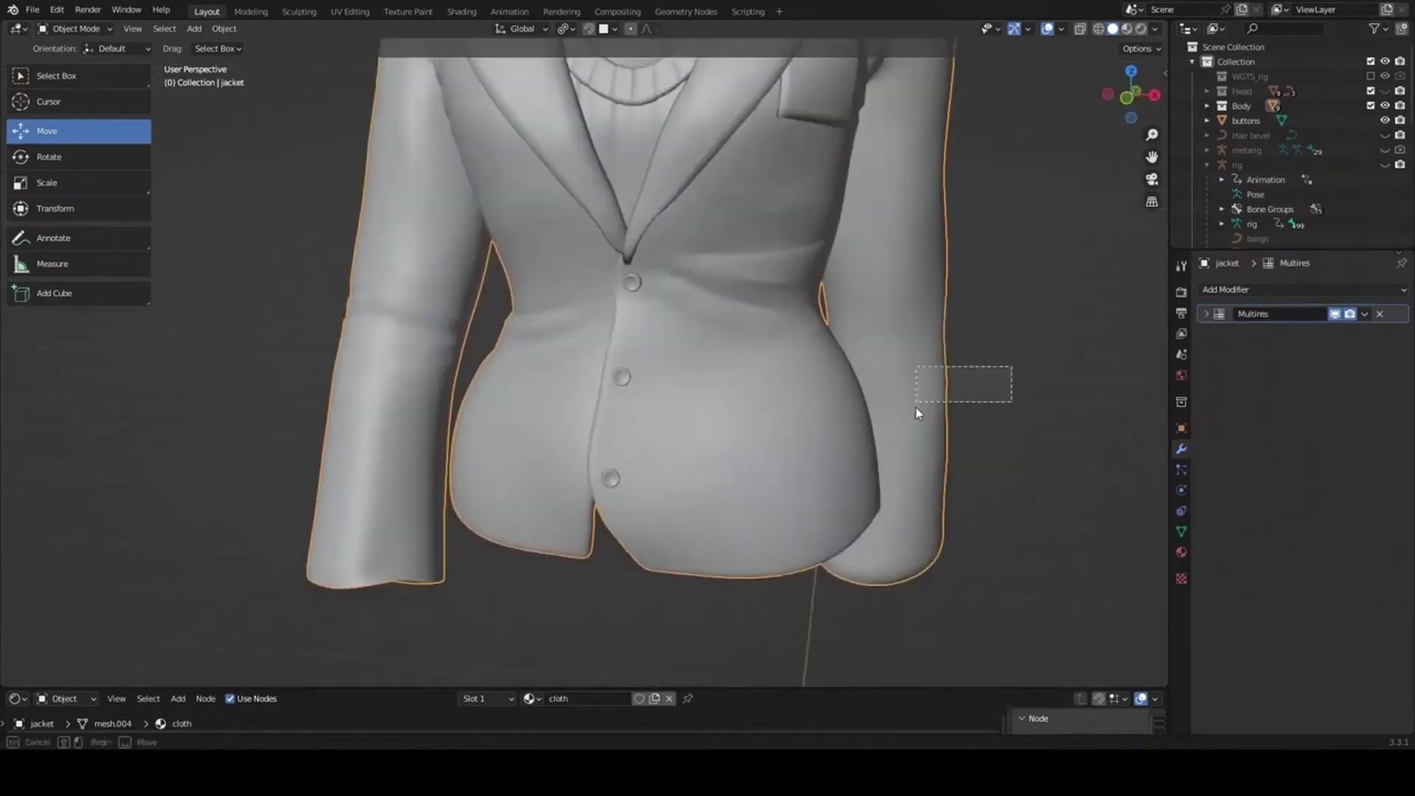
Select the faces of both jacket sleeves in Edit Mode and grow the selection.
{"action": "key", "text": "Tab"}
{"action": "middle_click_drag", "start_coordinate": [846, 404], "coordinate": [785, 460]}
{"action": "left_click", "coordinate": [212, 28]}
{"action": "left_click", "coordinate": [221, 96]}
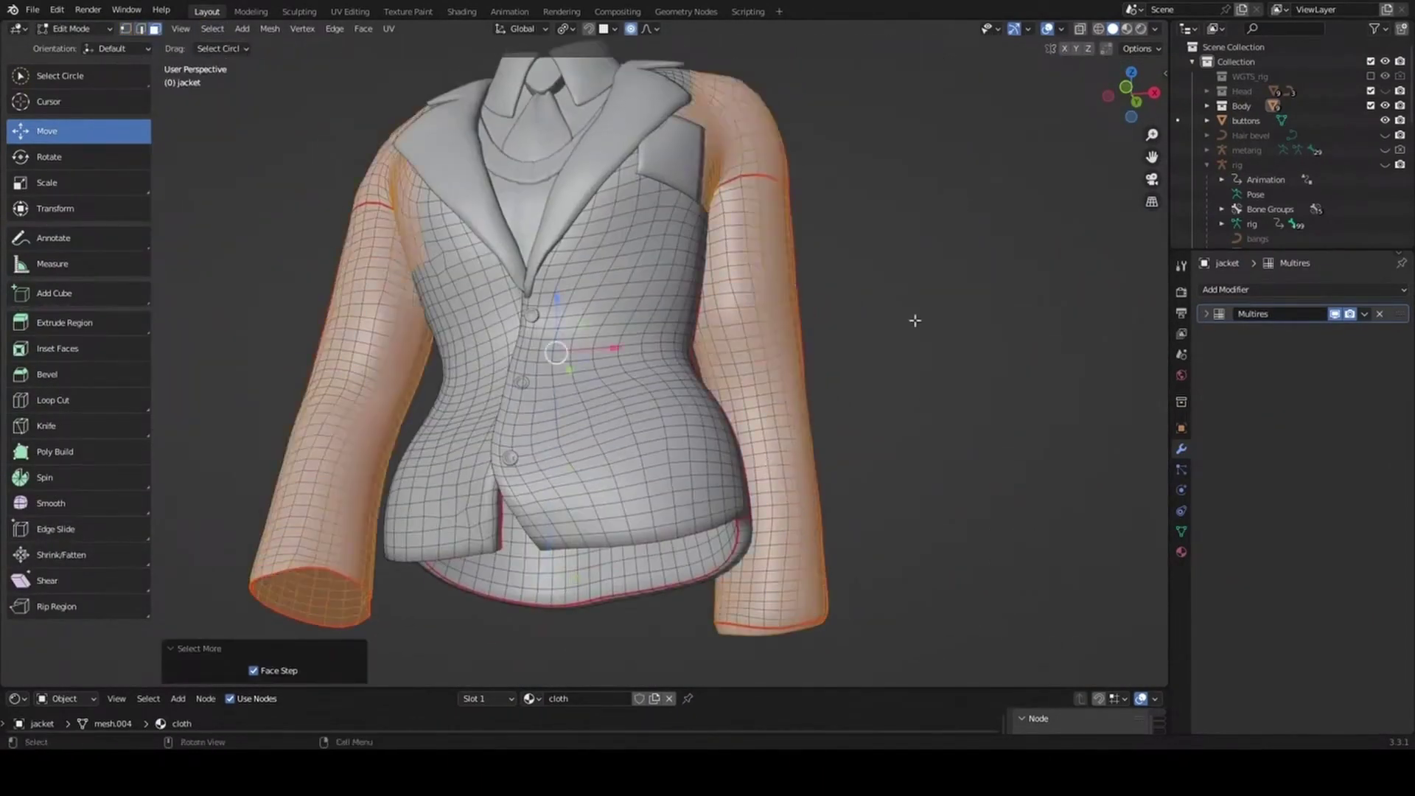
Show only the jacket and extend the sleeve face selection over the shoulders and upper chest.
{"action": "key", "text": "Tab"}
{"action": "left_click", "coordinate": [74, 28]}
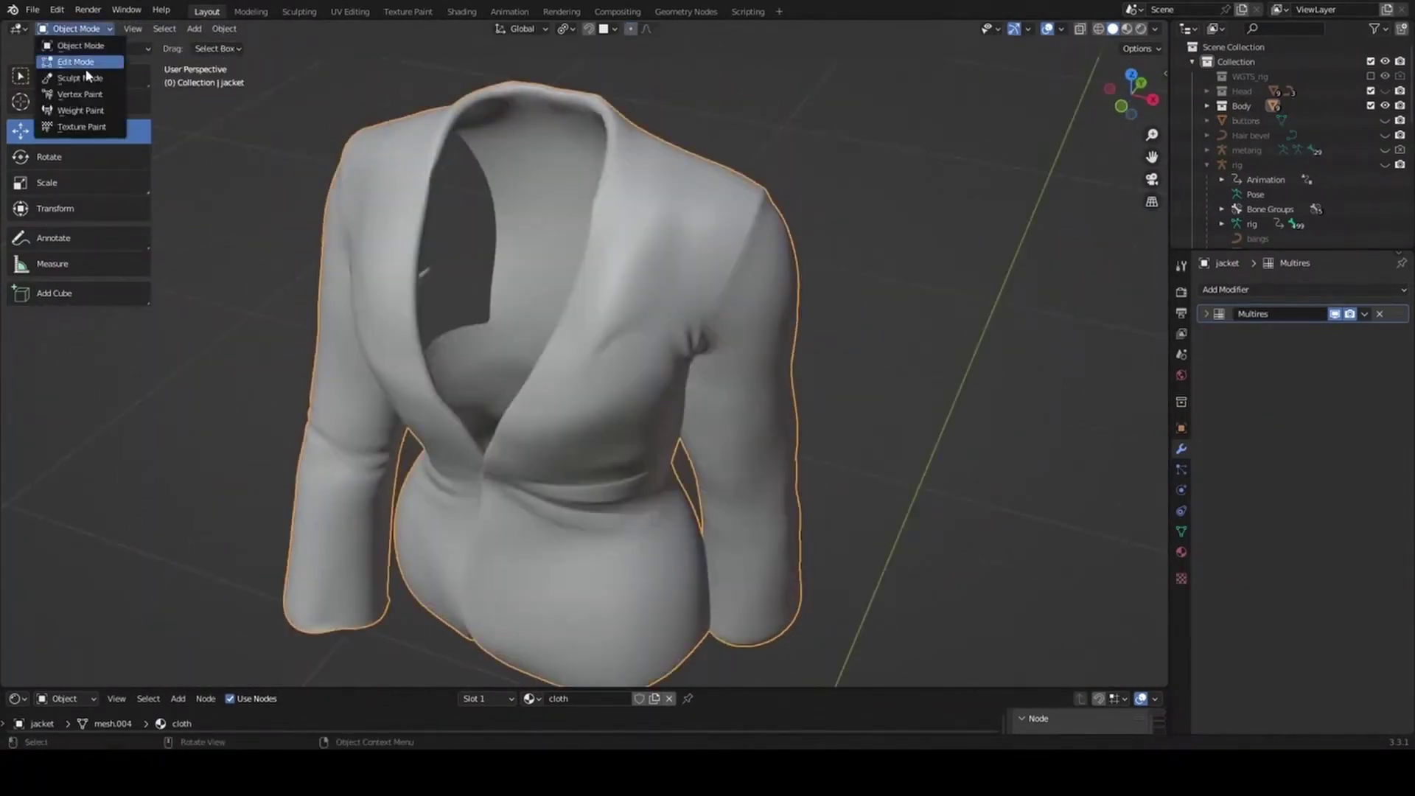
{"action": "left_click", "coordinate": [74, 60]}
{"action": "key", "text": "ctrl+KP_Add"}
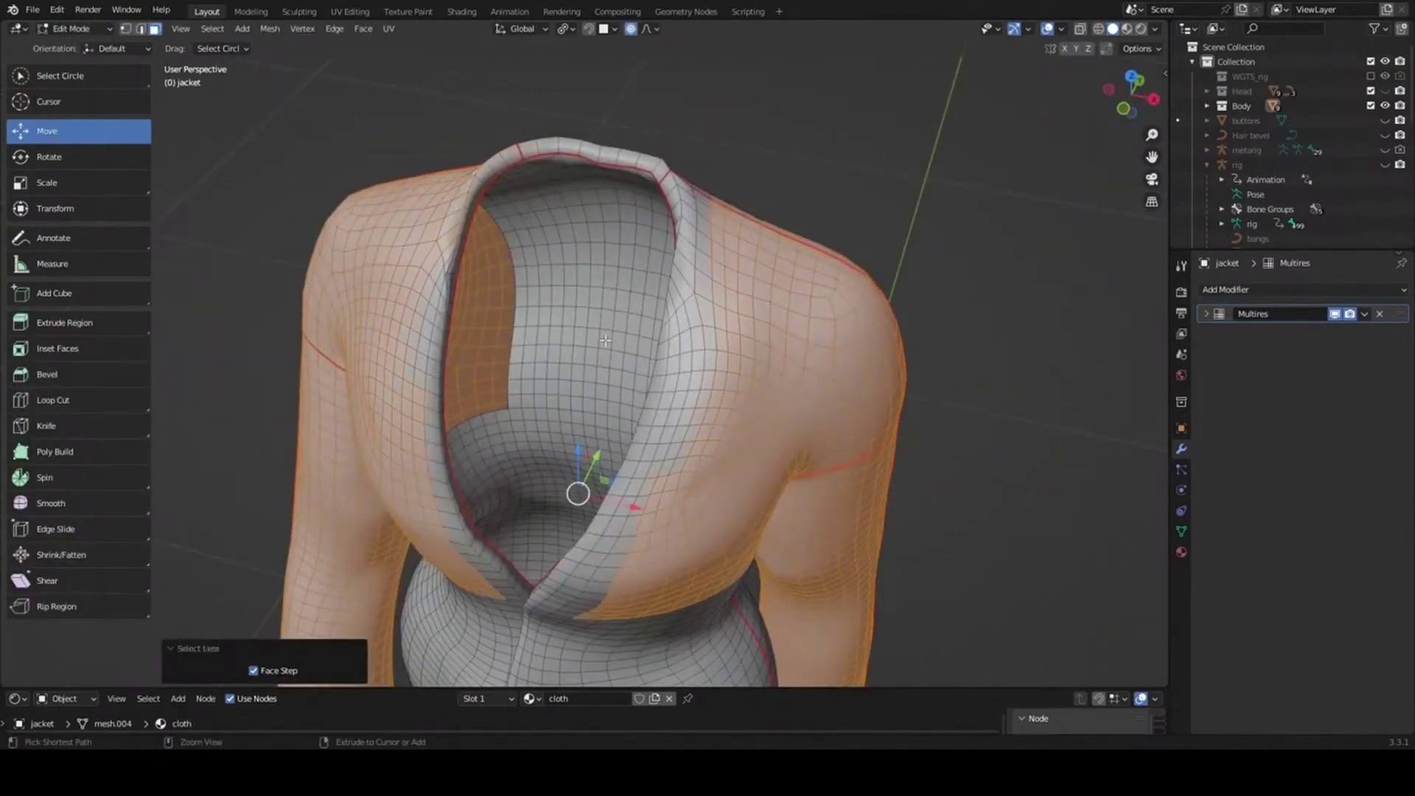
{"action": "middle_click_drag", "start_coordinate": [605, 341], "coordinate": [546, 317]}
Duplicate the selected sleeve and shoulder faces in place and separate the copy into its own object.
{"action": "key", "text": "ctrl+f"}
{"action": "left_click", "coordinate": [363, 28]}
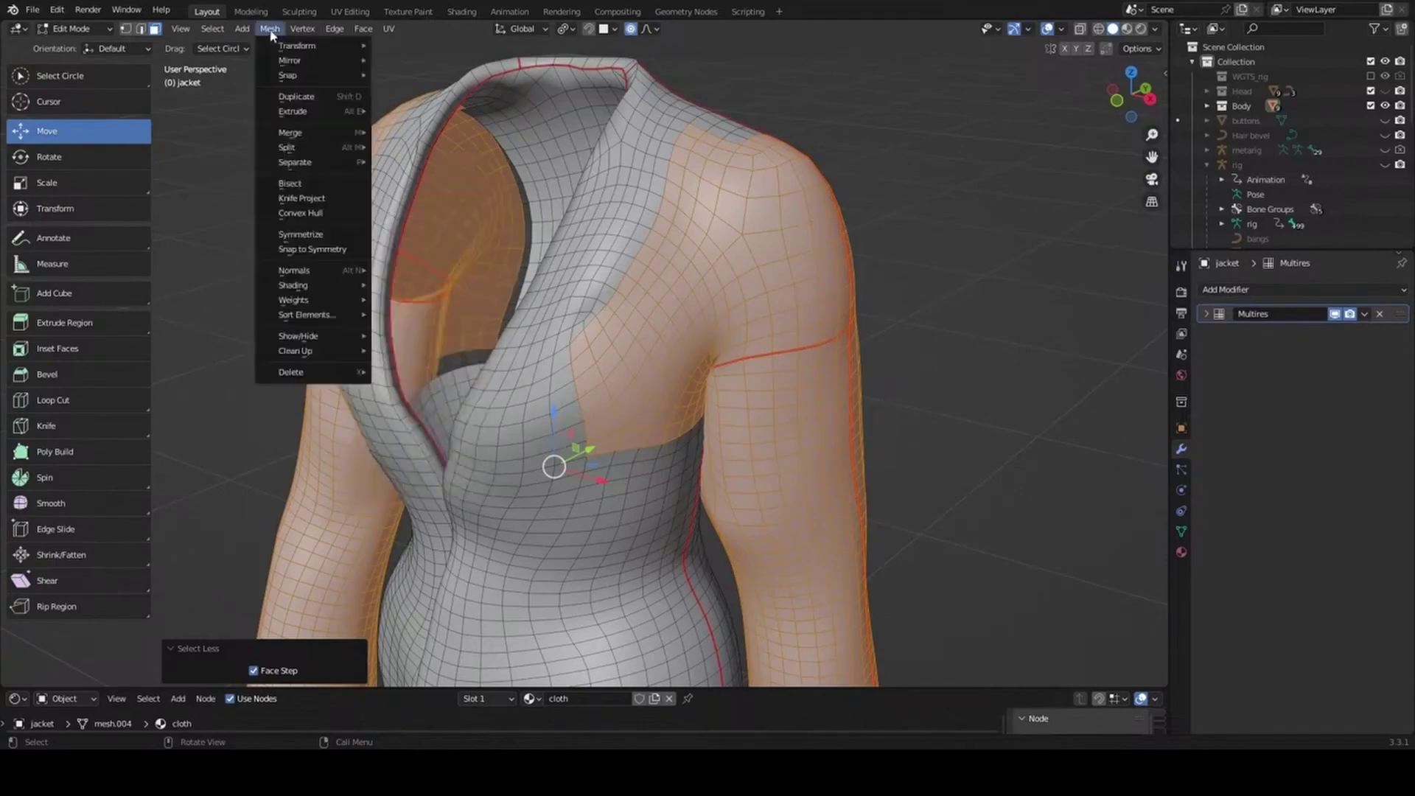
{"action": "left_click", "coordinate": [364, 28]}
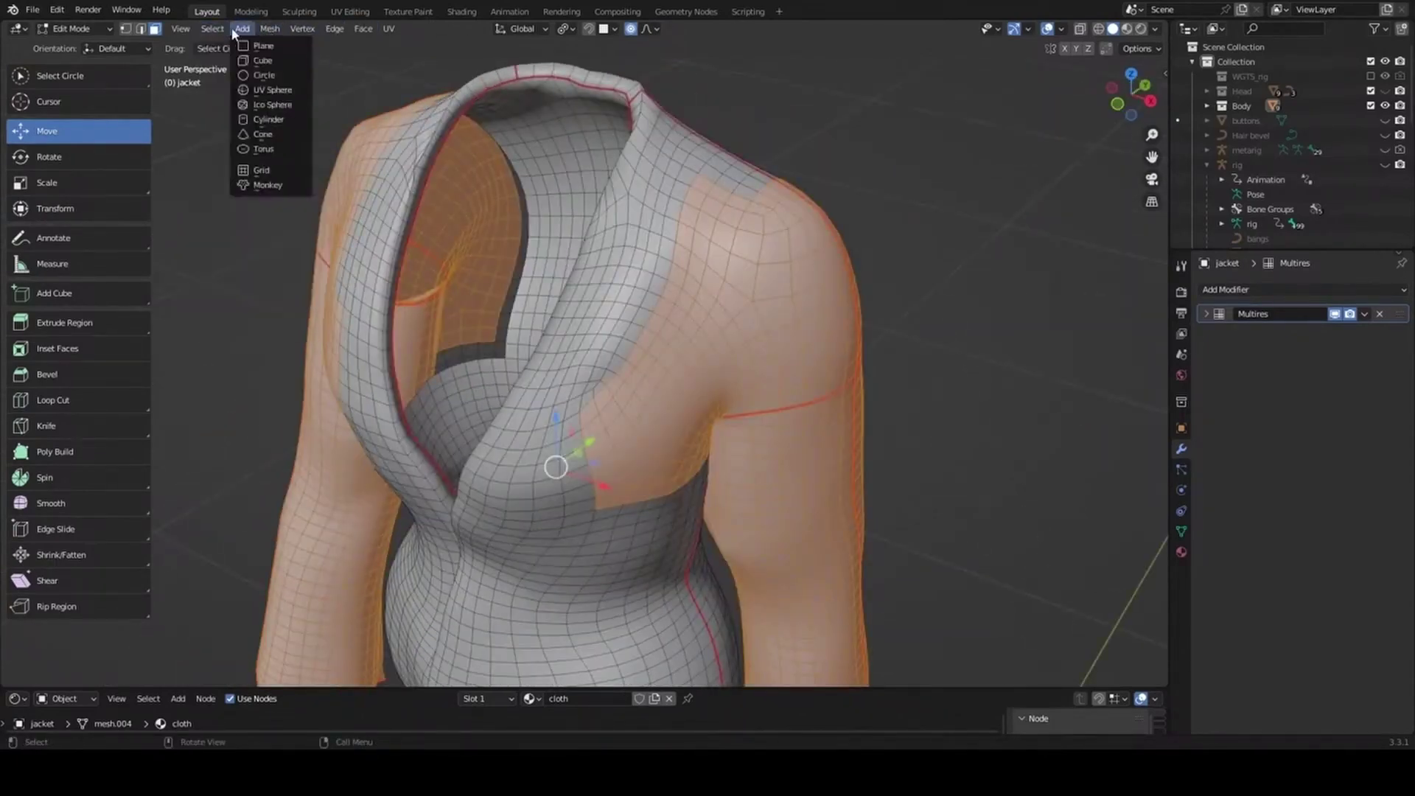
{"action": "left_click", "coordinate": [281, 95]}
{"action": "right_click", "coordinate": [282, 95]}
{"action": "left_click", "coordinate": [269, 28]}
{"action": "left_click", "coordinate": [412, 161]}
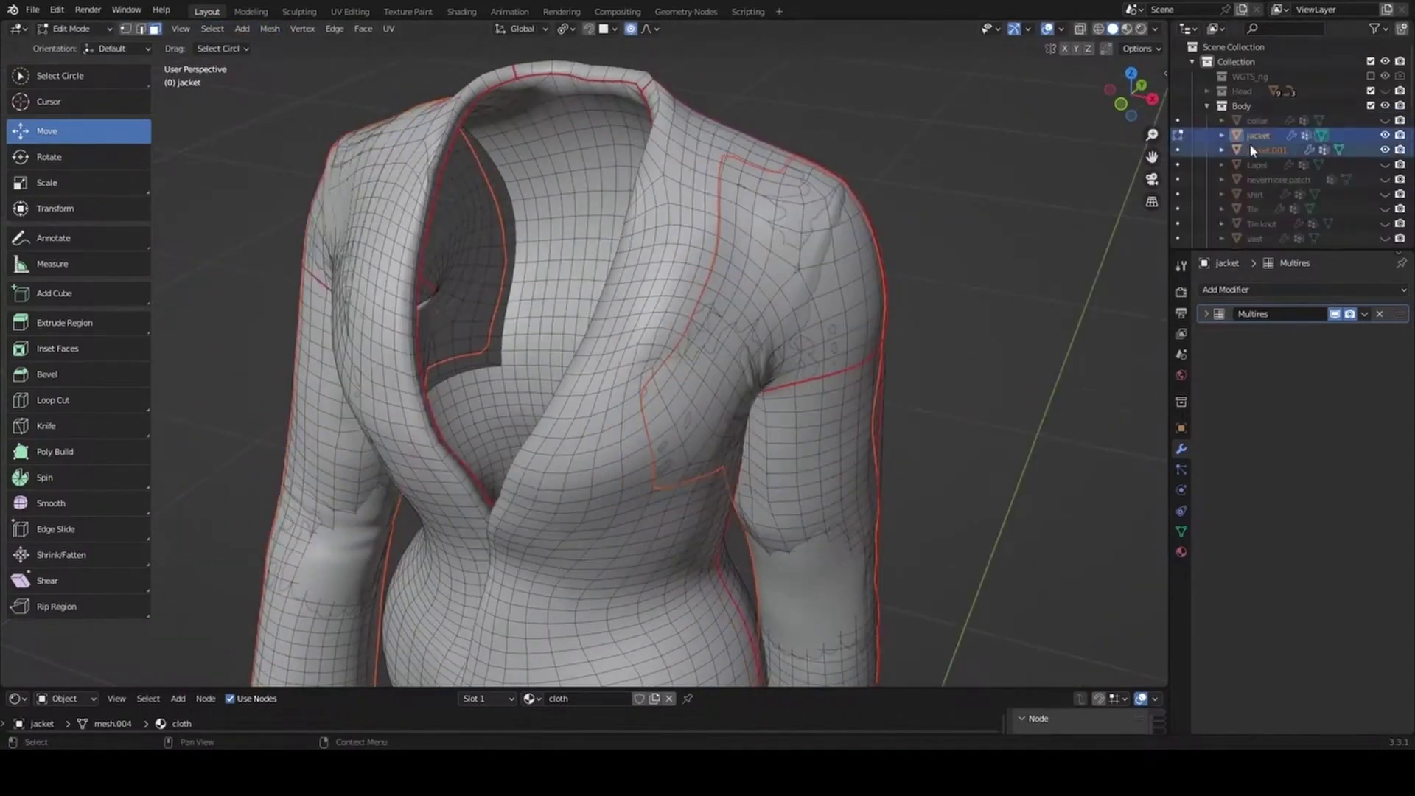
Try to thicken jacket.001 by extruding all its faces about -0.008 m along the normal.
{"action": "key", "text": "a"}
{"action": "left_click", "coordinate": [69, 46]}
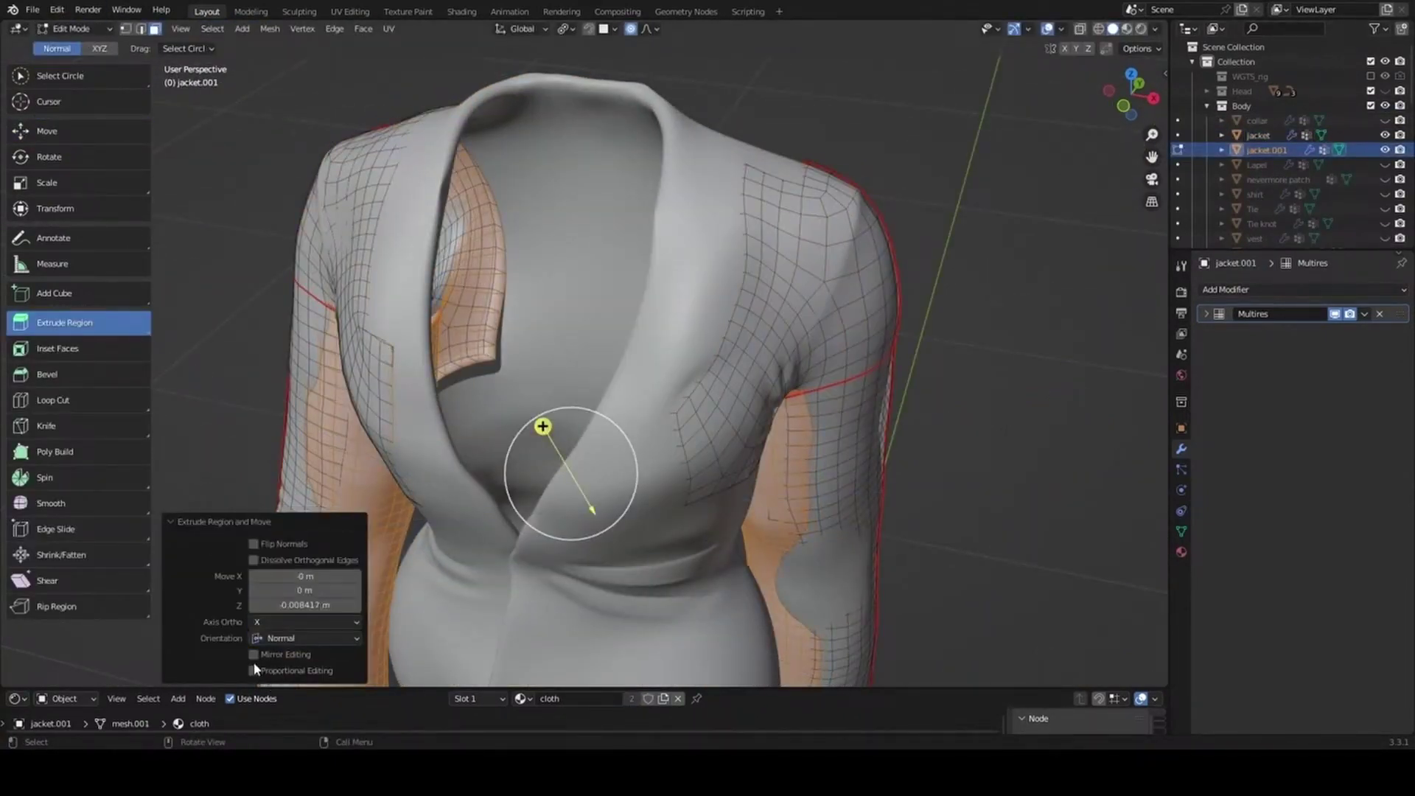
{"action": "left_click", "coordinate": [302, 602]}
Try to thicken jacket.001 with a Solidify modifier placed above Multires.
{"action": "left_click", "coordinate": [1269, 289]}
{"action": "left_click", "coordinate": [1111, 542]}
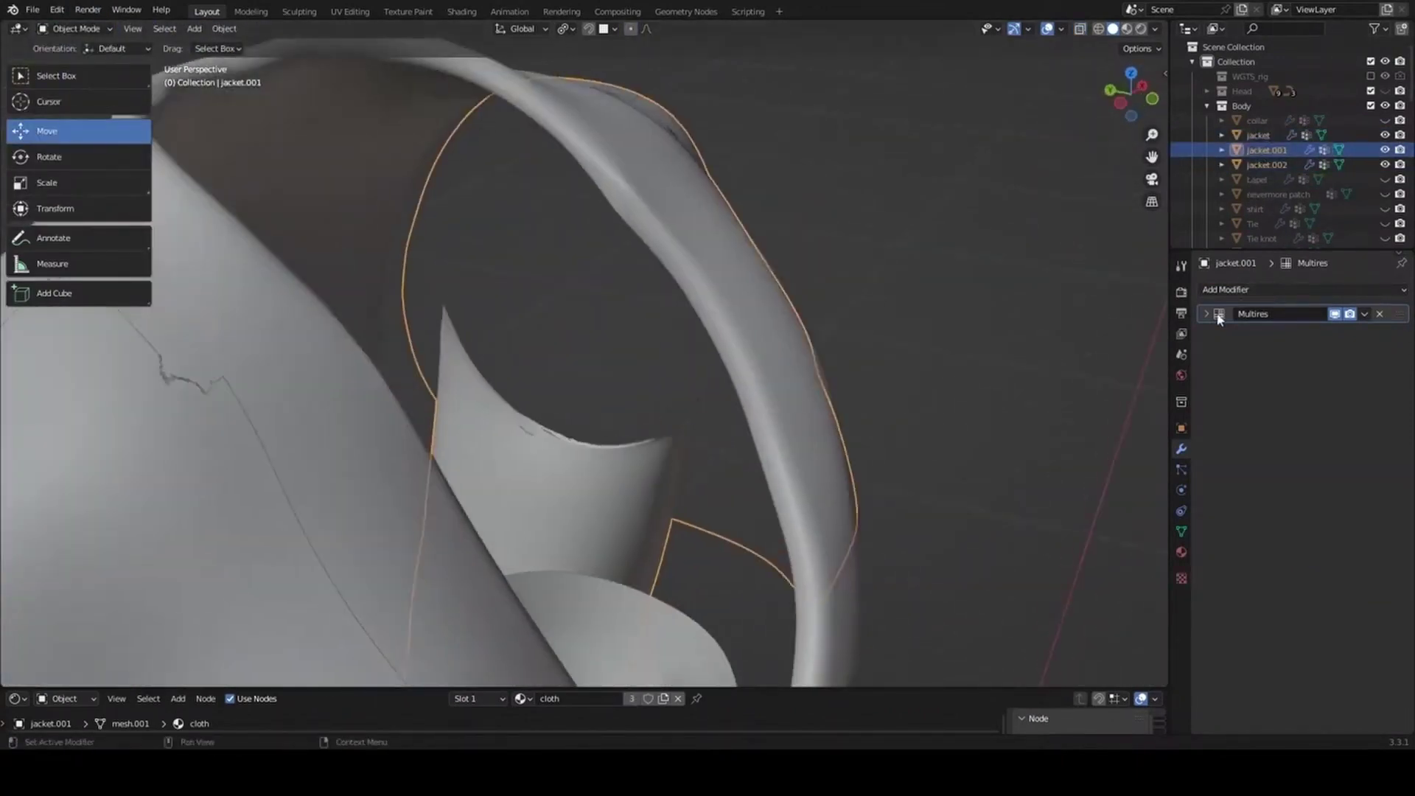
{"action": "left_click", "coordinate": [1300, 288]}
{"action": "left_click", "coordinate": [1058, 538]}
{"action": "left_click_drag", "start_coordinate": [1399, 325], "coordinate": [1346, 317]}
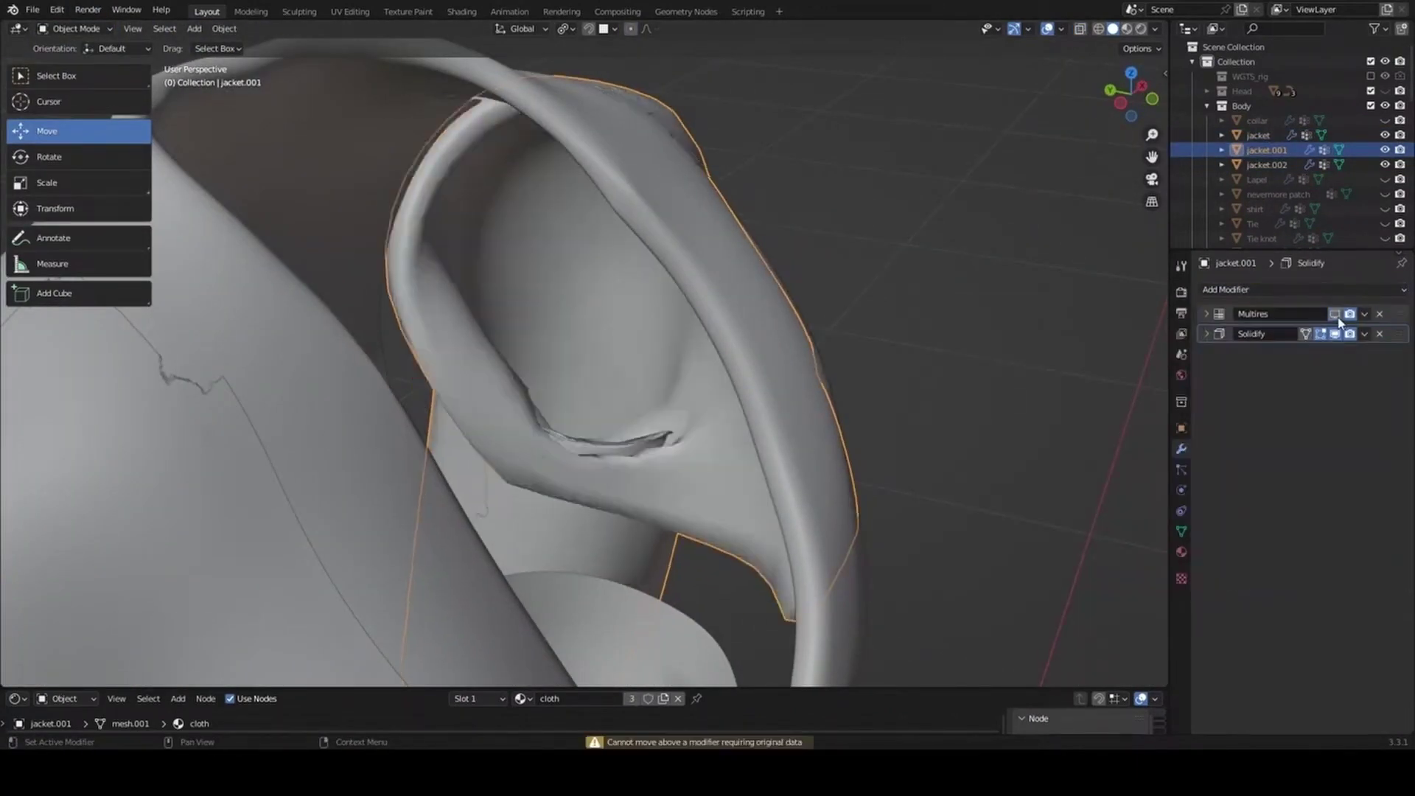
{"action": "left_click", "coordinate": [1380, 314]}
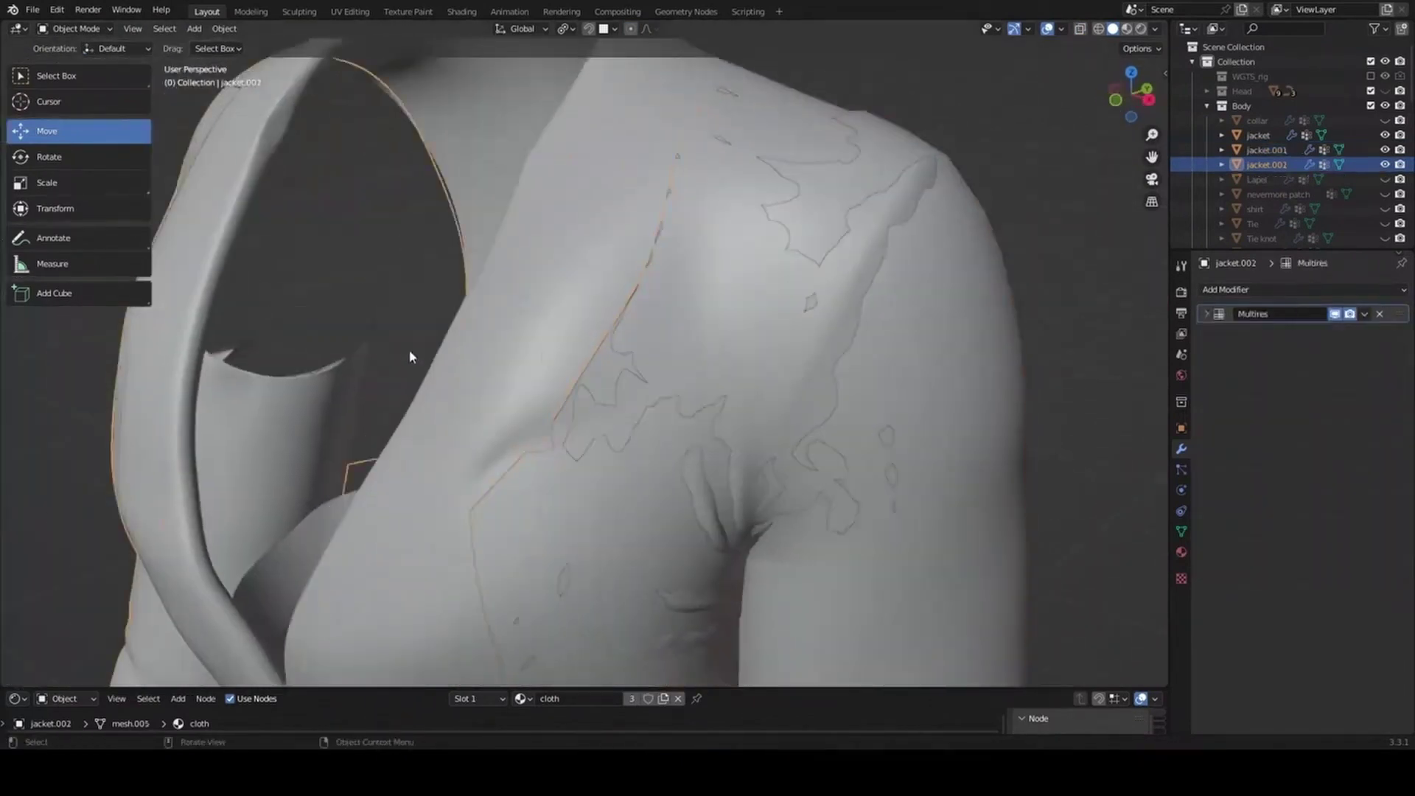
Add a Solidify modifier to jacket.002 and apply it.
{"action": "left_click", "coordinate": [1301, 289]}
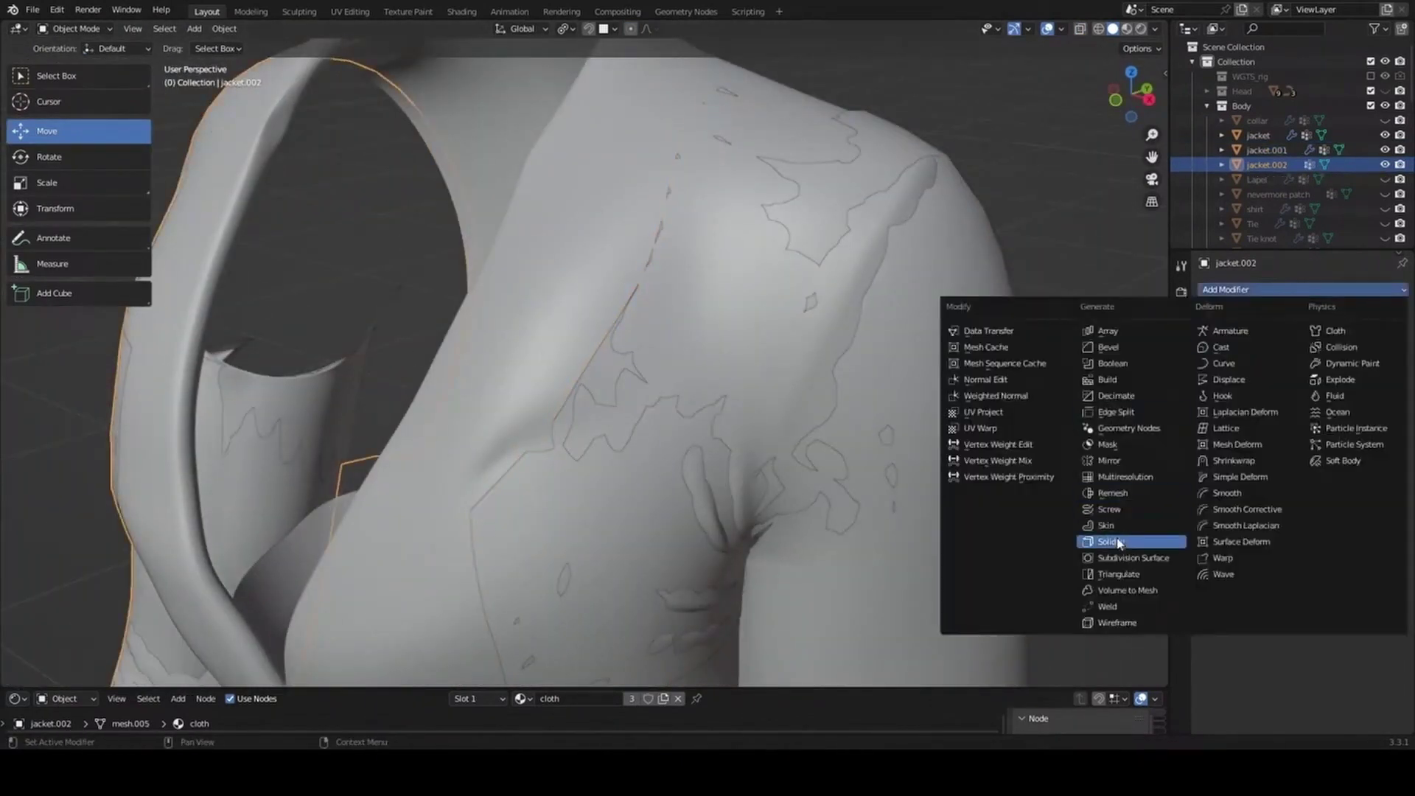
{"action": "left_click", "coordinate": [1365, 314]}
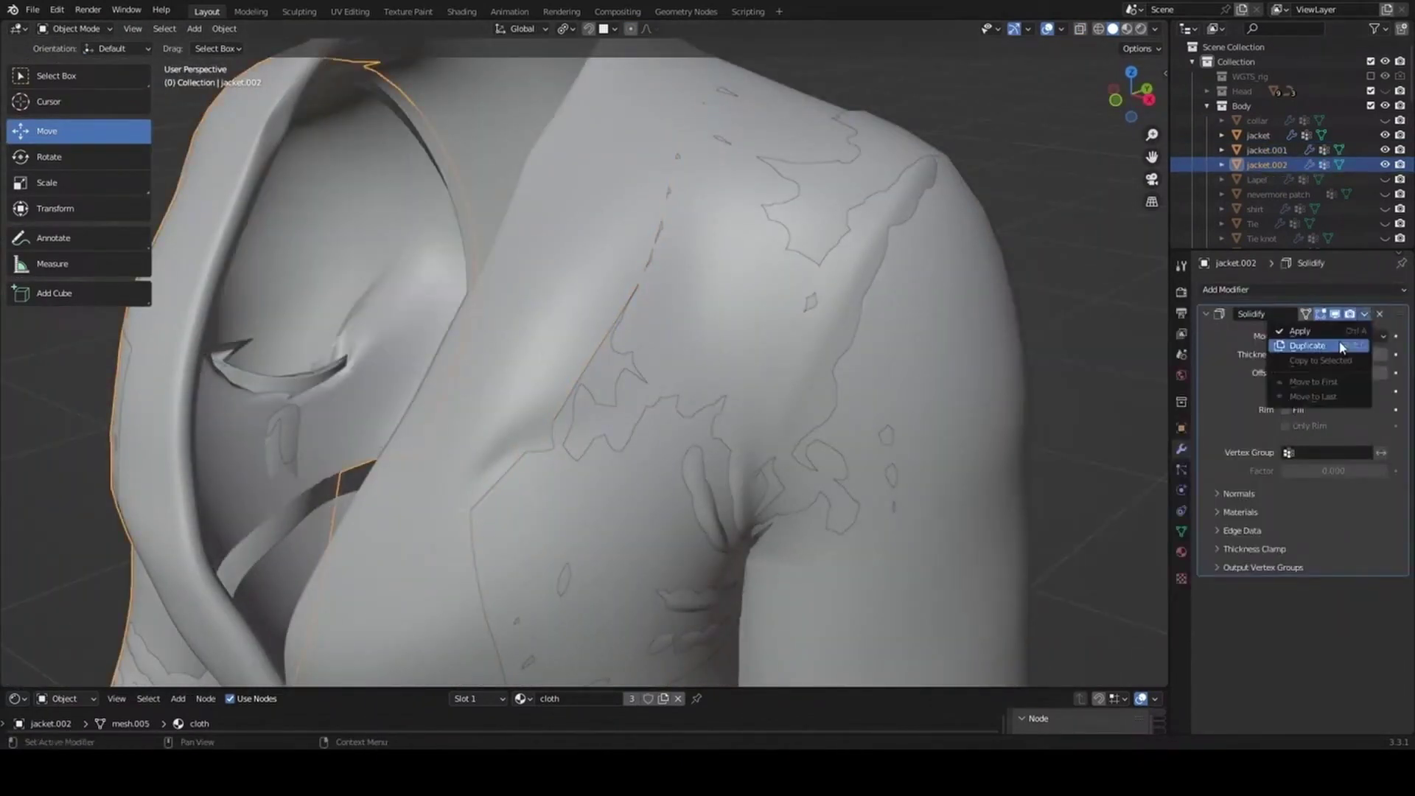
{"action": "left_click", "coordinate": [1275, 368]}
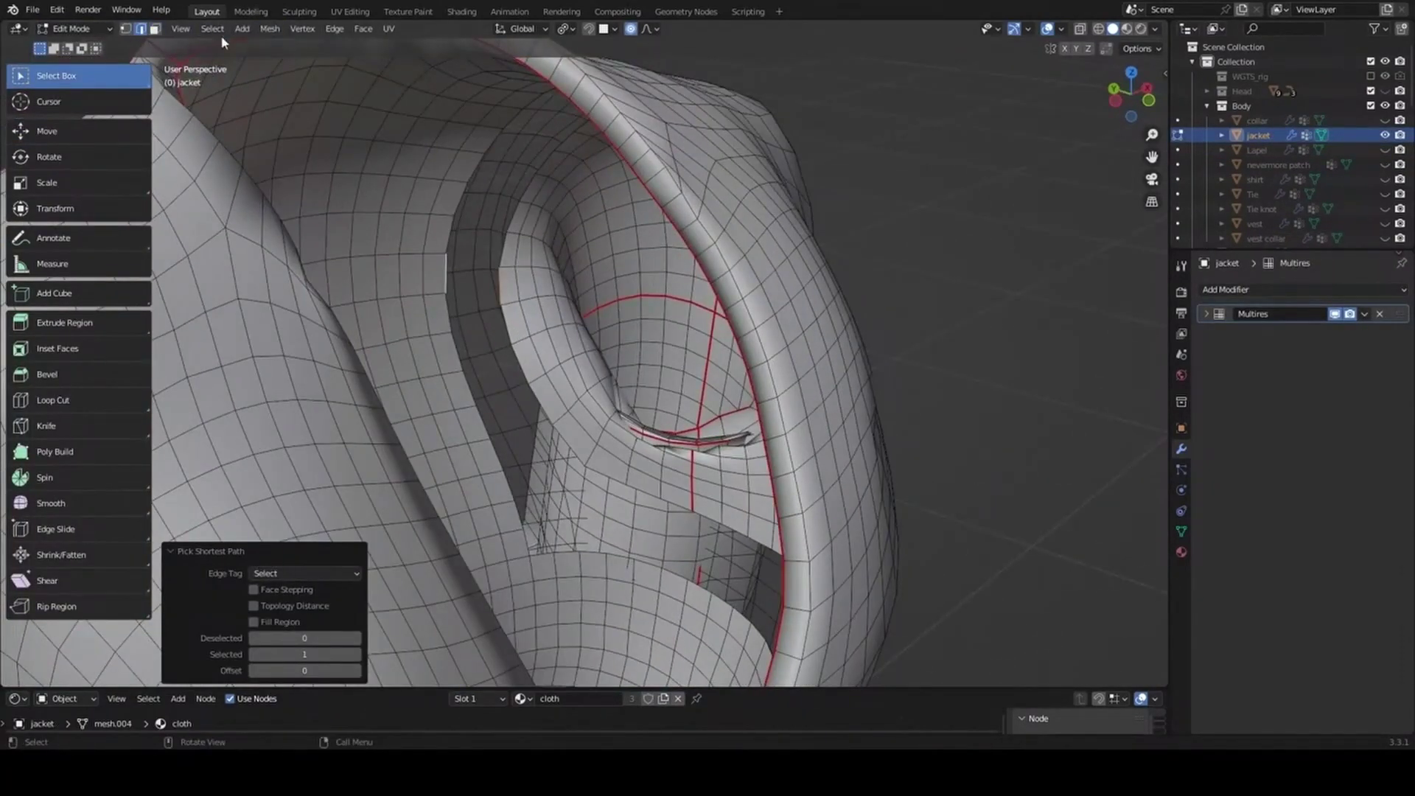
Select the edge loops bordering the gap between the jacket body and the inner sleeve lining.
{"action": "left_click", "coordinate": [213, 29]}
{"action": "left_click", "coordinate": [380, 267]}
{"action": "left_click", "coordinate": [213, 29]}
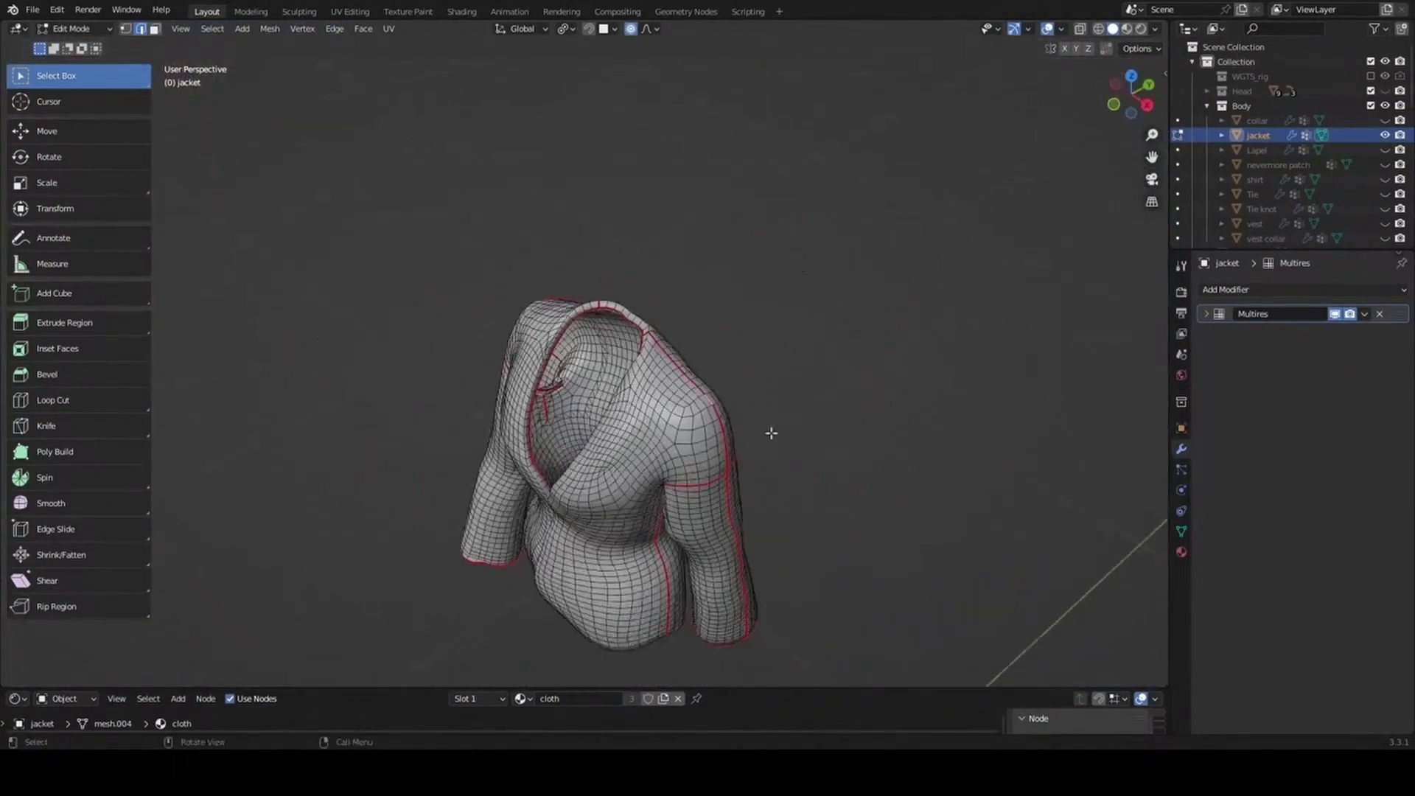
Apply the jacket's Multires modifier and bridge the edge loops around the inner sleeve gap.
{"action": "left_click", "coordinate": [74, 28]}
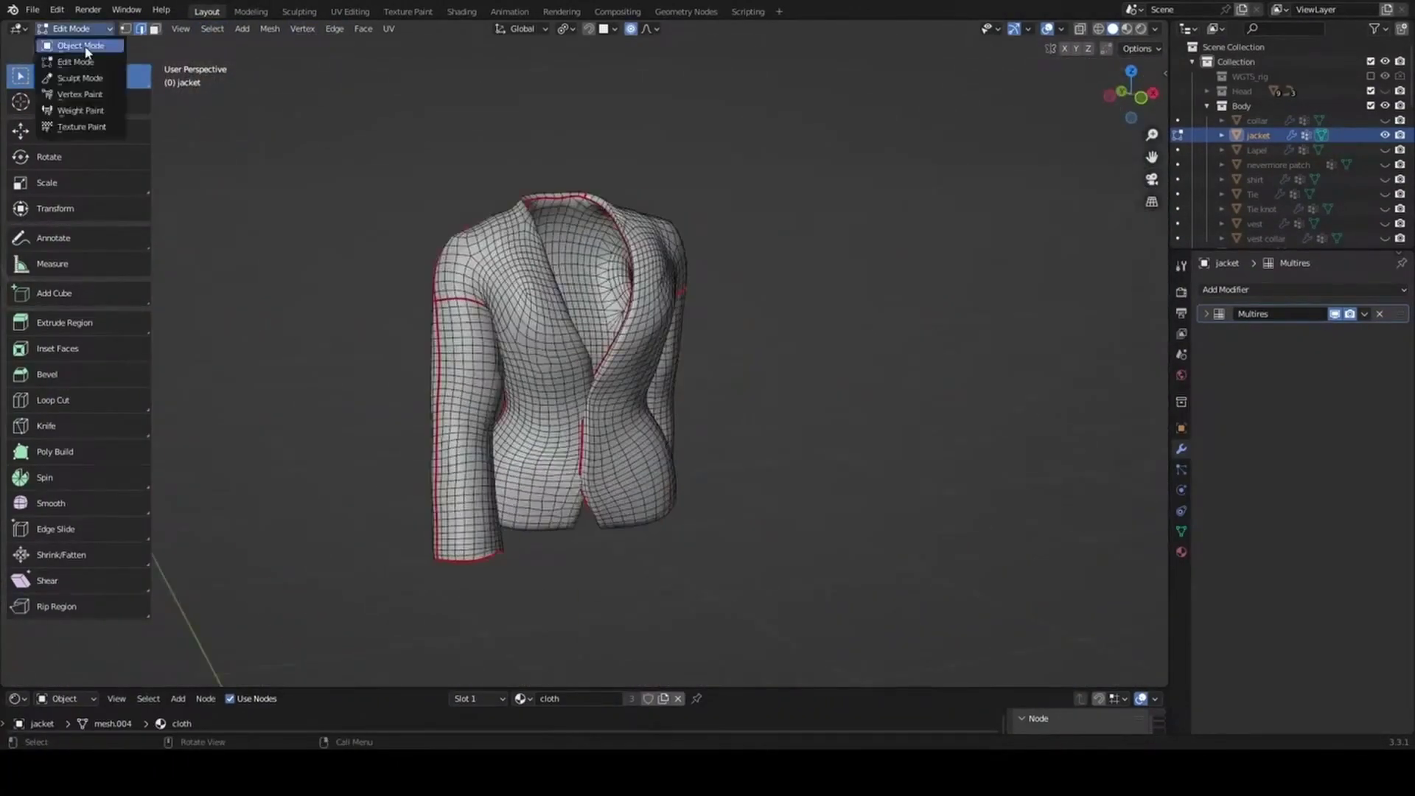
{"action": "left_click", "coordinate": [80, 45]}
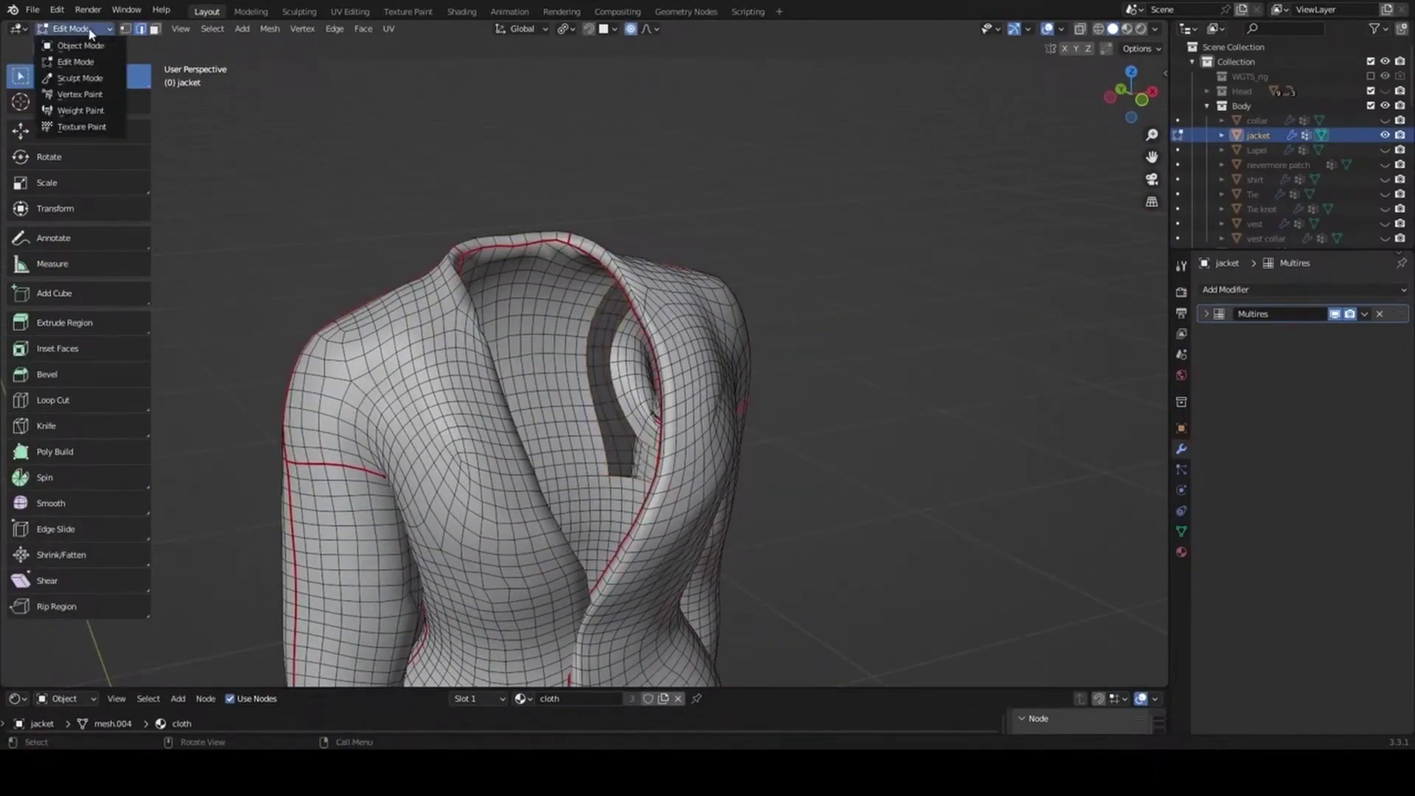
{"action": "left_click", "coordinate": [81, 46]}
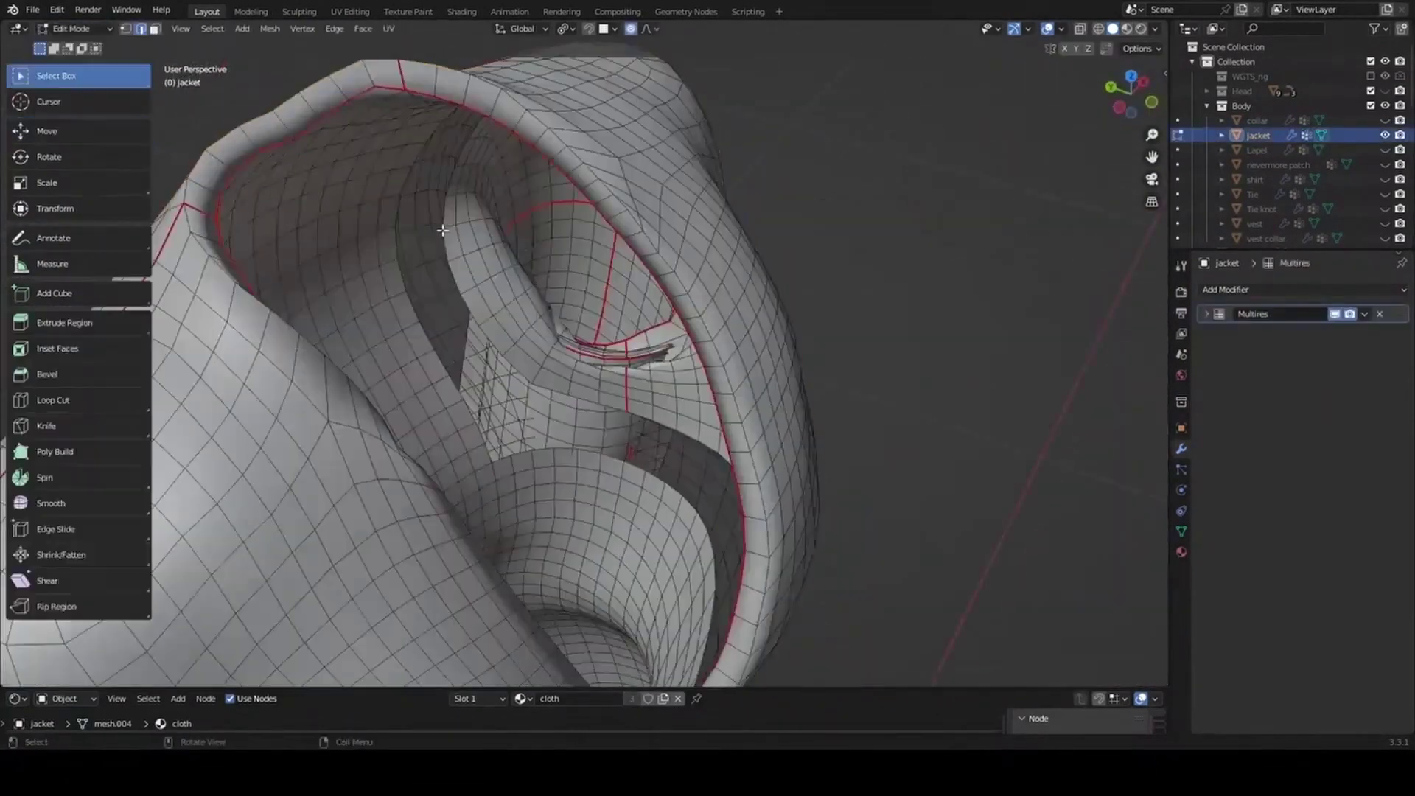
{"action": "key", "text": "g"}
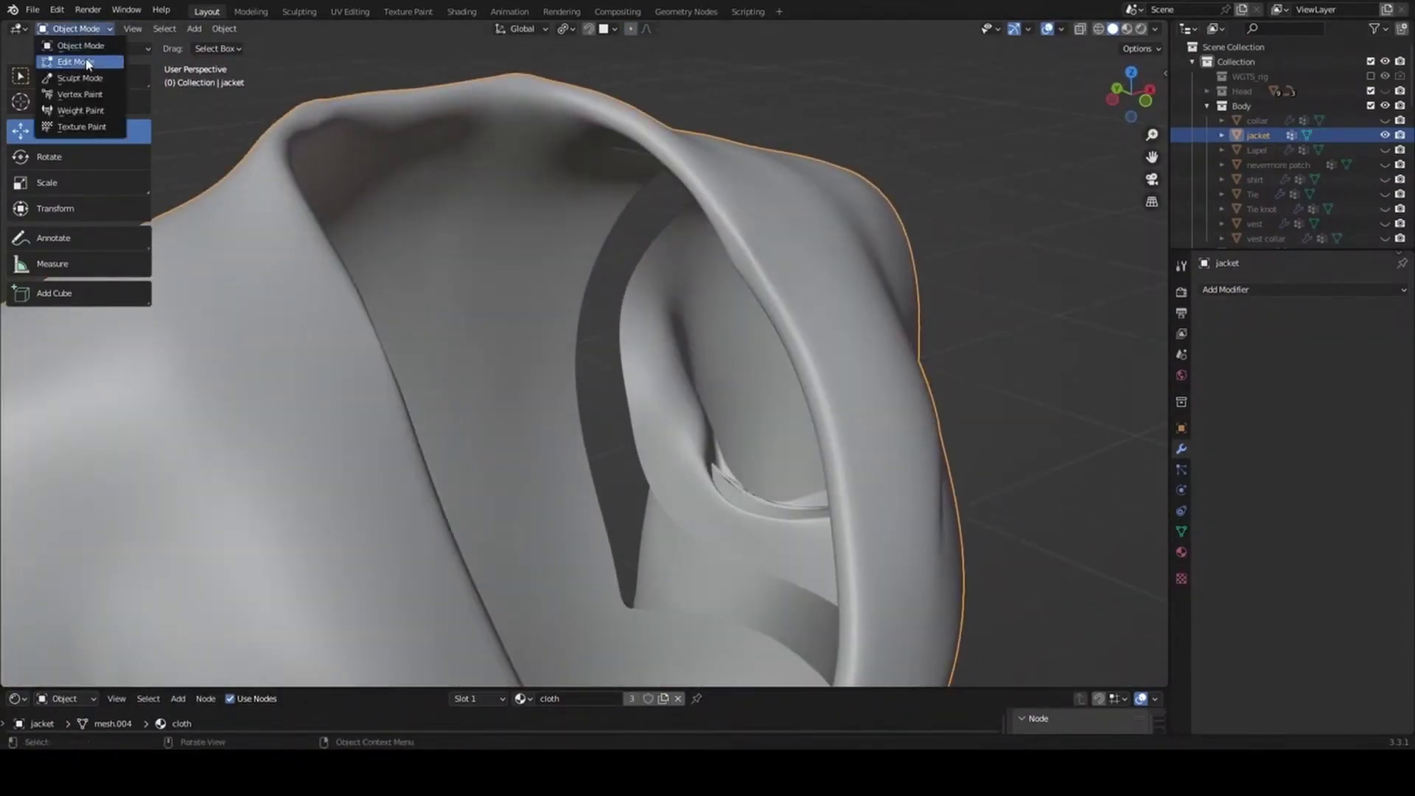
{"action": "left_click", "coordinate": [212, 28]}
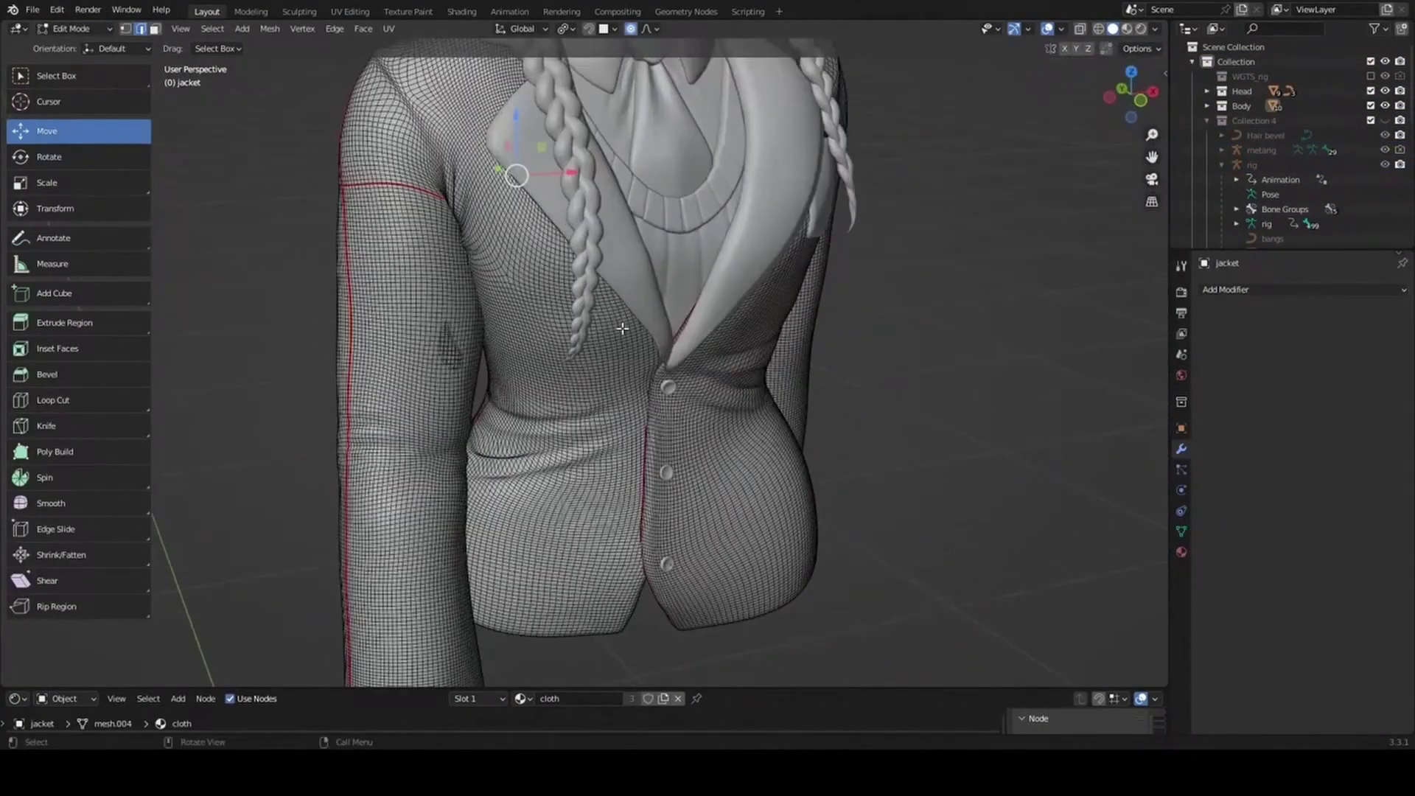
Revert the scene through the undo history to the earlier Bridge Edge Loops entry.
{"action": "left_click", "coordinate": [56, 10]}
{"action": "mouse_move", "coordinate": [105, 64]}
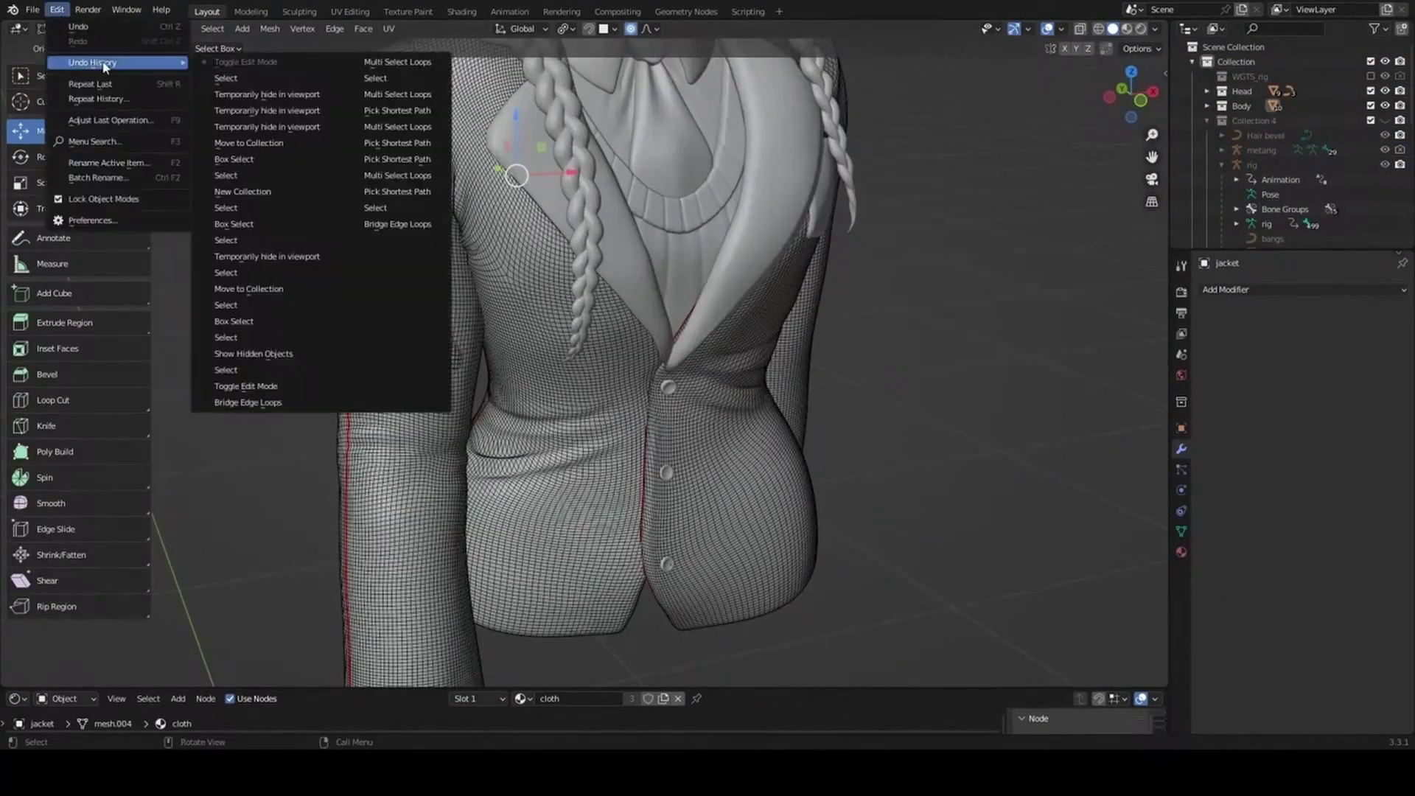
{"action": "left_click", "coordinate": [394, 225]}
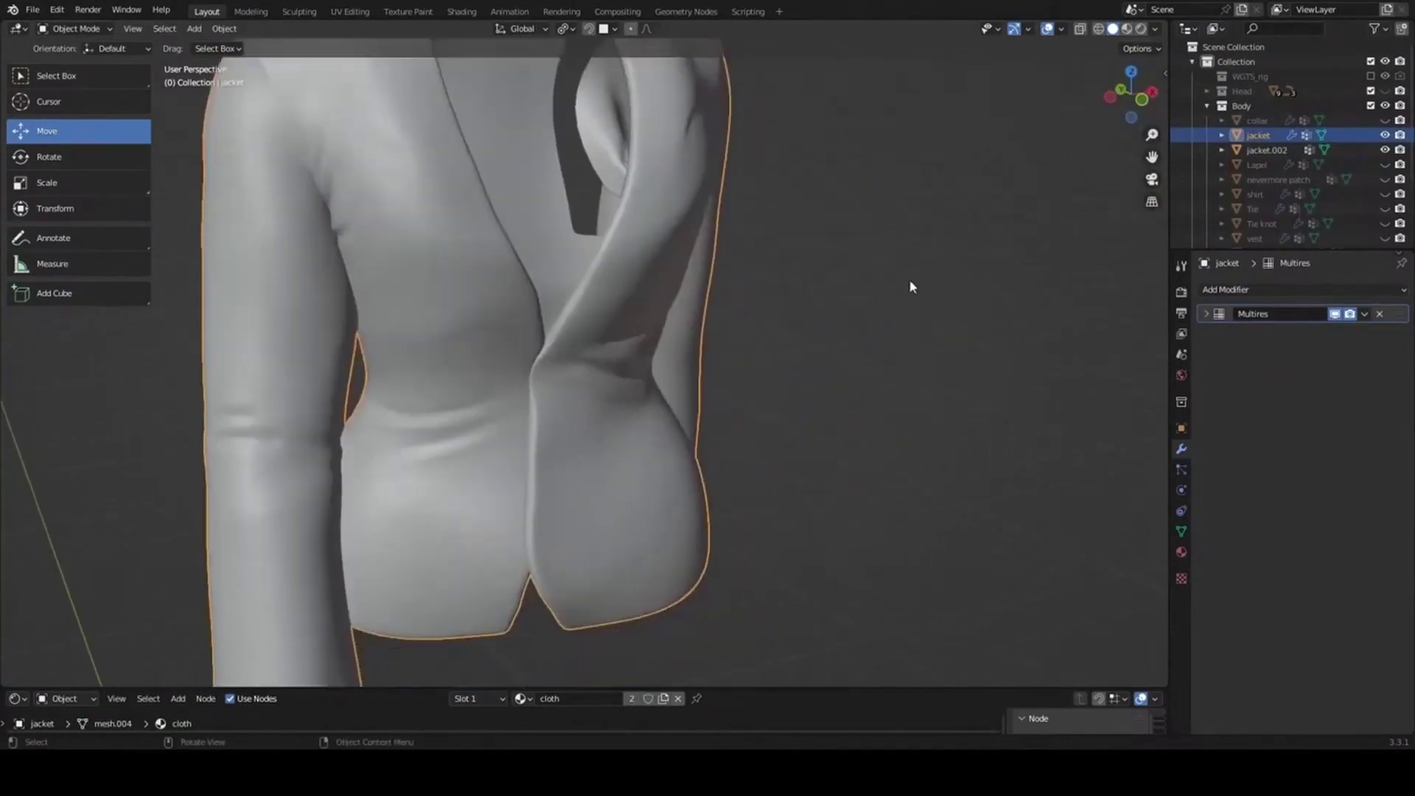
Fill the gap between the jacket body and the inner sleeve lining with bridging faces and adjust the vertices along its border.
{"action": "key", "text": "Tab"}
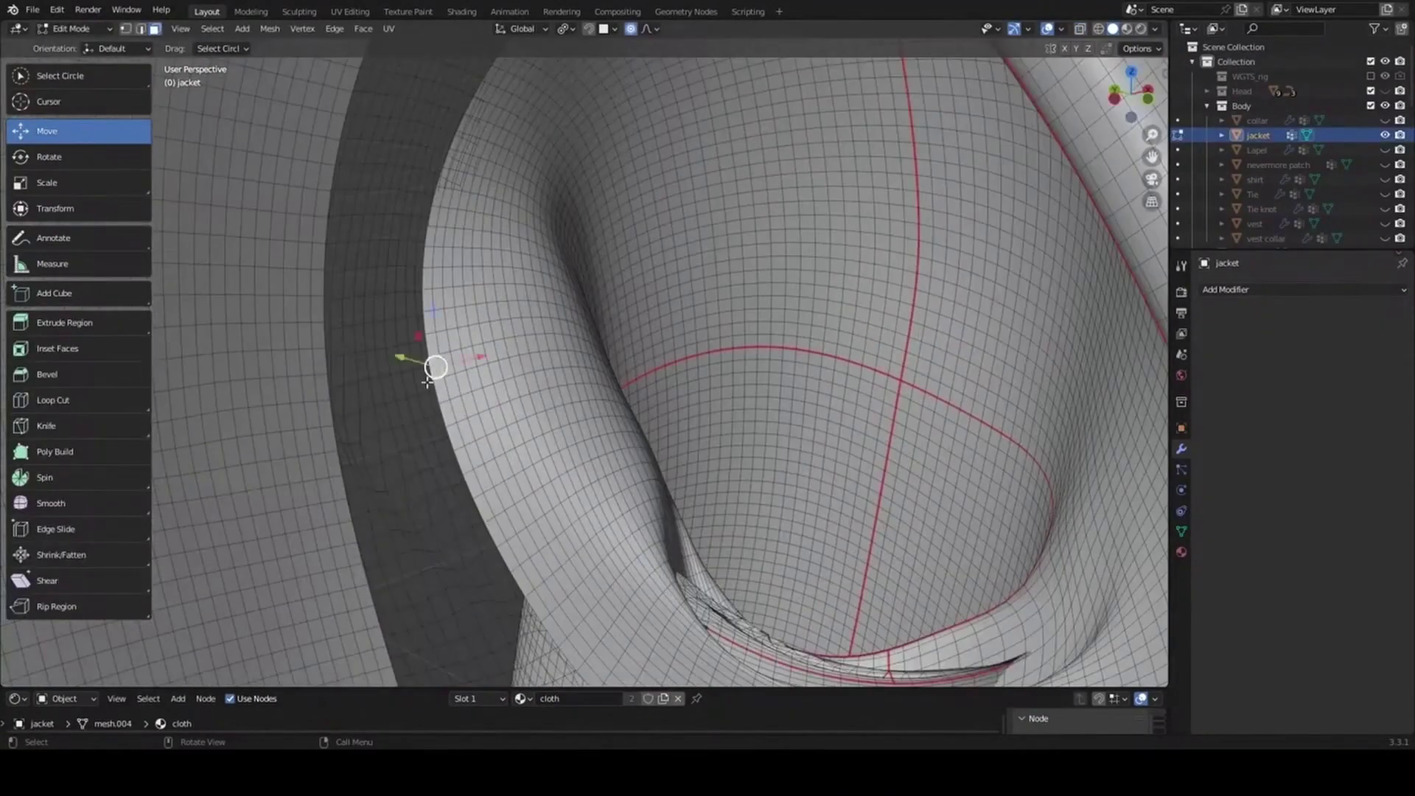
{"action": "left_click", "coordinate": [390, 270]}
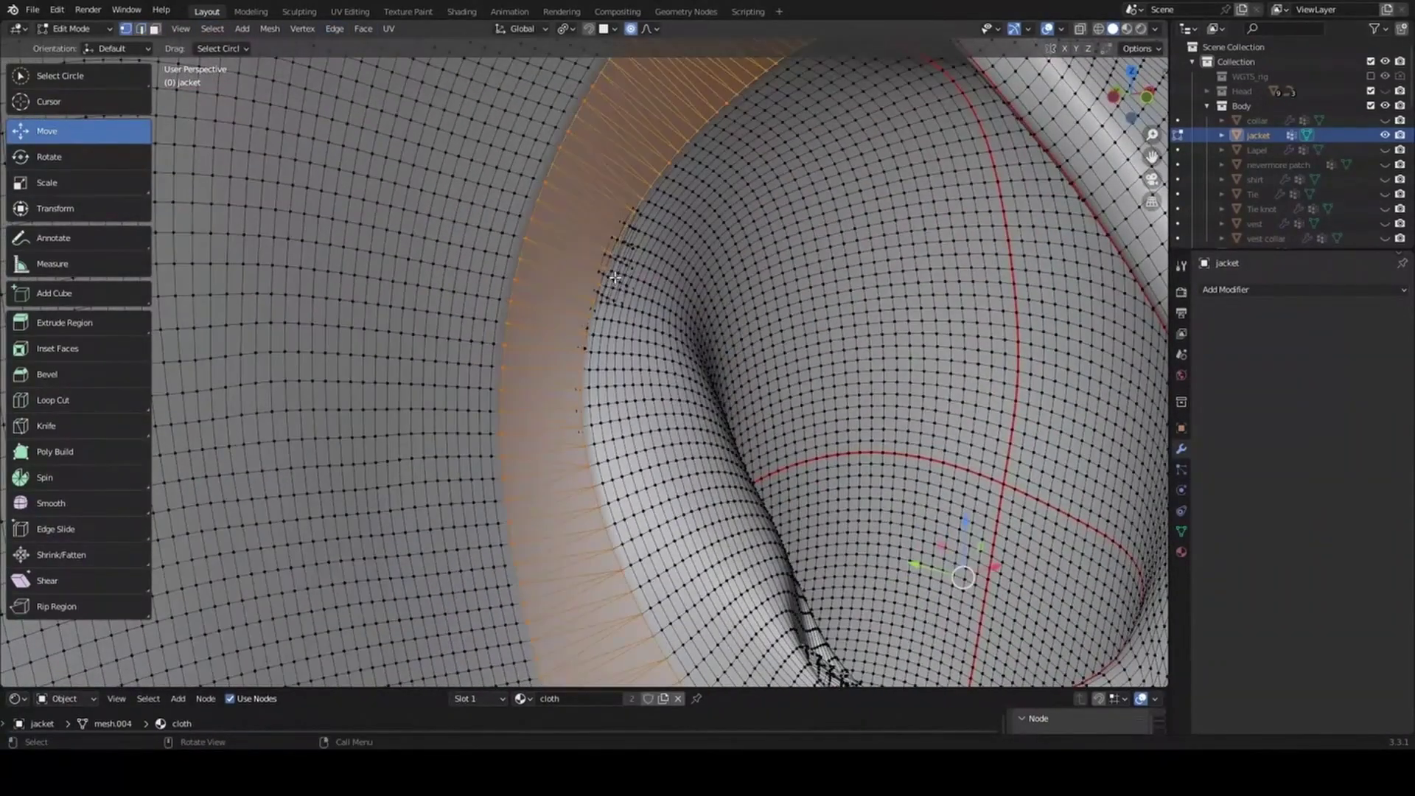
{"action": "key", "text": "g"}
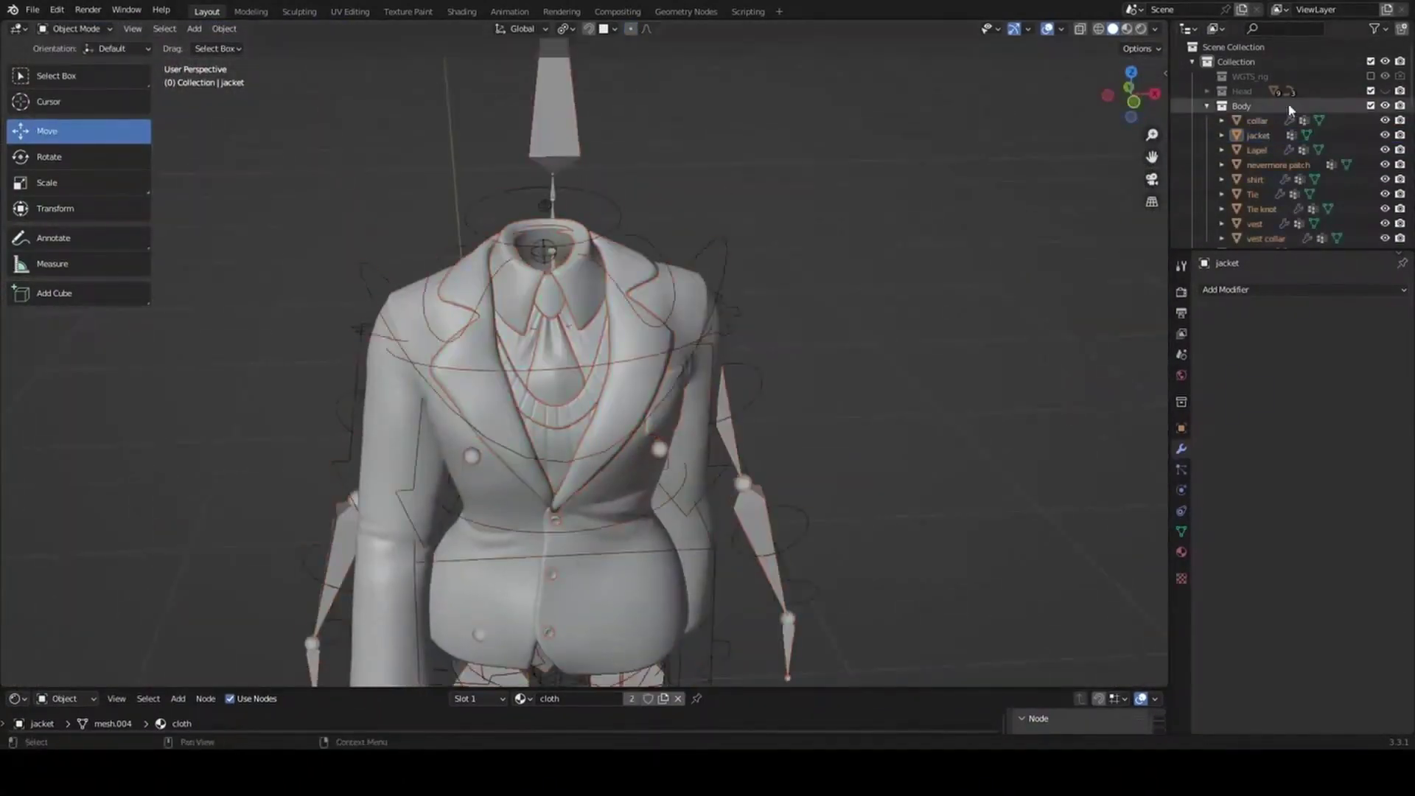
Move the Hair bevel, metarig and rig objects into a new collection and hide it.
{"action": "left_click", "coordinate": [1208, 107]}
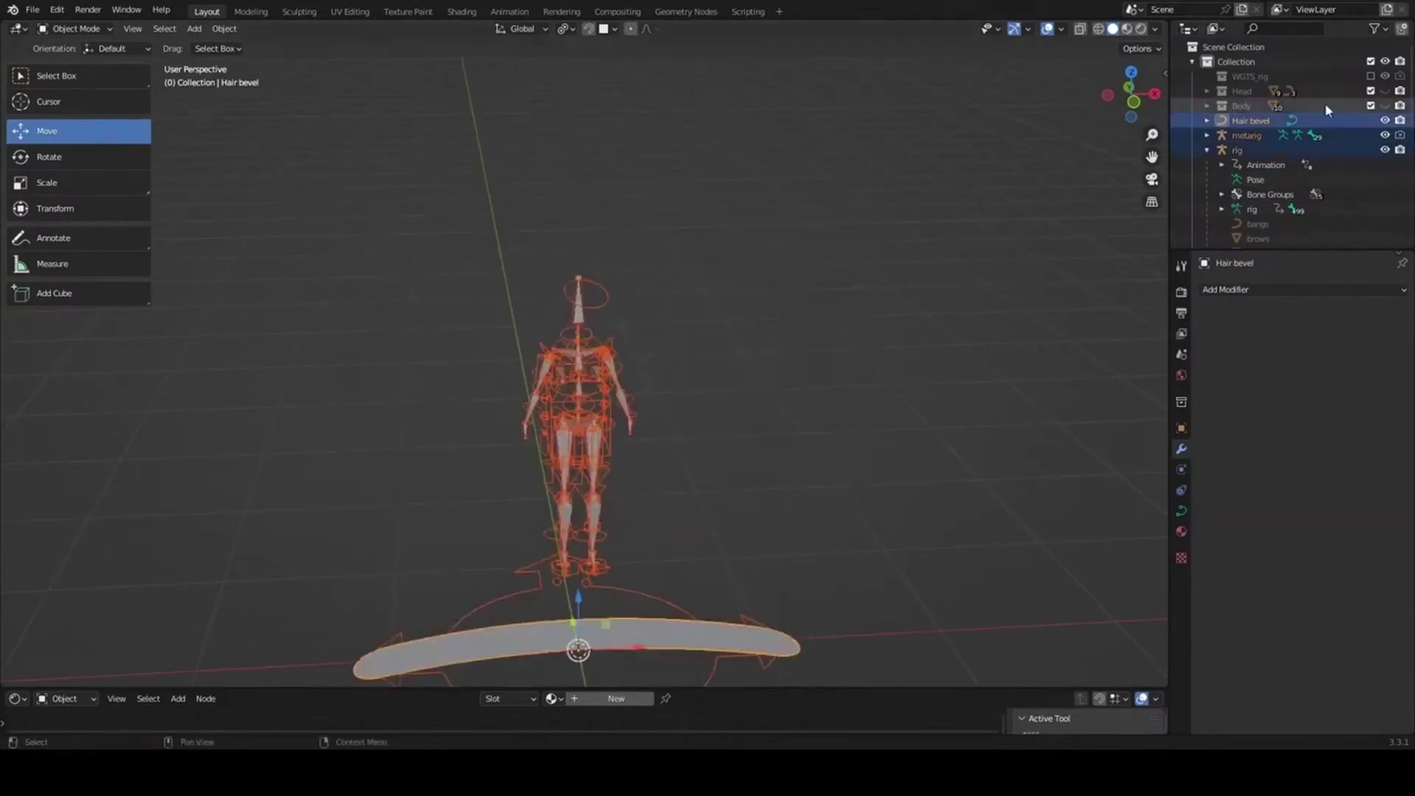
{"action": "right_click", "coordinate": [516, 510]}
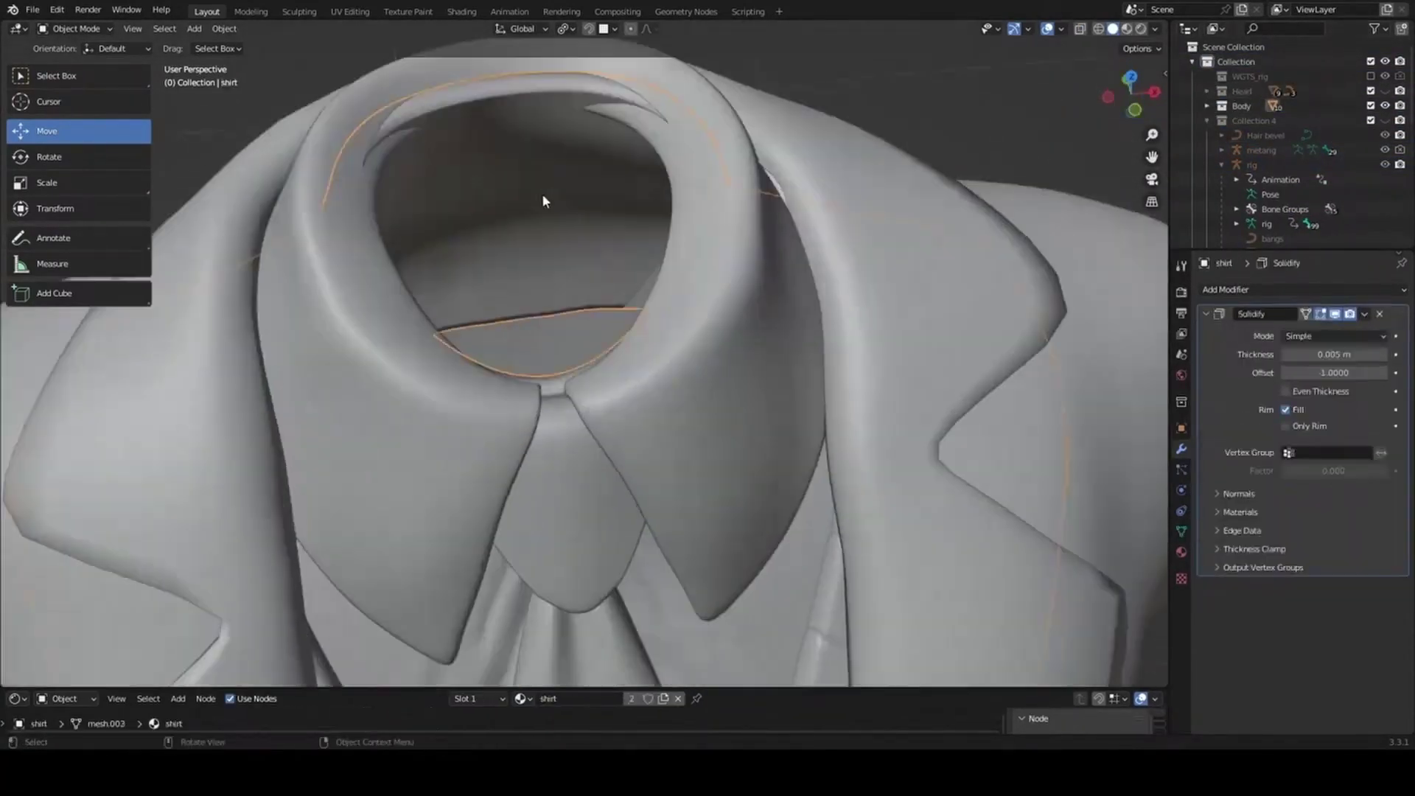
Adjust the shirt's neck-opening edge along Z with proportional editing and apply its Solidify modifier.
{"action": "middle_click_drag", "start_coordinate": [543, 200], "coordinate": [442, 227]}
{"action": "key", "text": "Tab"}
{"action": "scroll", "coordinate": [442, 227], "scroll_direction": "down", "scroll_amount": 3}
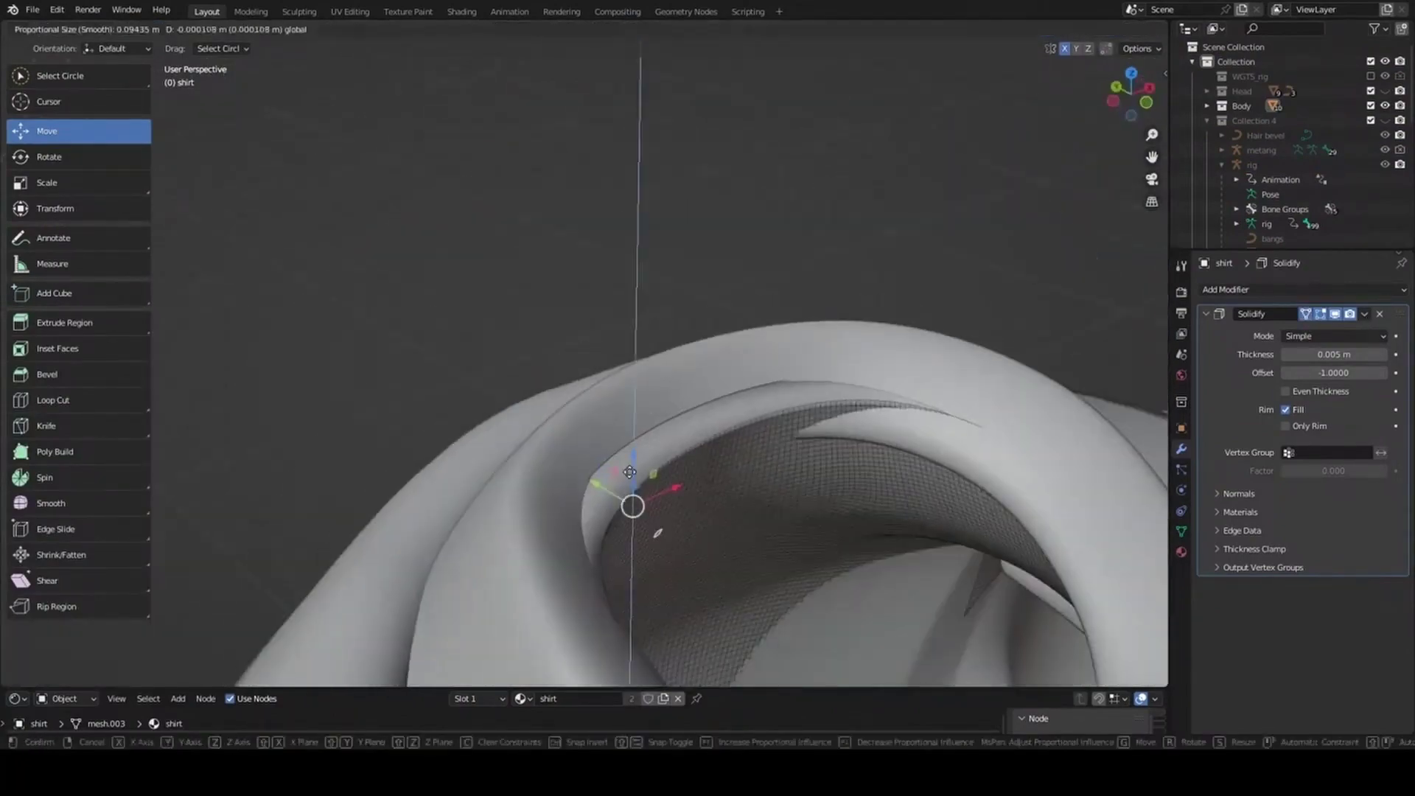
{"action": "left_click", "coordinate": [654, 528]}
{"action": "middle_click_drag", "start_coordinate": [831, 575], "coordinate": [980, 487]}
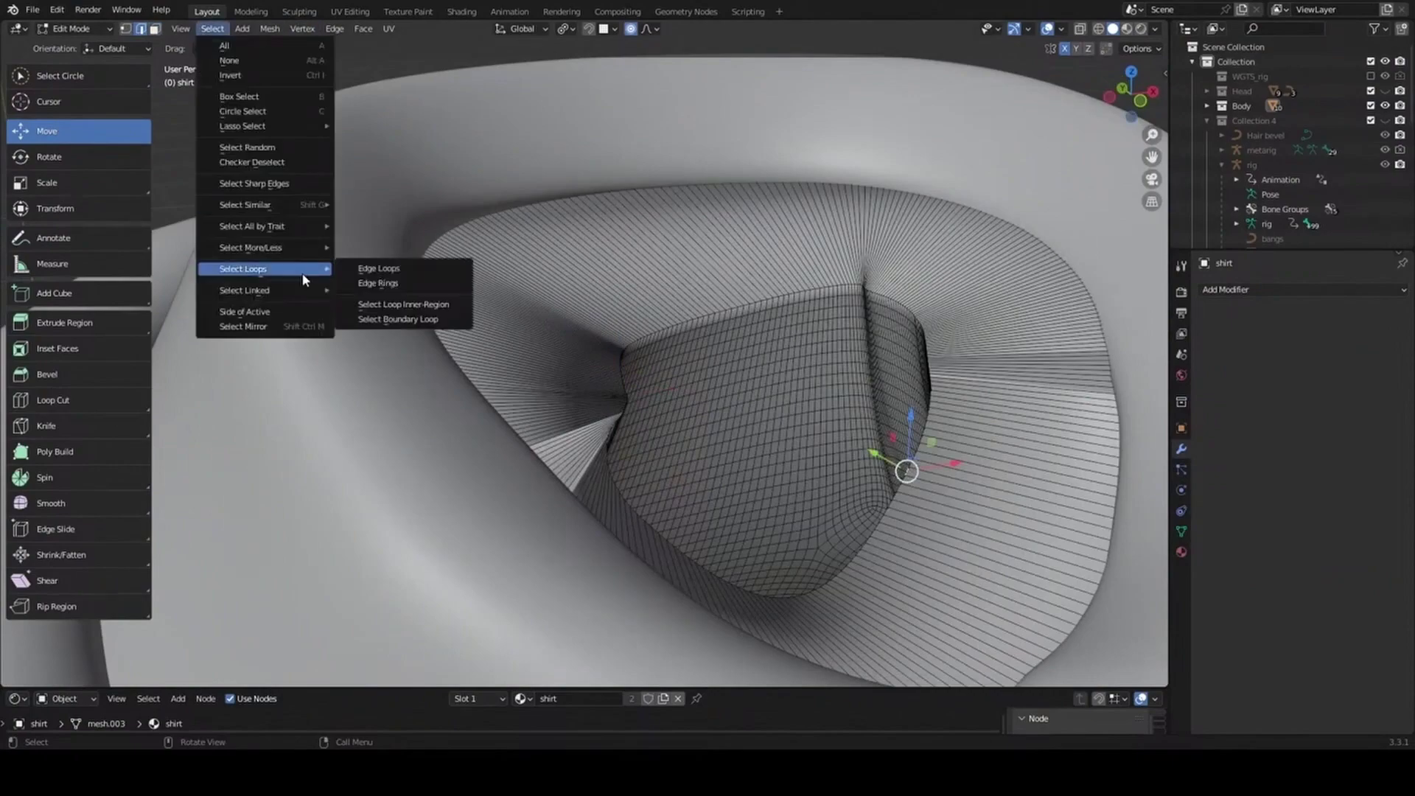
Select the inner edge loop of the shirt's neck opening and scale it uniformly to 0.608 with a proportional size of 0.027.
{"action": "left_click", "coordinate": [397, 319]}
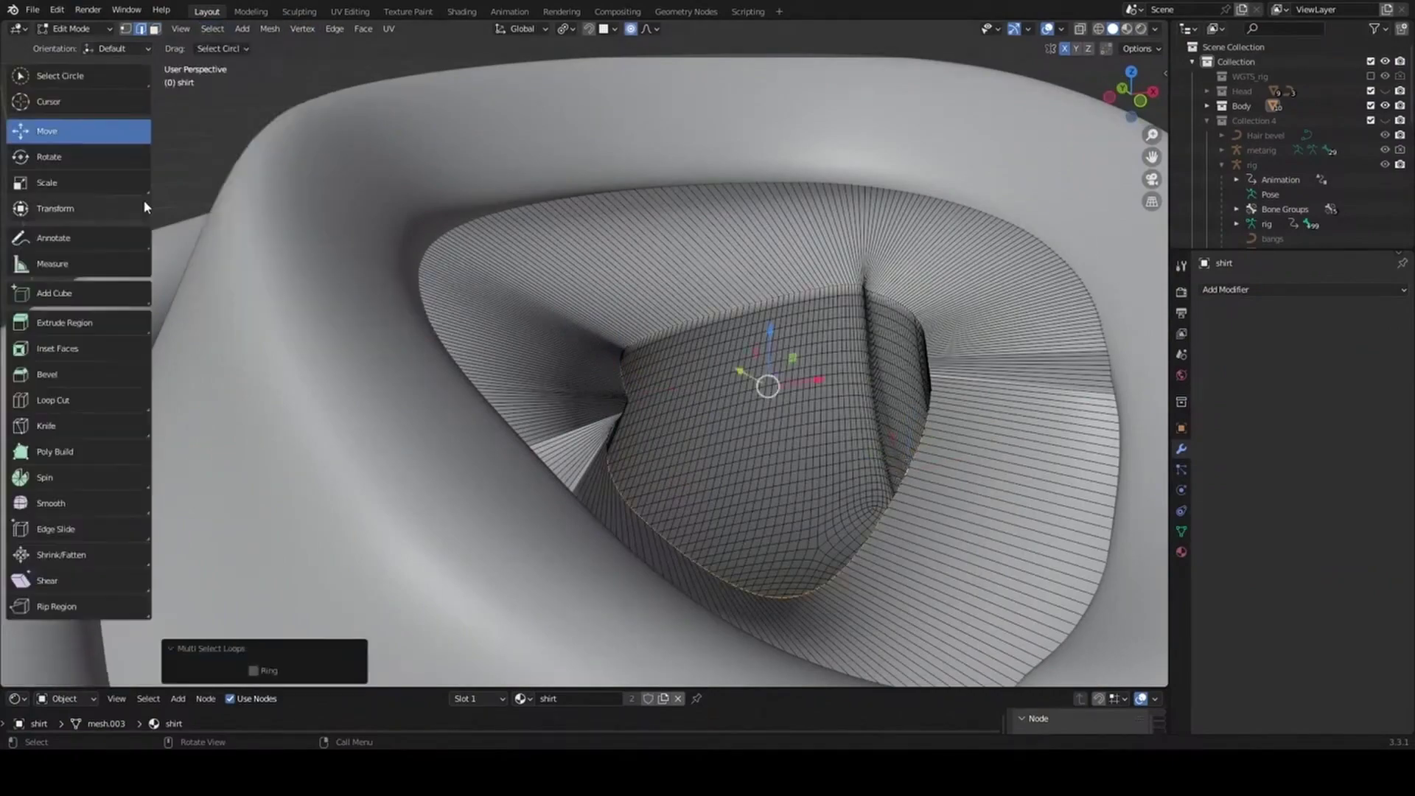
{"action": "left_click", "coordinate": [55, 209]}
{"action": "key", "text": "s"}
{"action": "key", "text": "Escape"}
{"action": "middle_click_drag", "start_coordinate": [767, 370], "coordinate": [663, 310]}
{"action": "key", "text": "o"}
{"action": "left_click", "coordinate": [339, 213]}
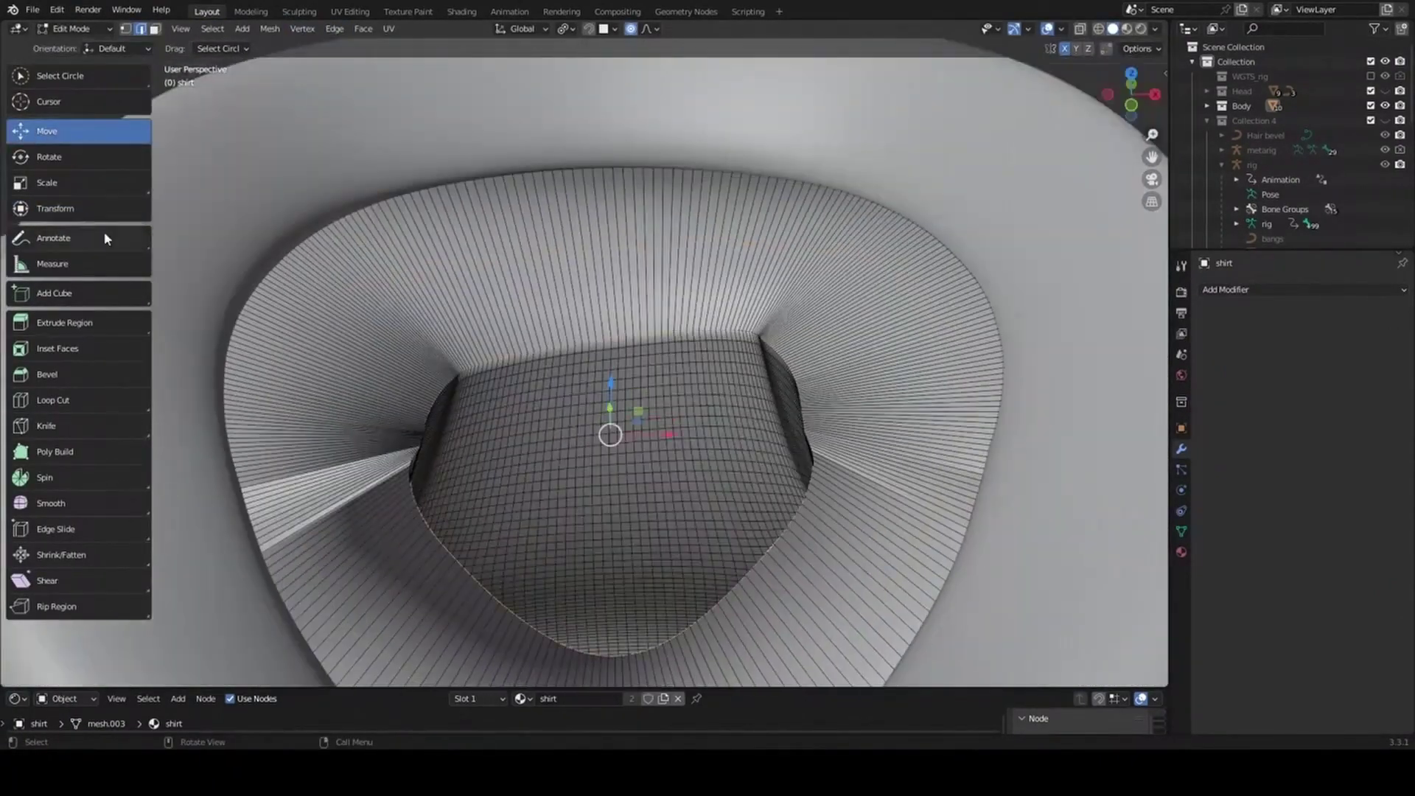
{"action": "scroll", "coordinate": [608, 392], "scroll_direction": "up", "scroll_amount": 3}
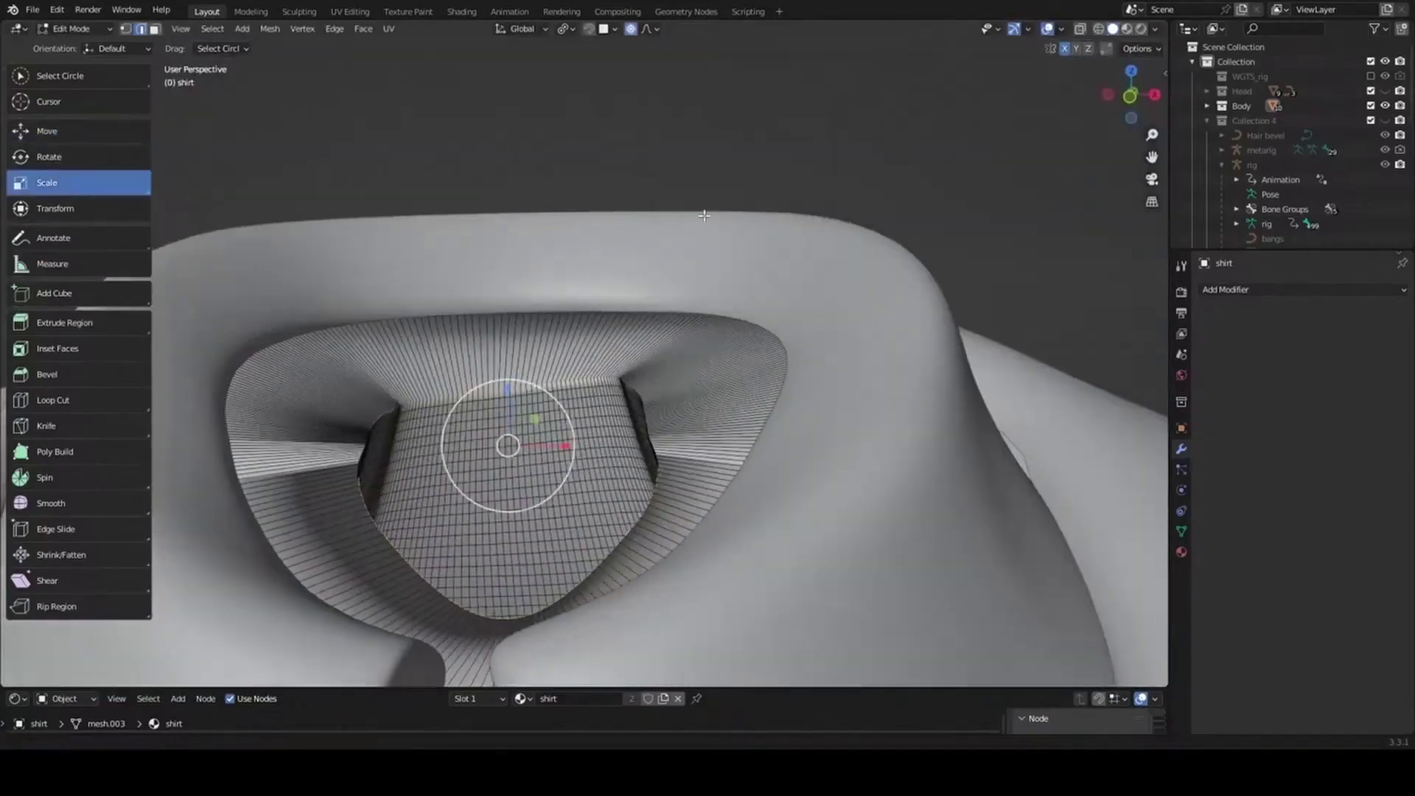
{"action": "key", "text": "s"}
{"action": "key", "text": "z"}
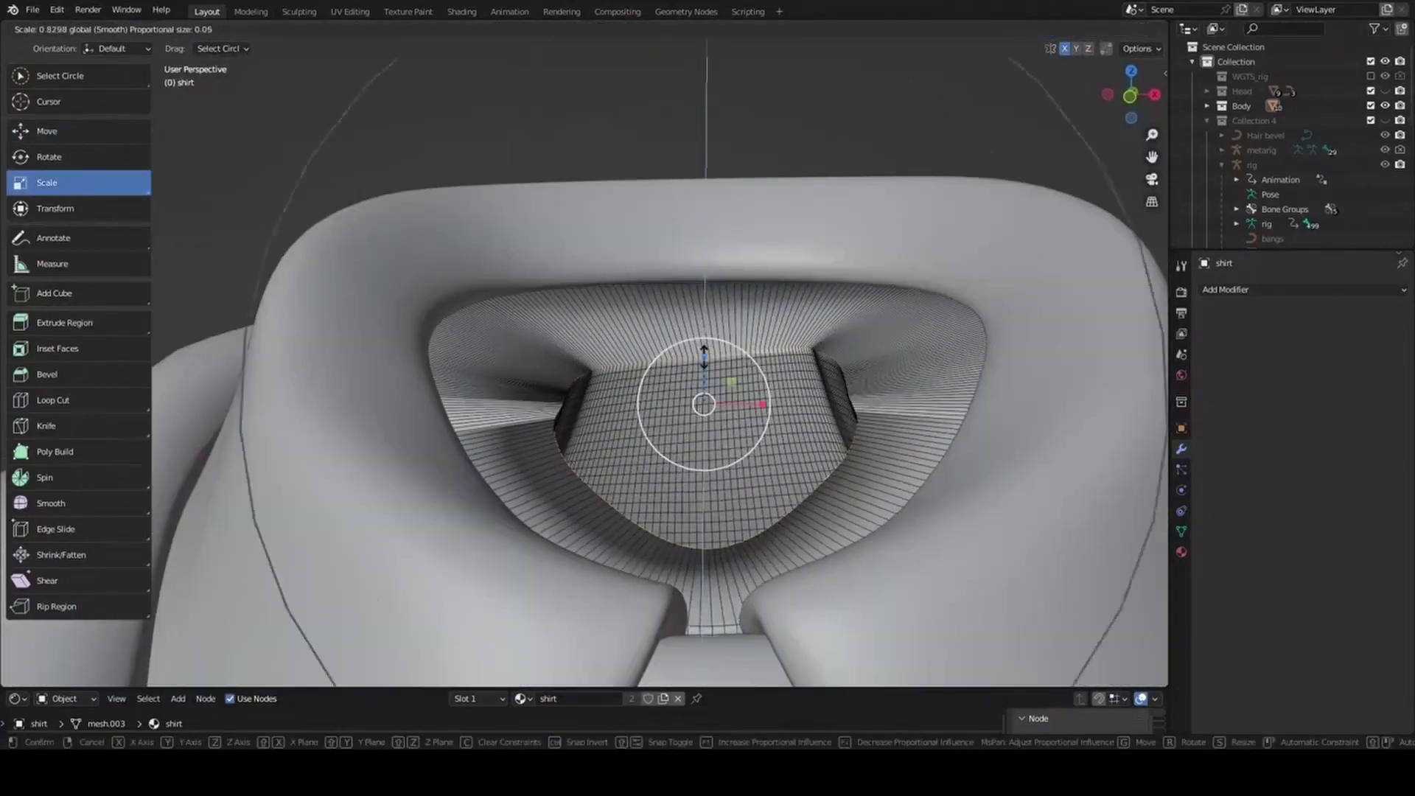
{"action": "key", "text": "Return"}
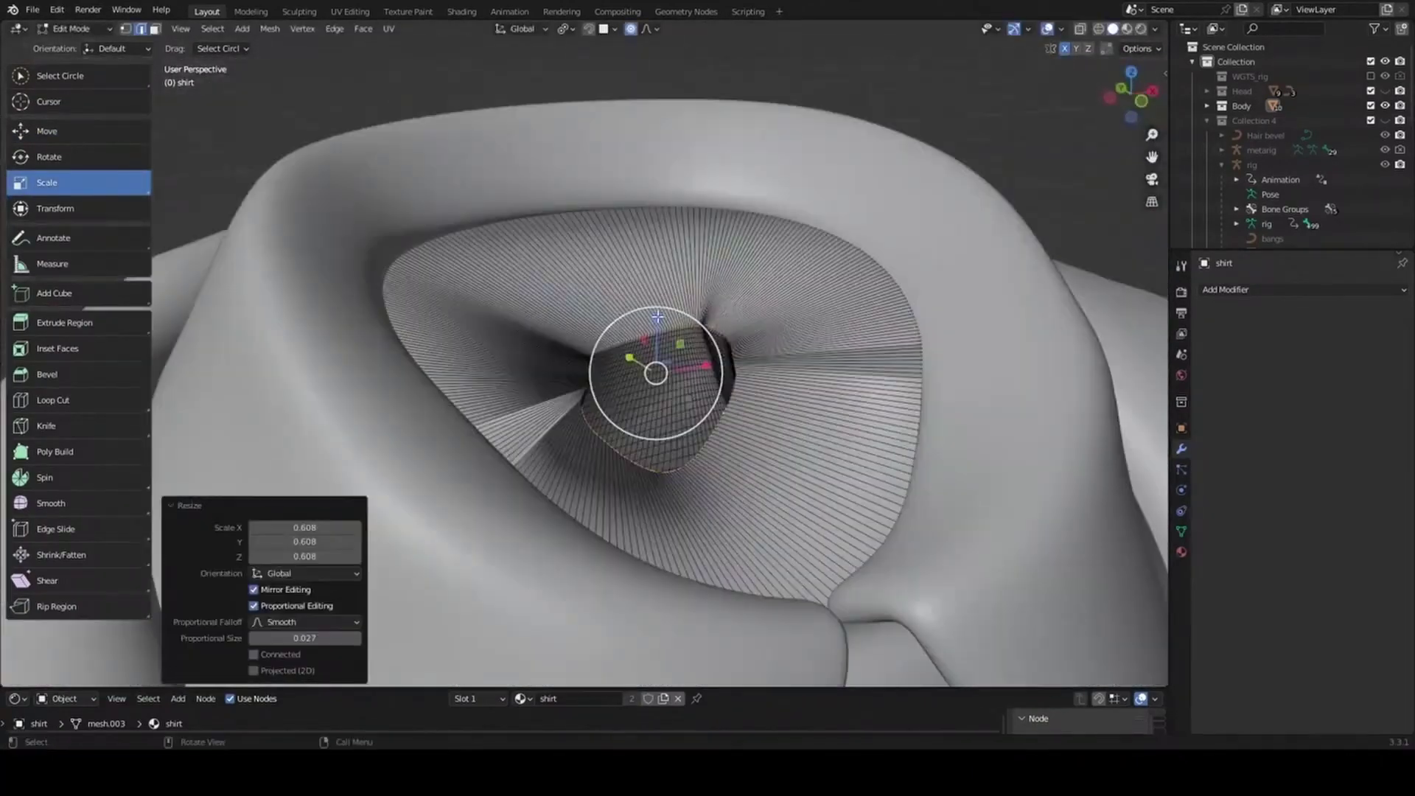
{"action": "right_click", "coordinate": [613, 389]}
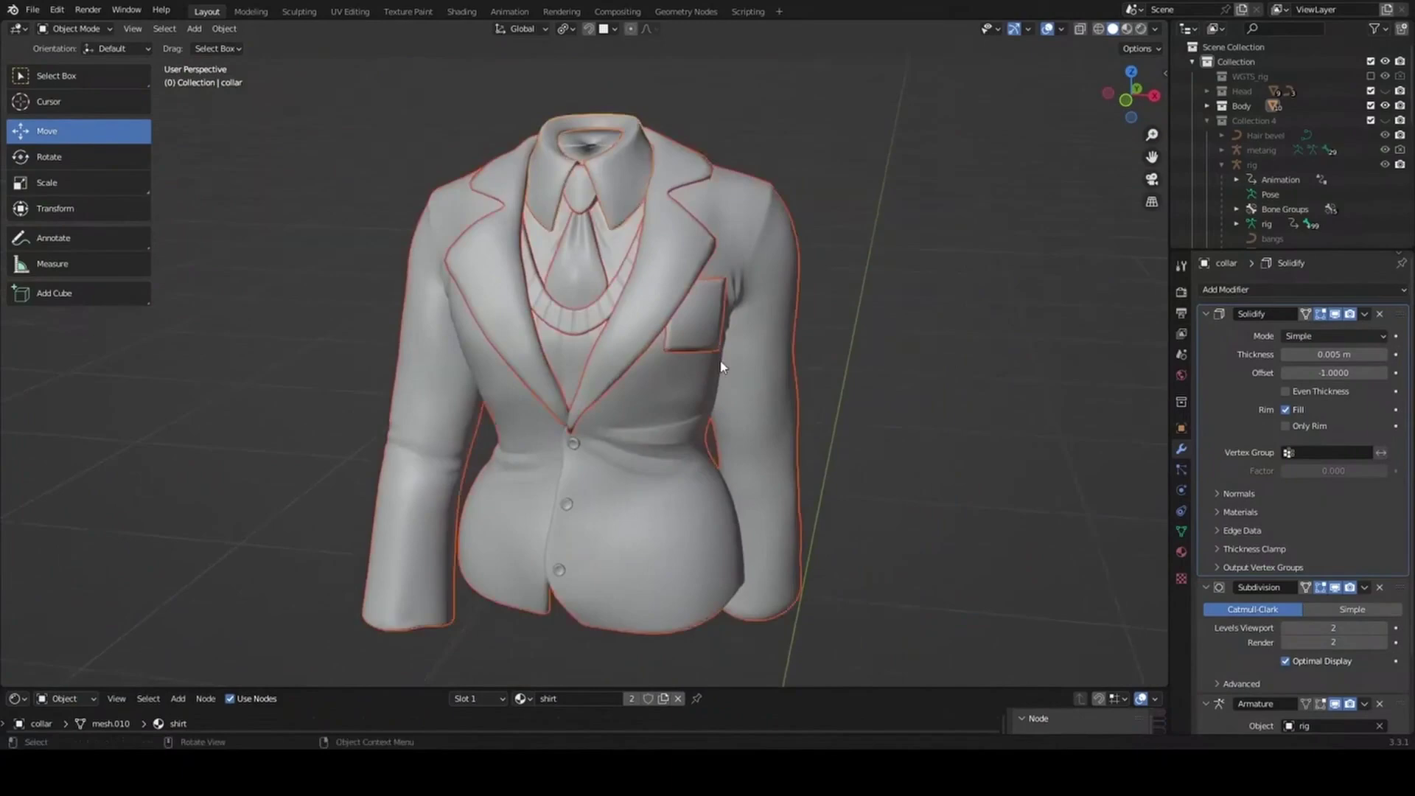
Save the project file.
{"action": "key", "text": "ctrl+s"}
{"action": "left_click", "coordinate": [32, 8]}
{"action": "mouse_move", "coordinate": [65, 214]}
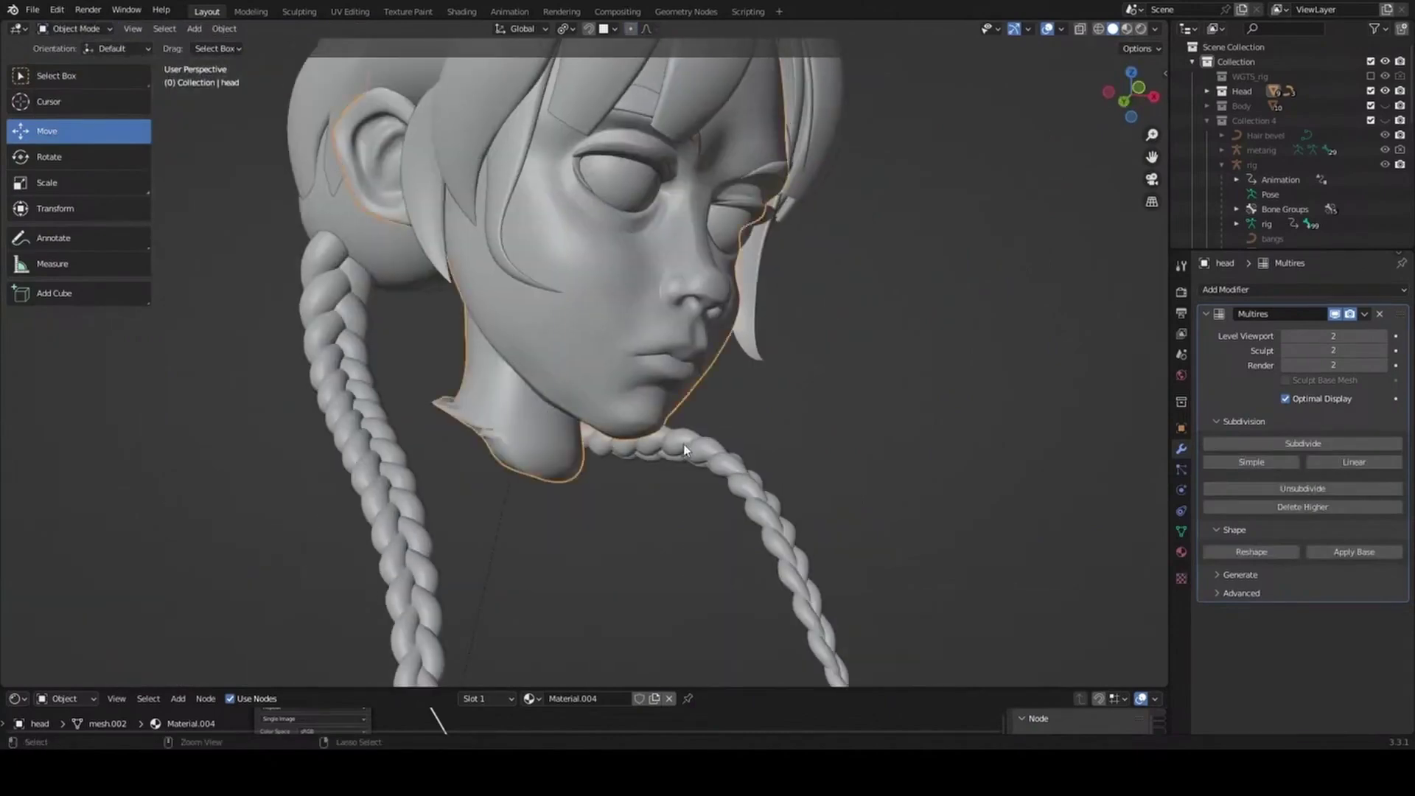
Apply the head's Multires modifier and fill the open edge loop at the base of the neck.
{"action": "key", "text": "Tab"}
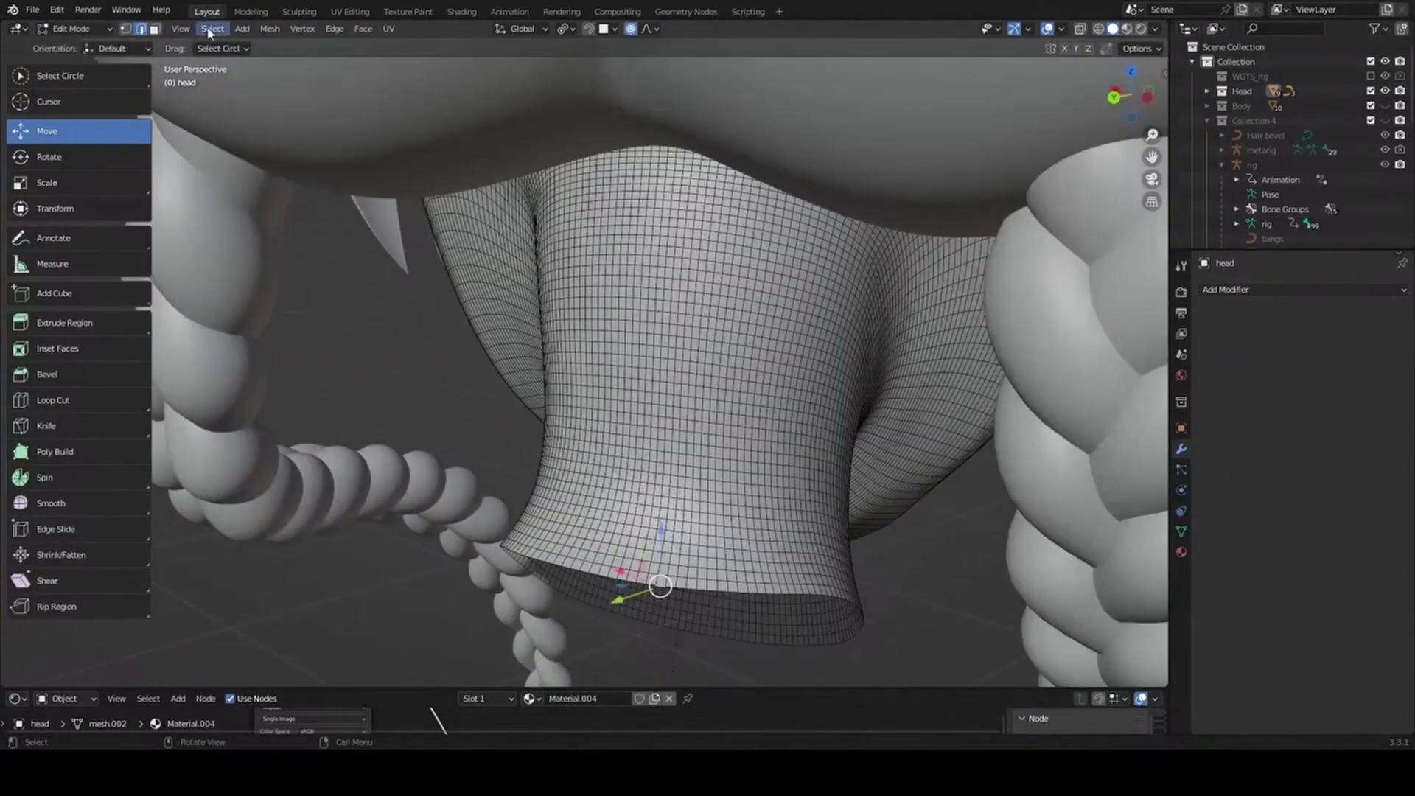
{"action": "left_click", "coordinate": [363, 28]}
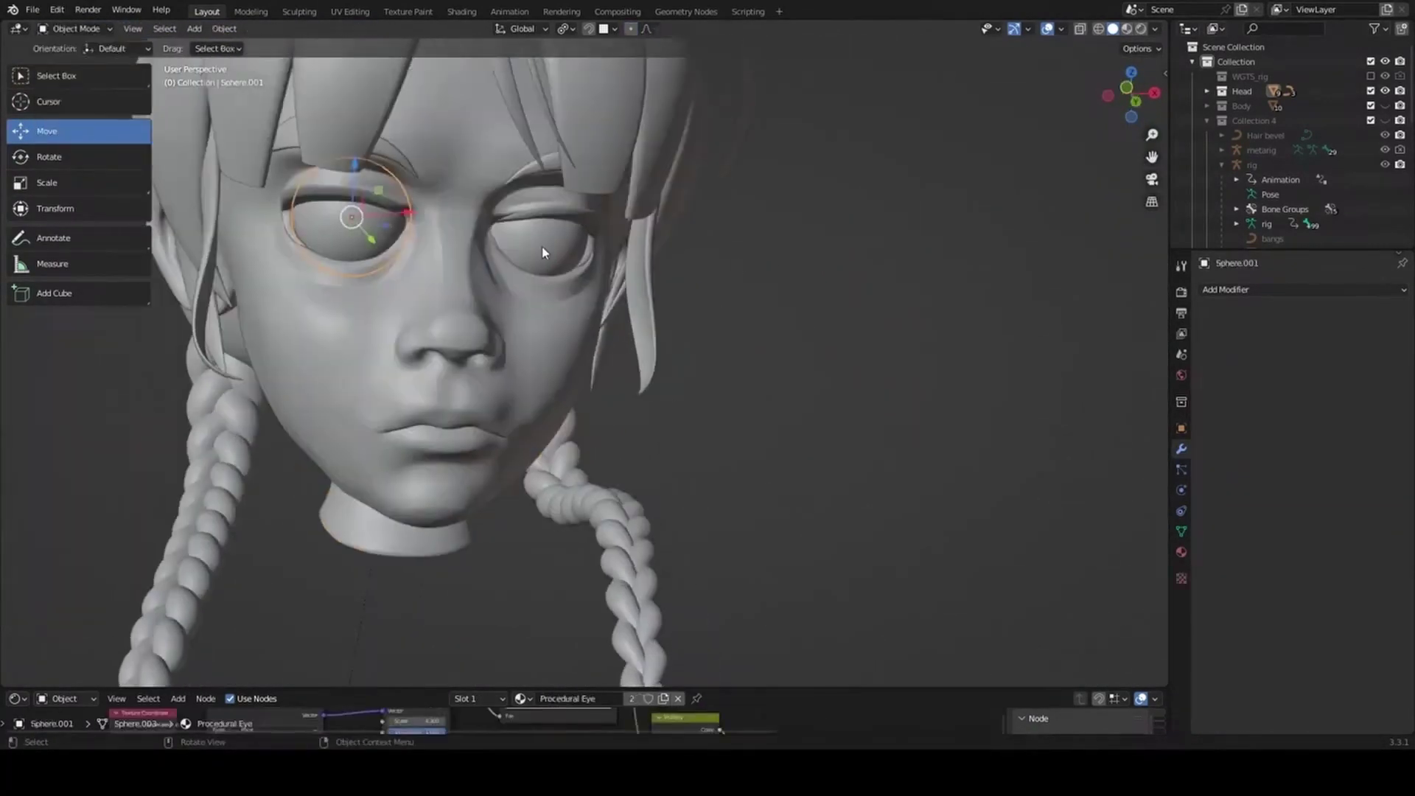
Add a modifier to each of the two eyeballs, Sphere and Sphere.001.
{"action": "left_click", "coordinate": [1283, 290]}
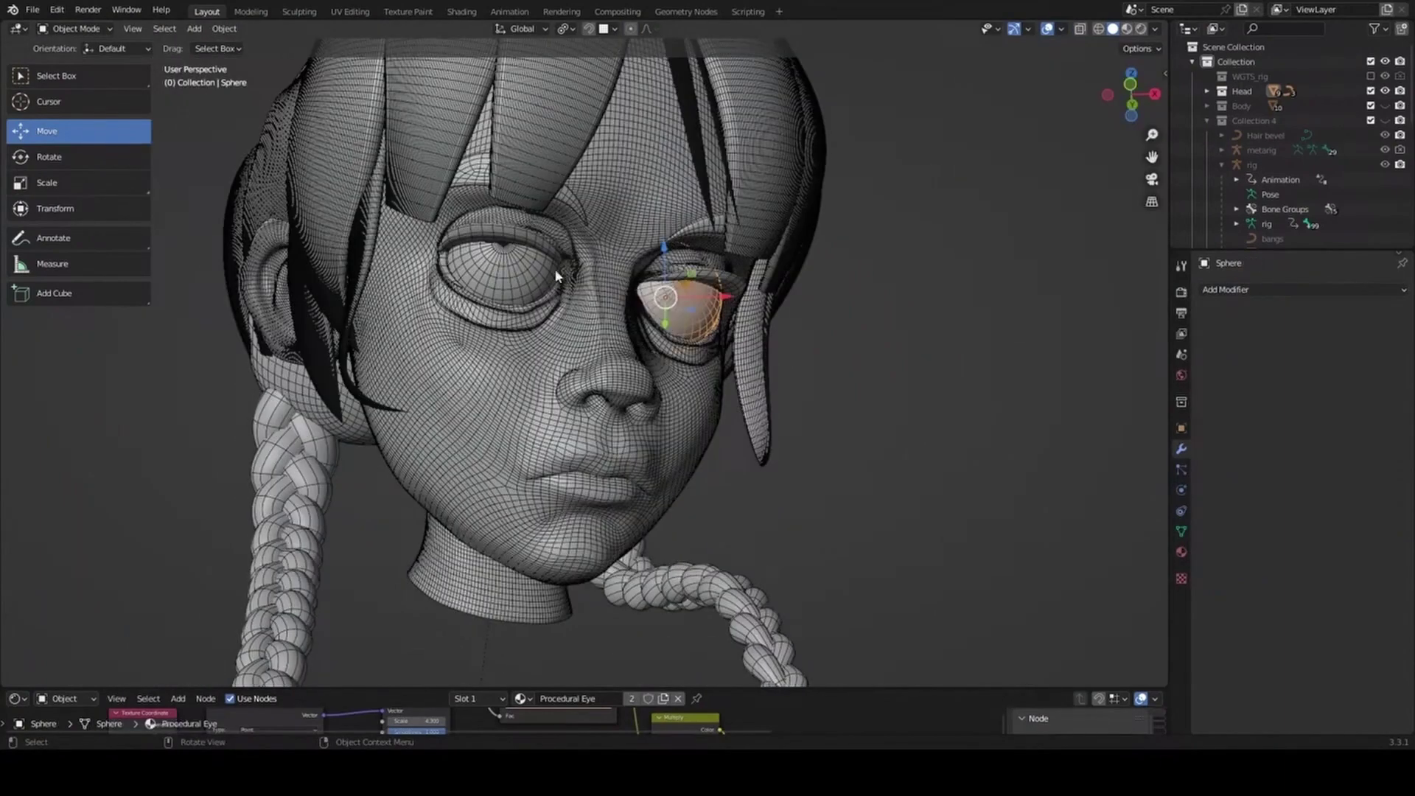
{"action": "left_click", "coordinate": [1266, 291]}
{"action": "left_click", "coordinate": [1092, 477]}
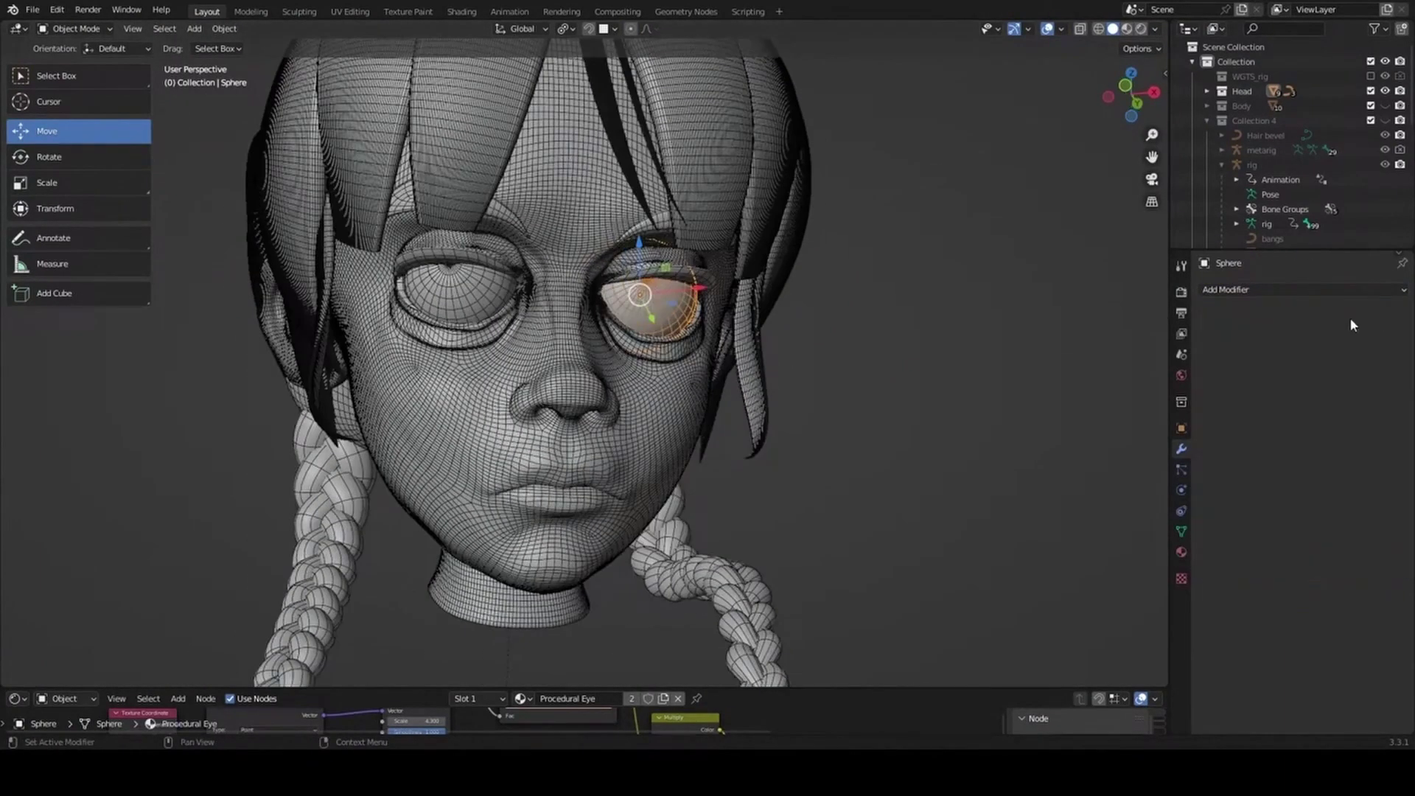
{"action": "left_click", "coordinate": [1350, 290]}
{"action": "left_click", "coordinate": [1092, 574]}
{"action": "left_click", "coordinate": [85, 29]}
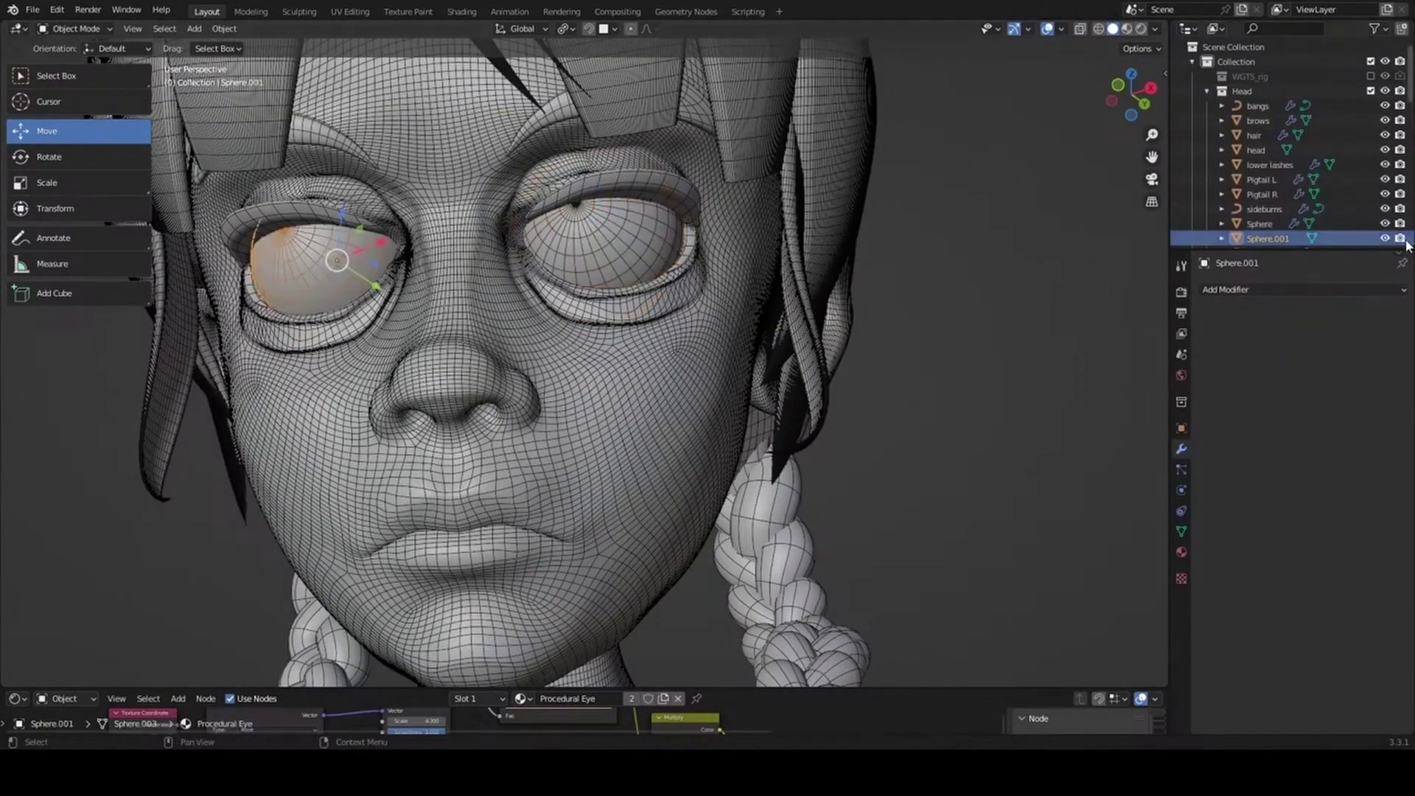
{"action": "left_click", "coordinate": [1359, 298]}
{"action": "left_click", "coordinate": [1092, 575]}
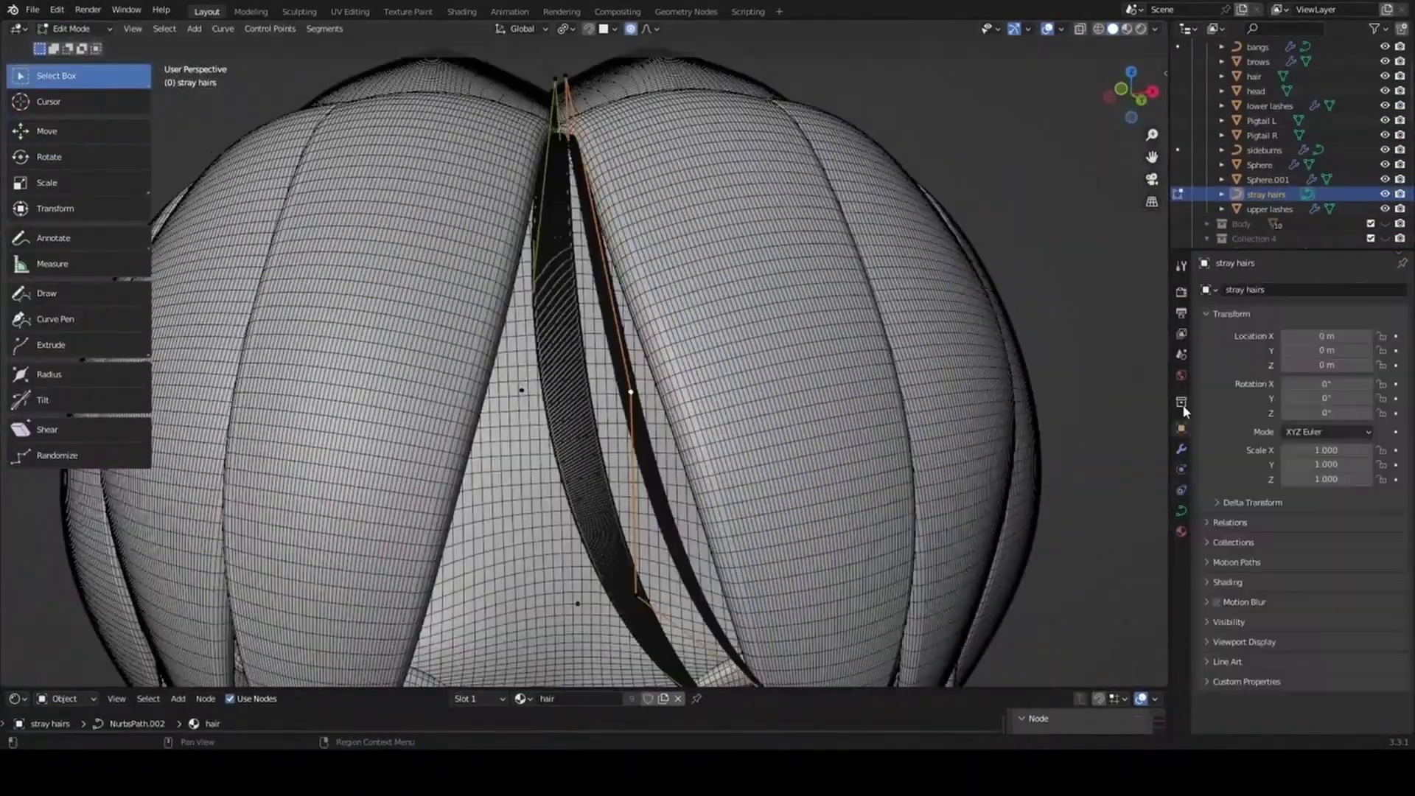
Try to add and apply a Mesh Cache modifier to the stray hairs curve.
{"action": "left_click", "coordinate": [1253, 289]}
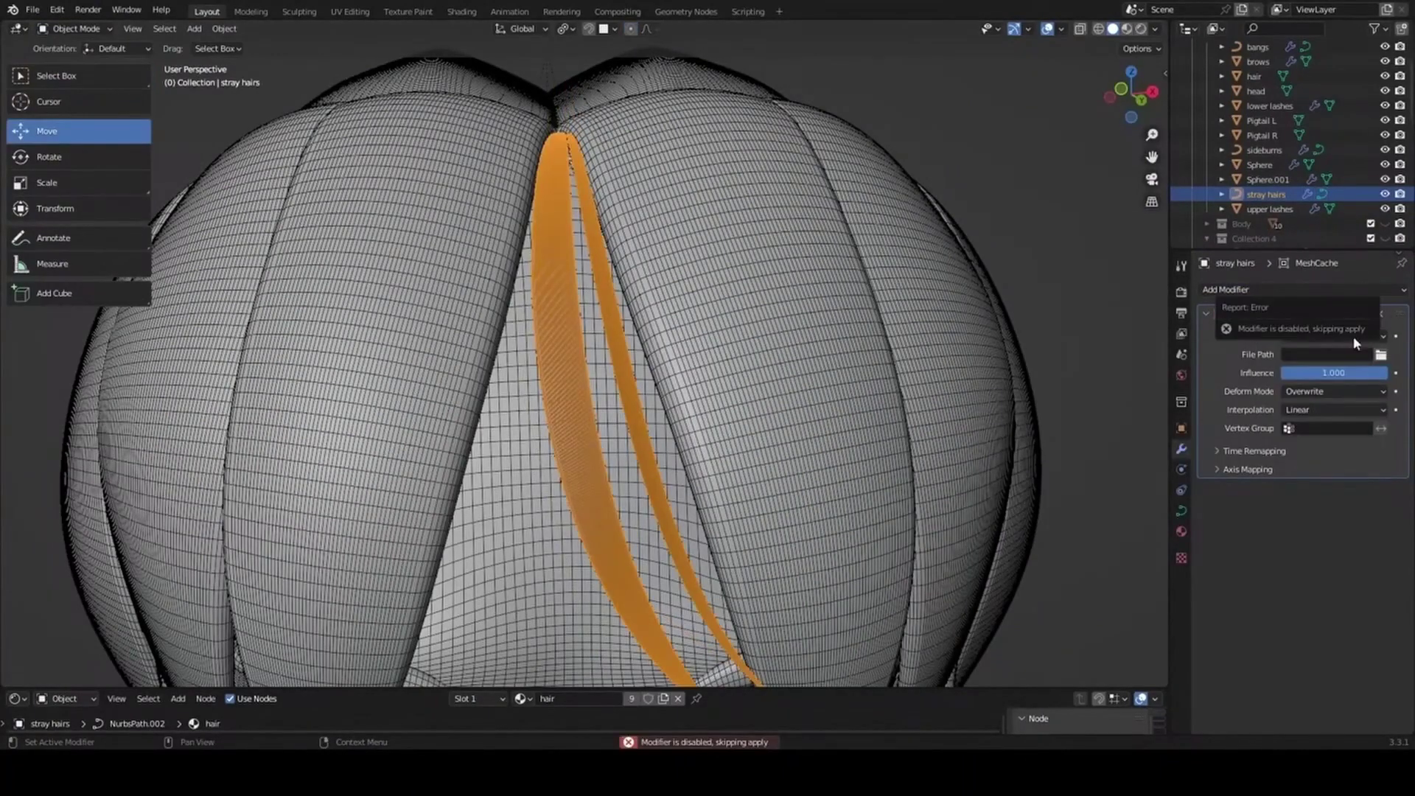
{"action": "left_click", "coordinate": [1253, 288]}
{"action": "right_click", "coordinate": [1270, 198]}
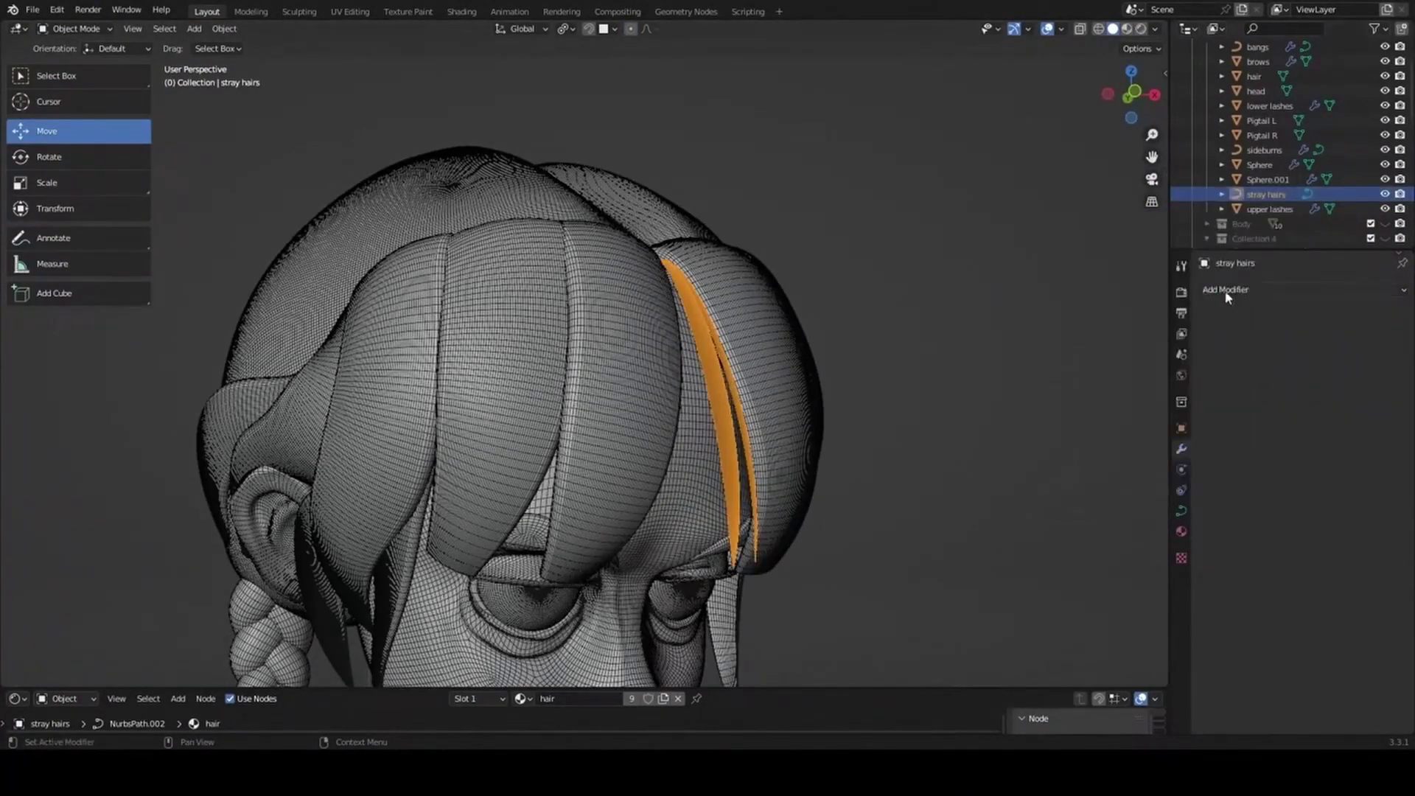
{"action": "left_click", "coordinate": [1227, 291]}
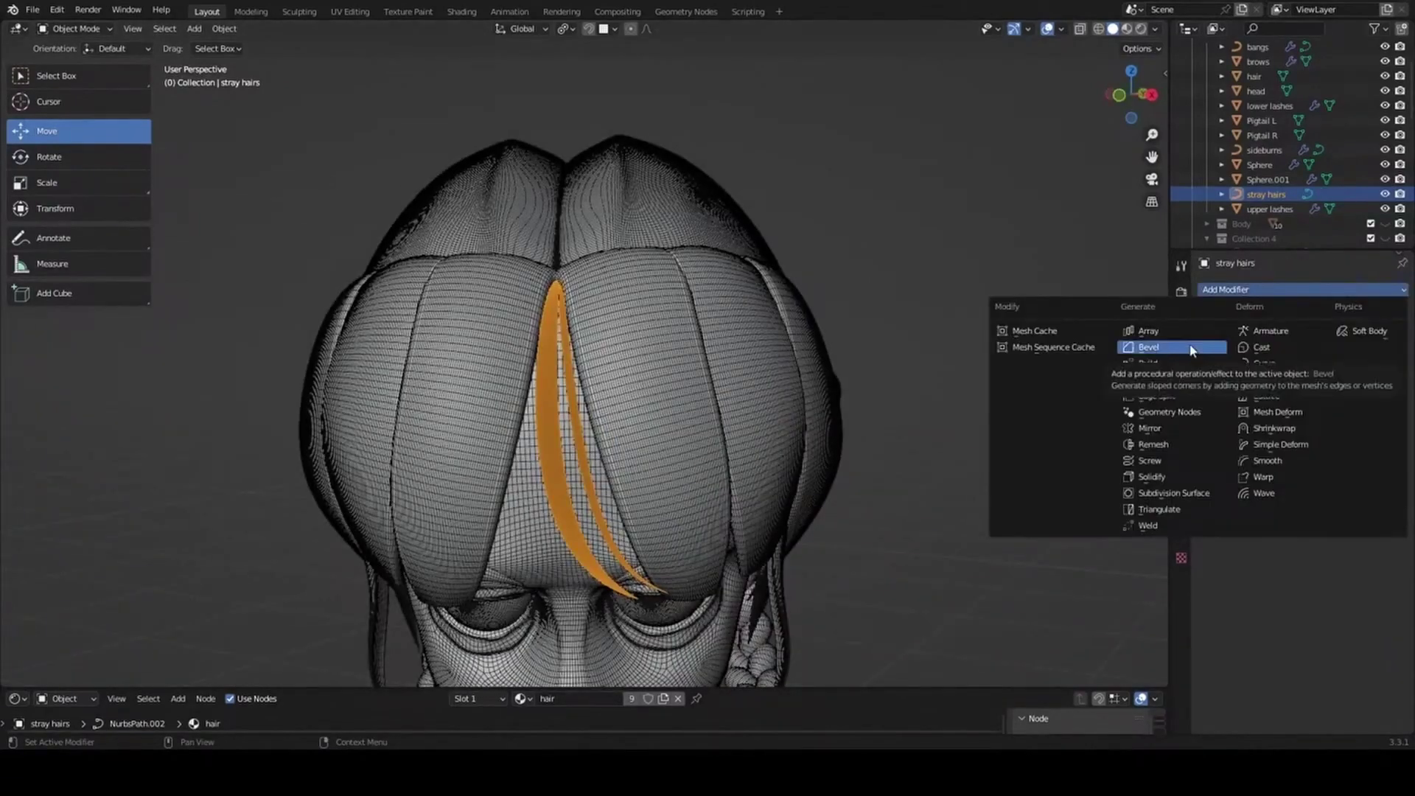
{"action": "left_click", "coordinate": [1154, 444]}
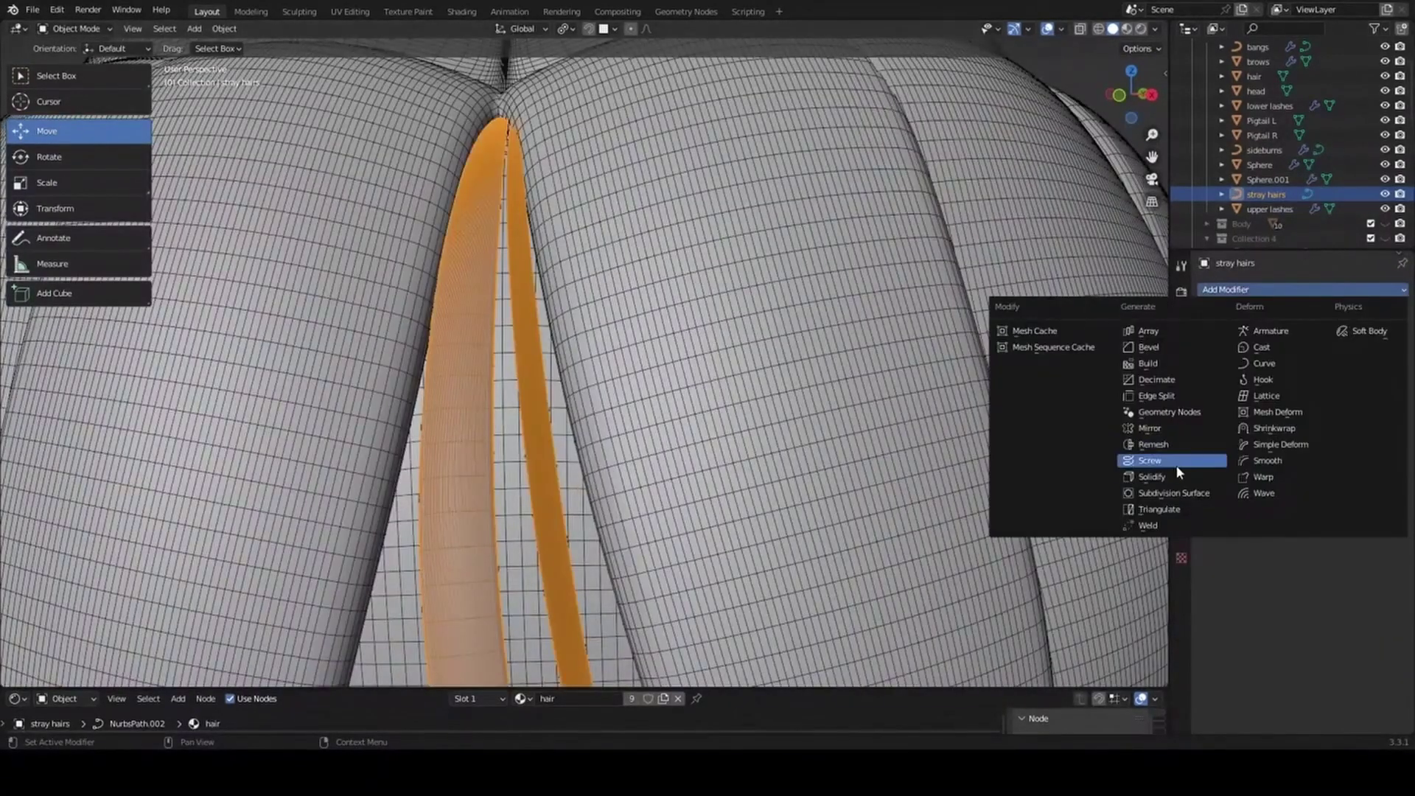
{"action": "right_click", "coordinate": [1266, 210]}
Convert the stray hairs curve to a mesh and scale its root vertices to 0.690 along Z with a proportional size of 0.088.
{"action": "left_click", "coordinate": [224, 28]}
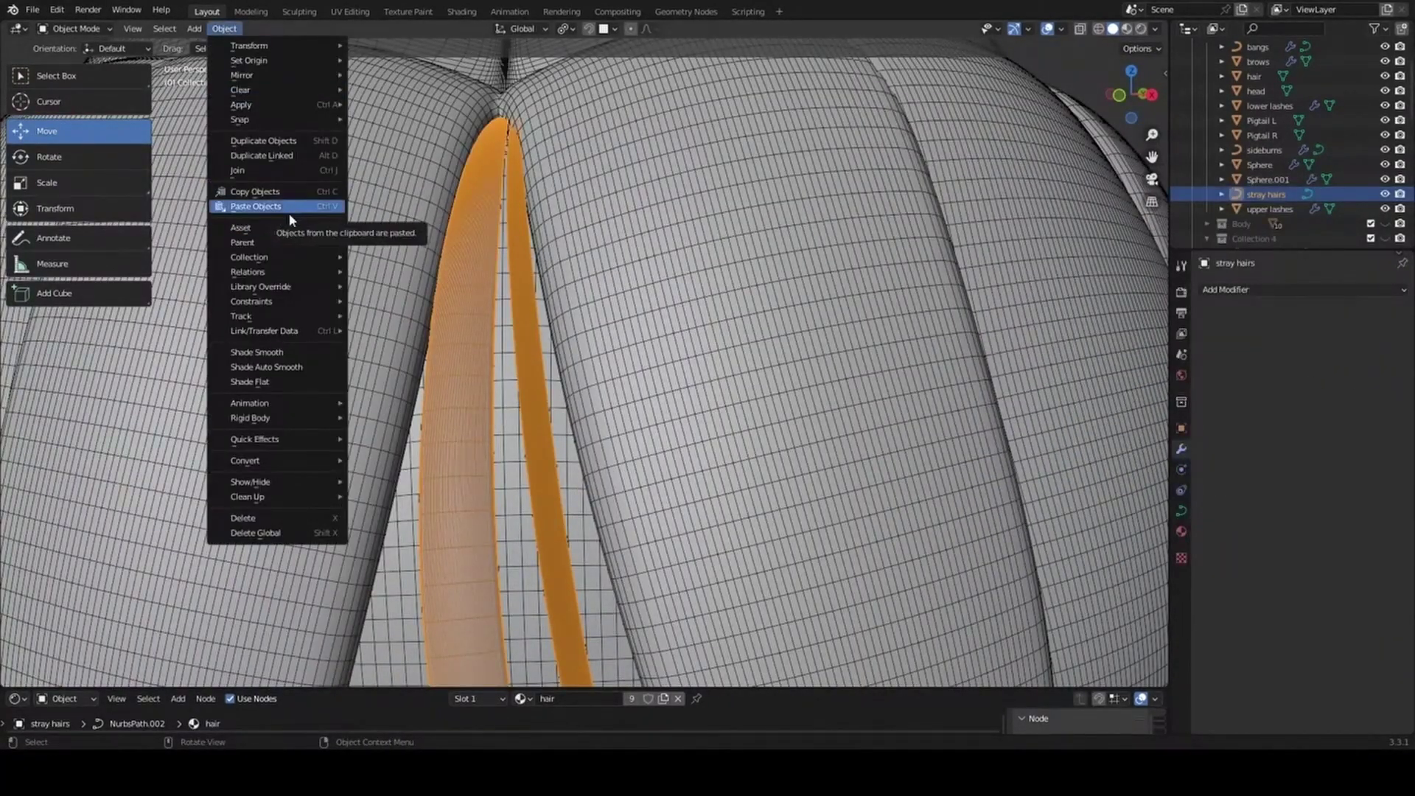
{"action": "left_click", "coordinate": [380, 462]}
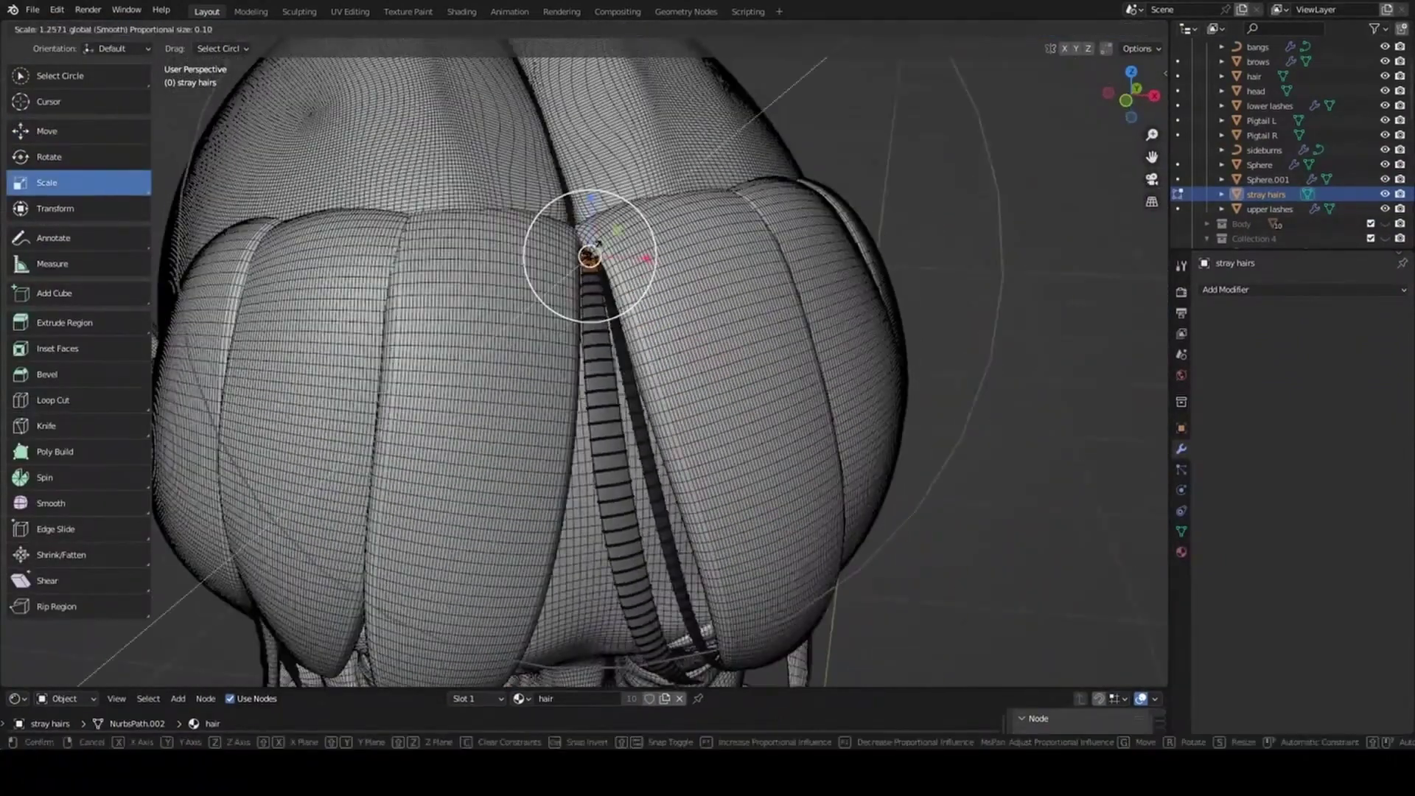
{"action": "key", "text": "Return"}
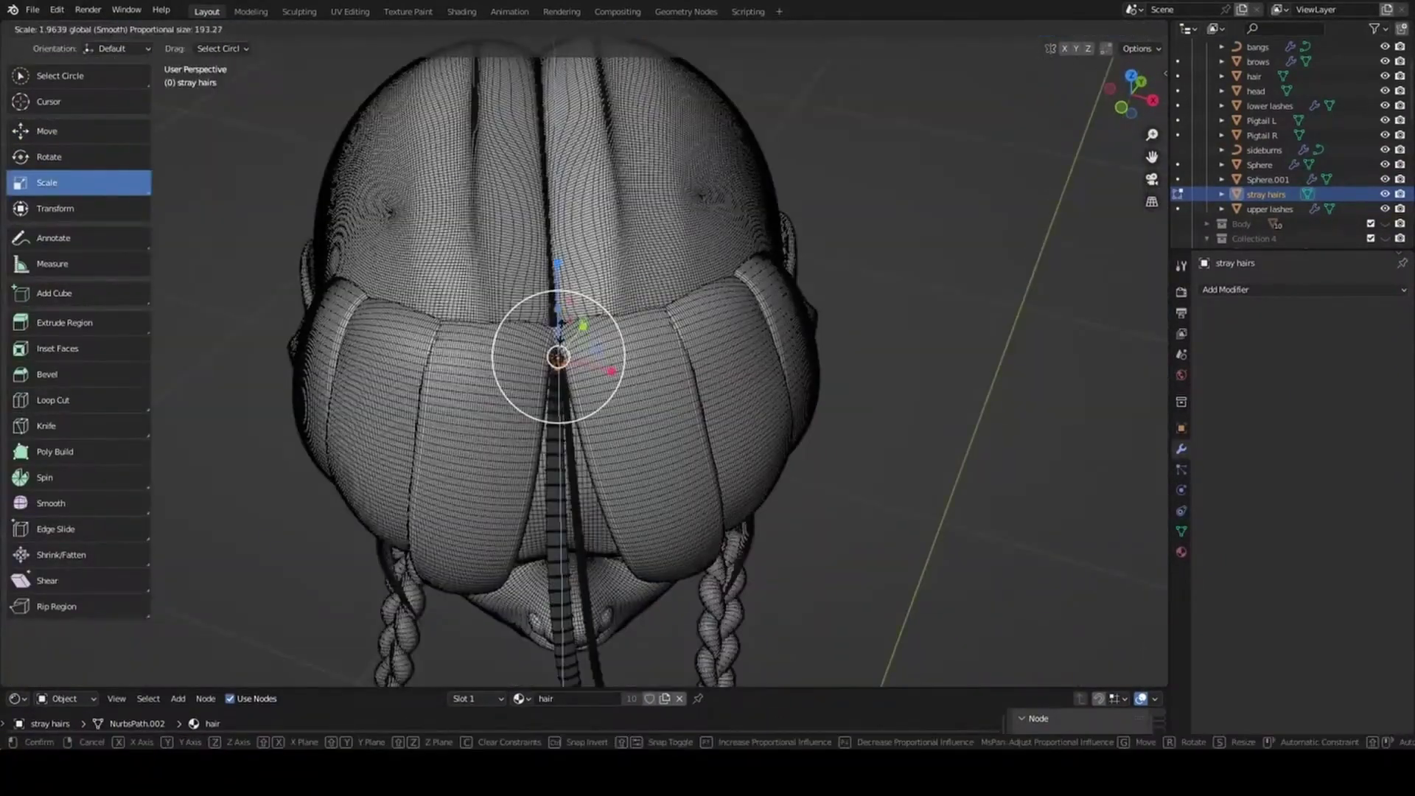
{"action": "key", "text": "Return"}
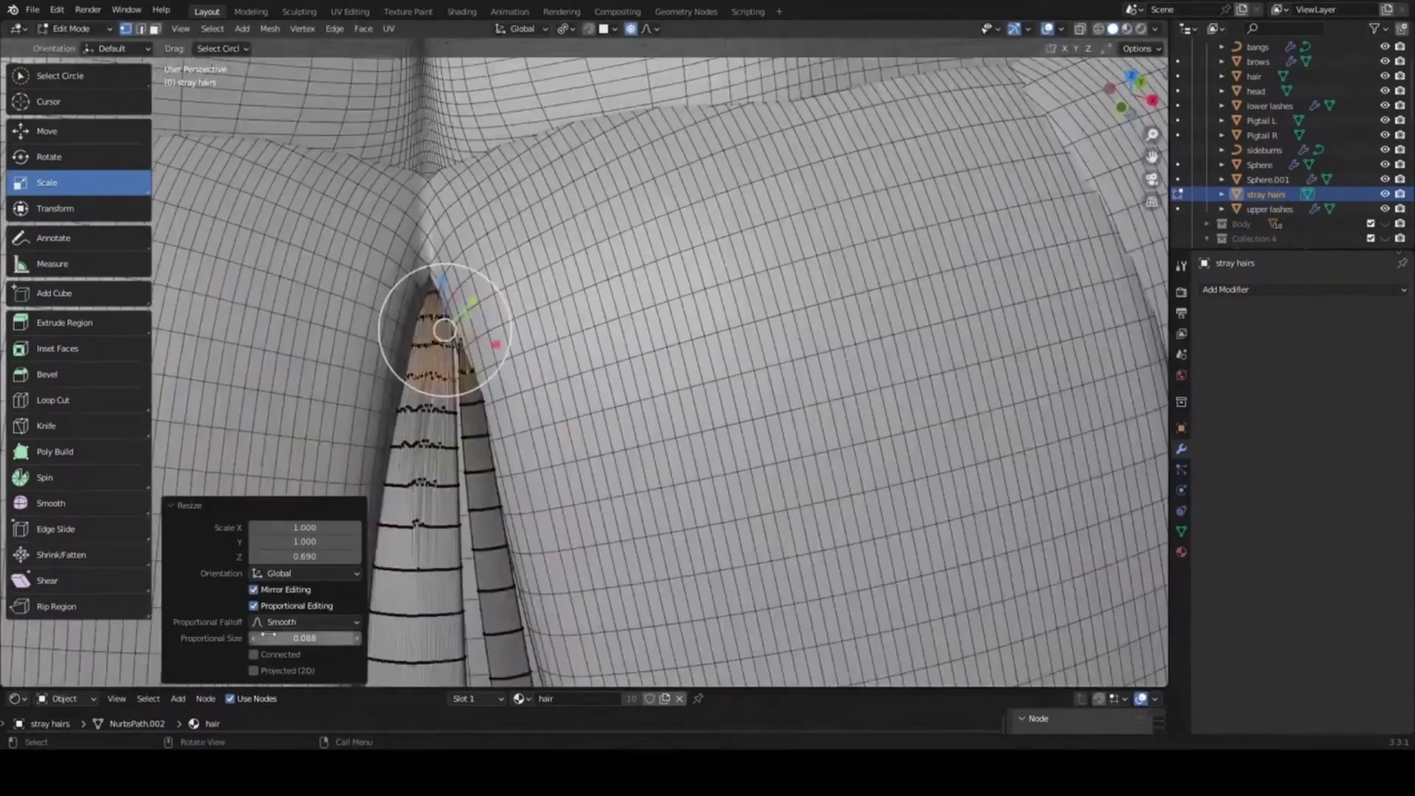
Scale the selected part of the stray hairs by about 2.43 with a proportional size of 0.09.
{"action": "left_click", "coordinate": [47, 130]}
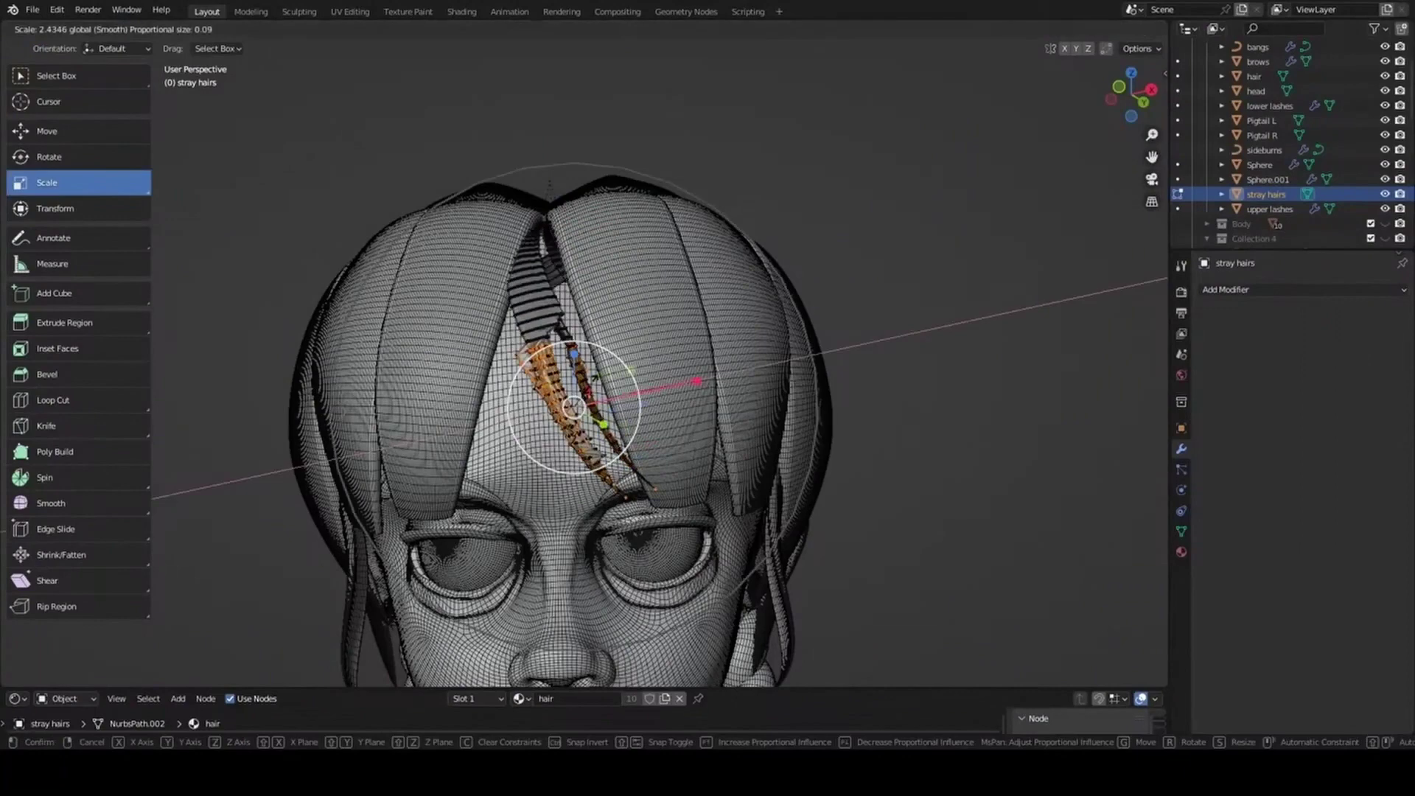
{"action": "key", "text": "Return"}
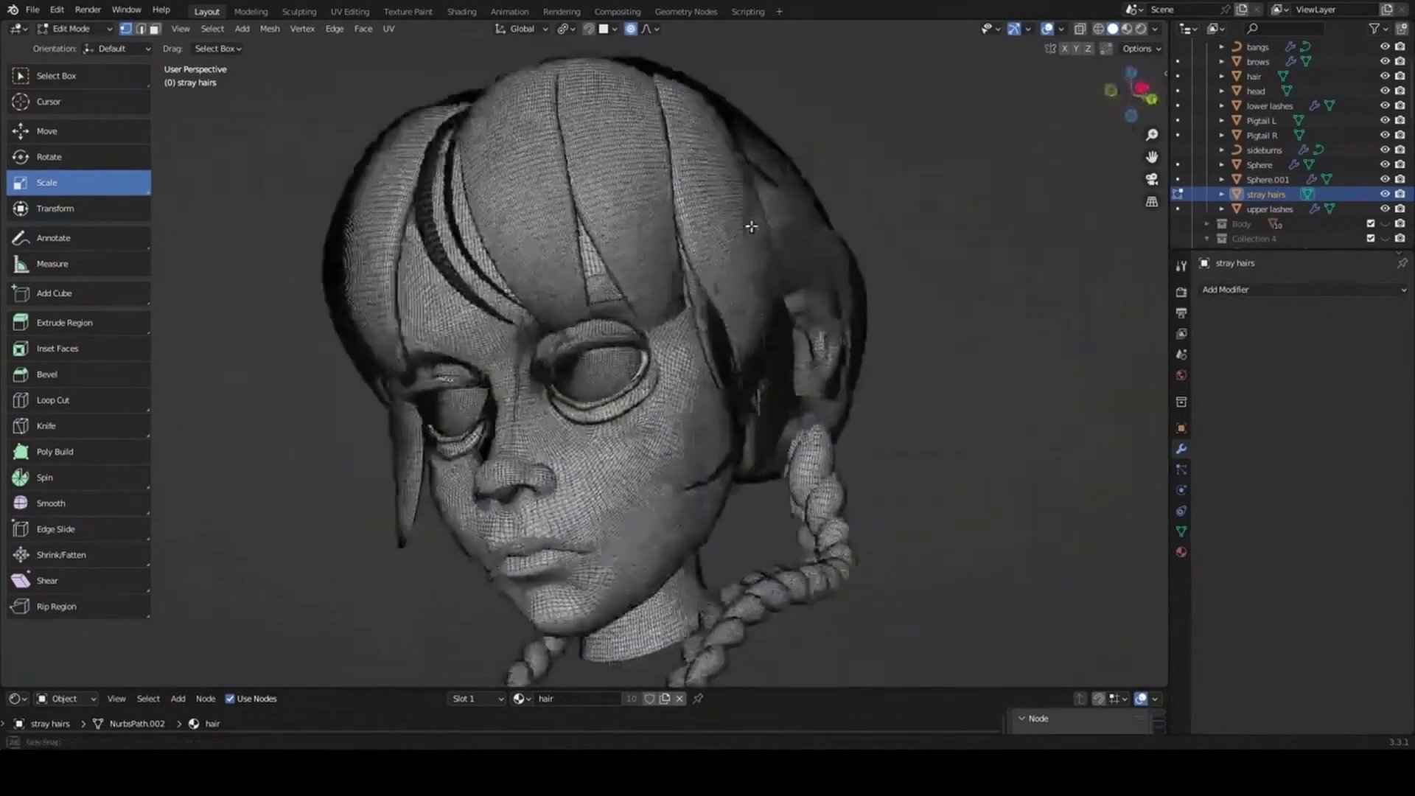
{"action": "right_click", "coordinate": [1269, 91]}
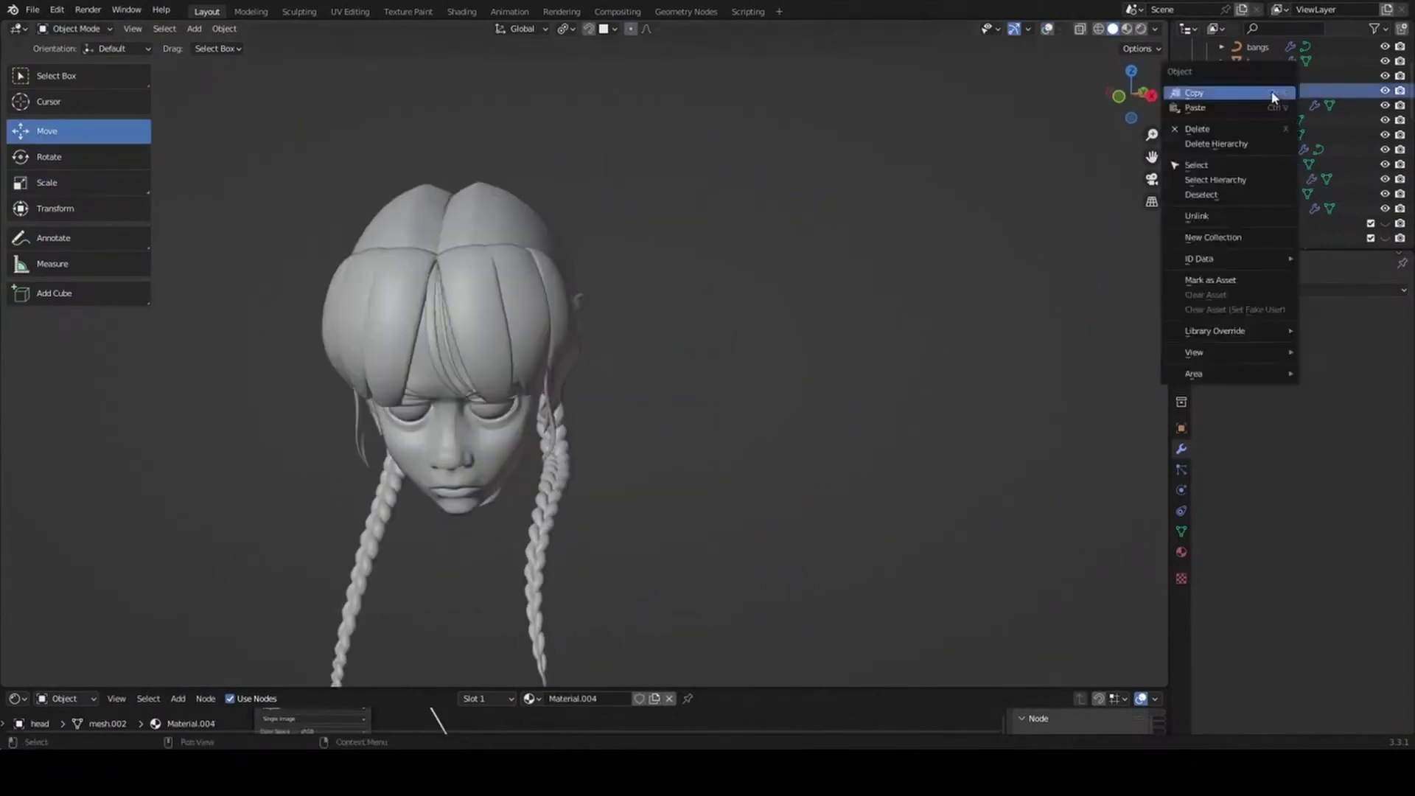
{"action": "left_click", "coordinate": [1272, 96]}
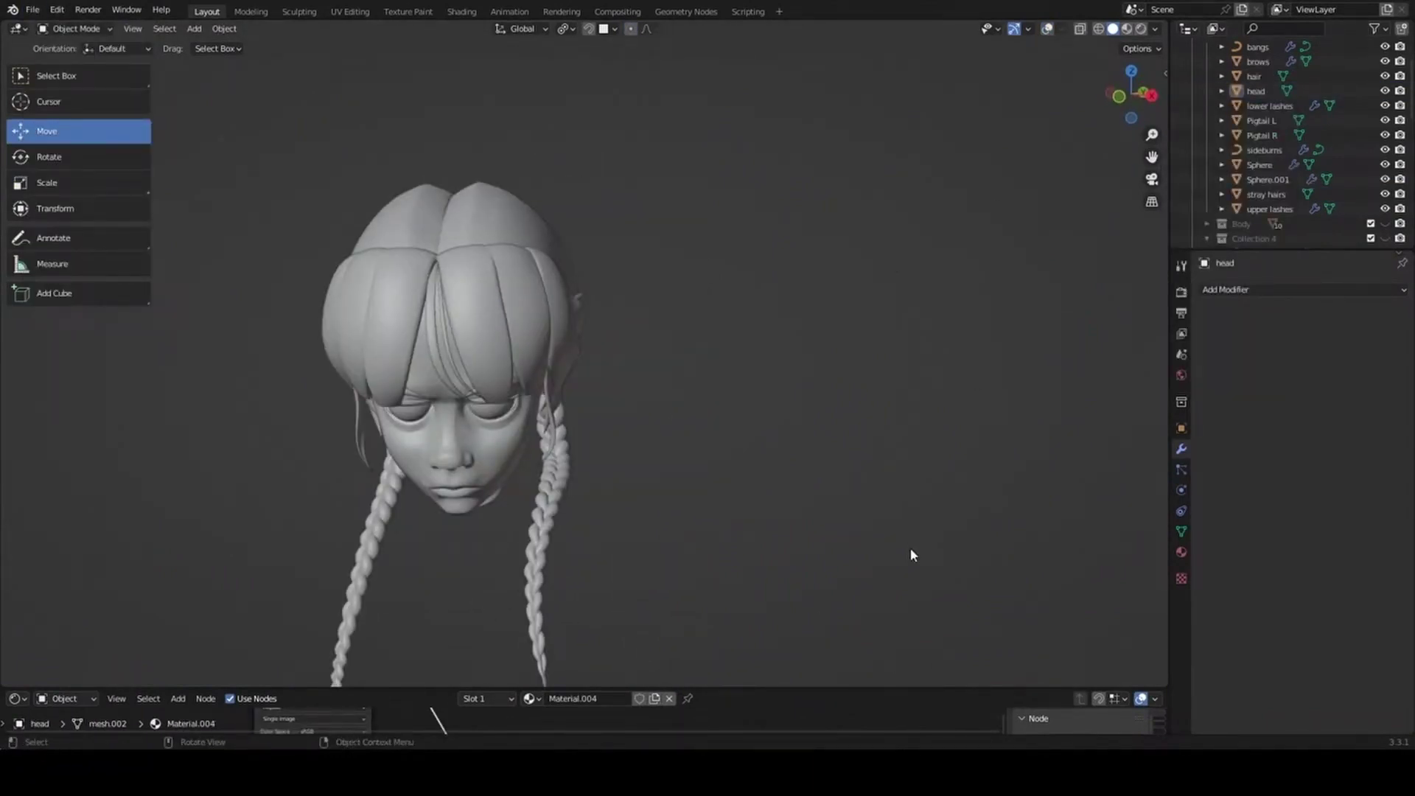
{"action": "middle_click_drag", "start_coordinate": [912, 555], "coordinate": [722, 416]}
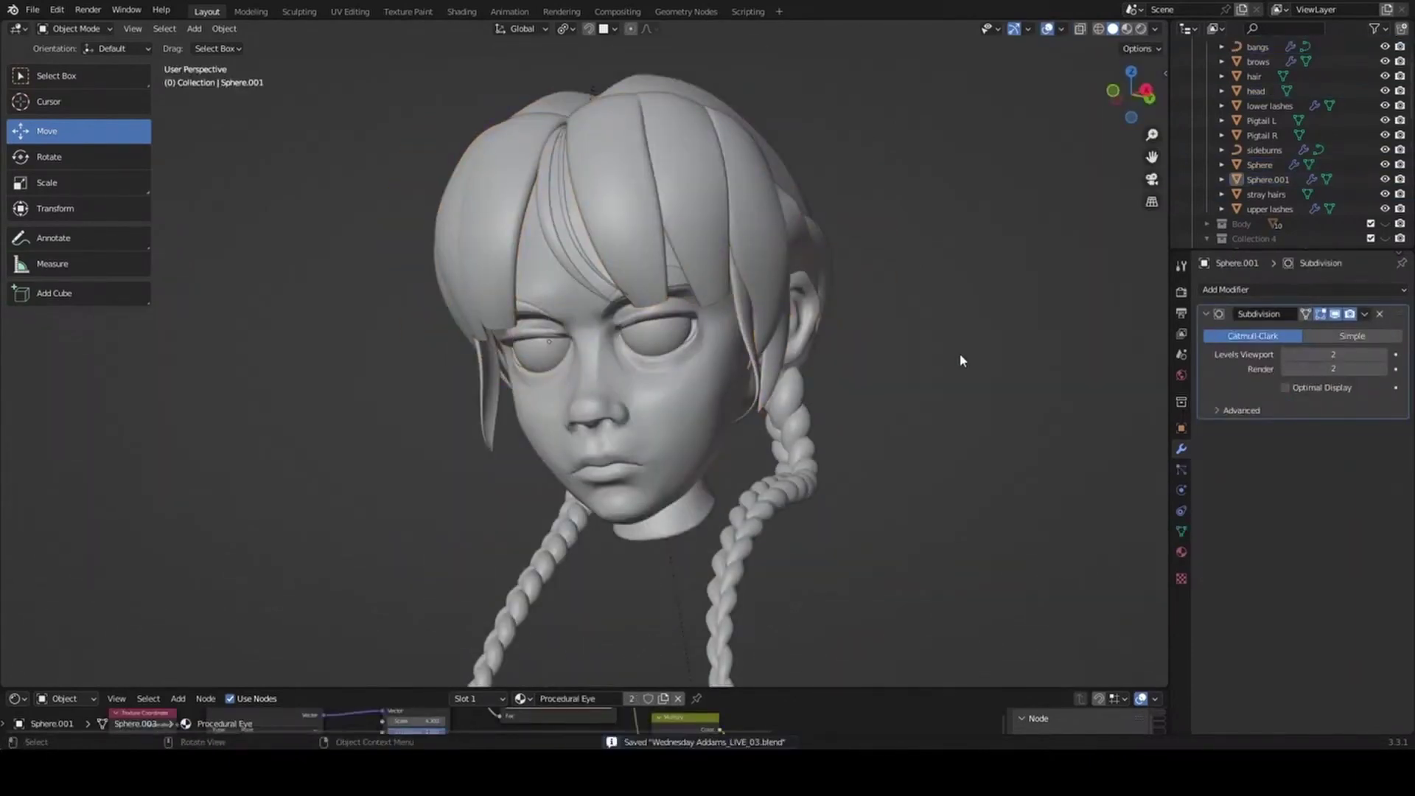
{"action": "left_click", "coordinate": [1064, 28]}
{"action": "left_click", "coordinate": [1364, 314]}
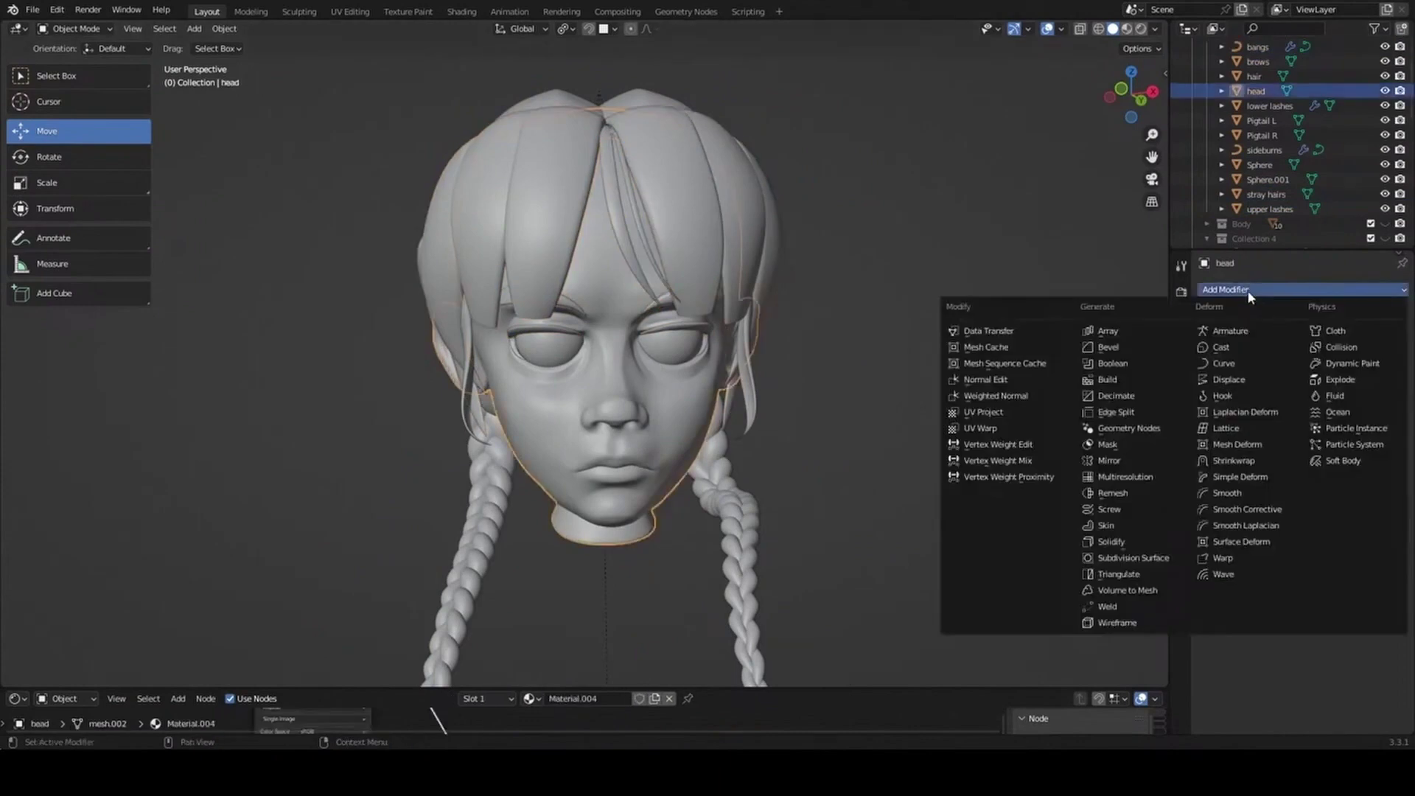
Stack Union Boolean modifiers on the head with hair as the first operand, and hide the other head parts.
{"action": "left_click", "coordinate": [1113, 365]}
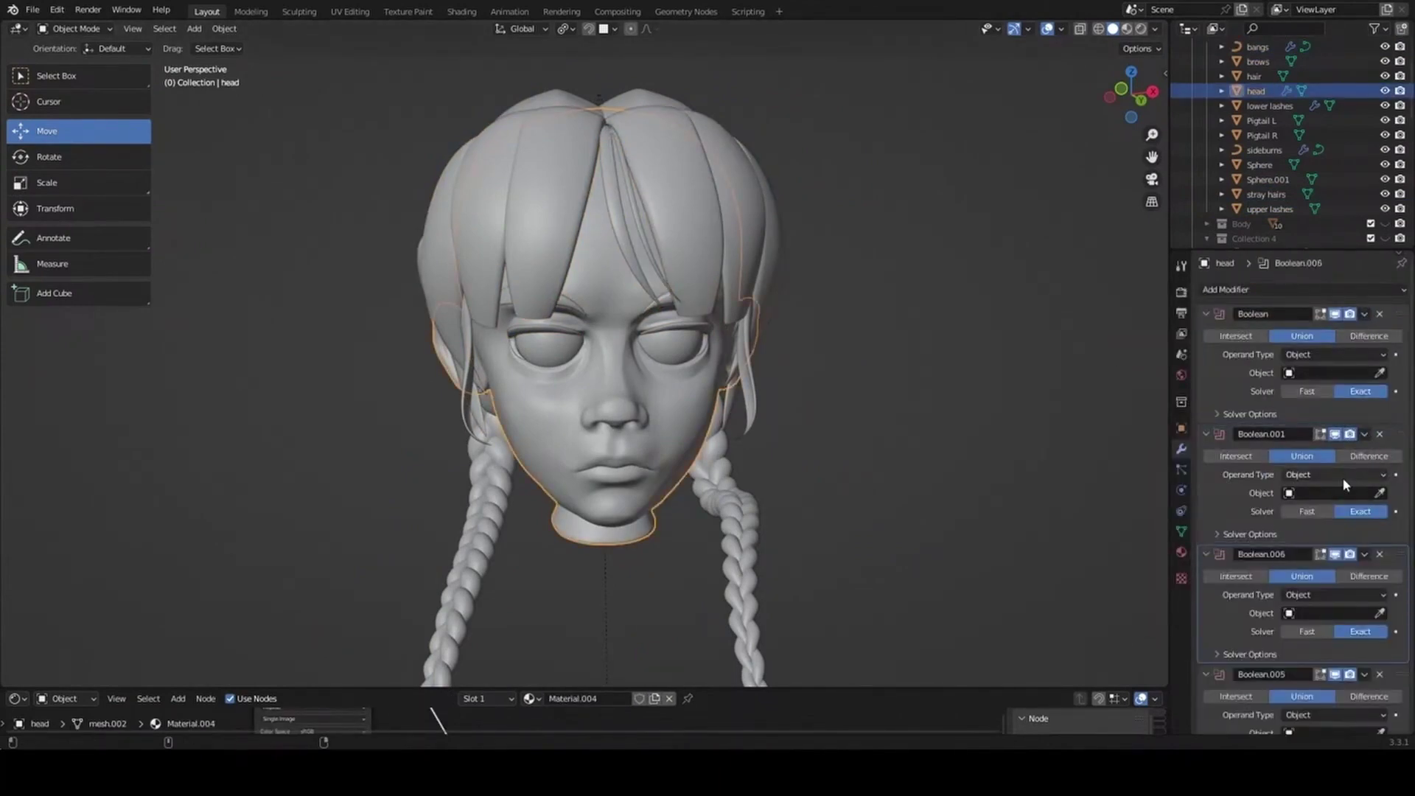
{"action": "left_click", "coordinate": [1384, 89], "text": "ctrl"}
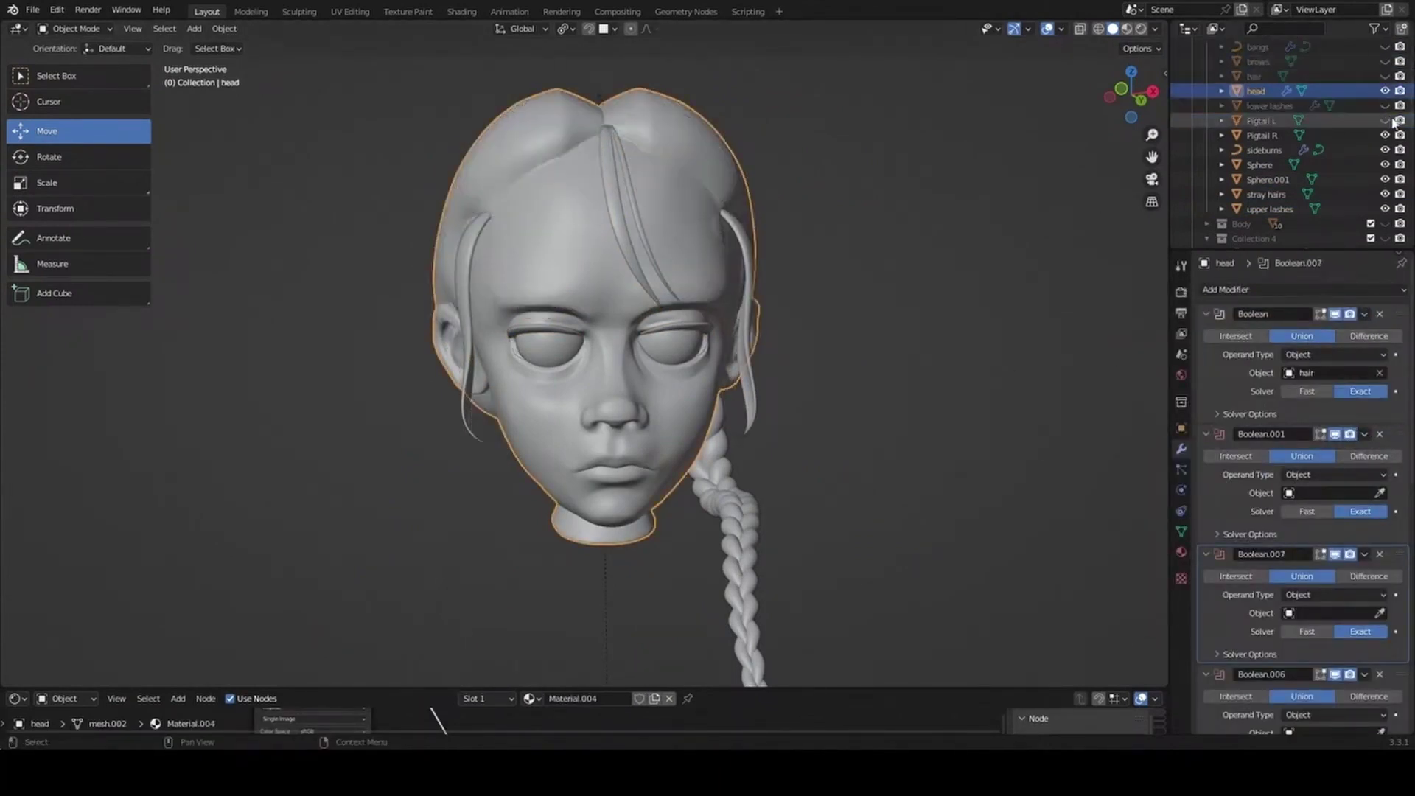
{"action": "middle_click_drag", "start_coordinate": [736, 412], "coordinate": [847, 442]}
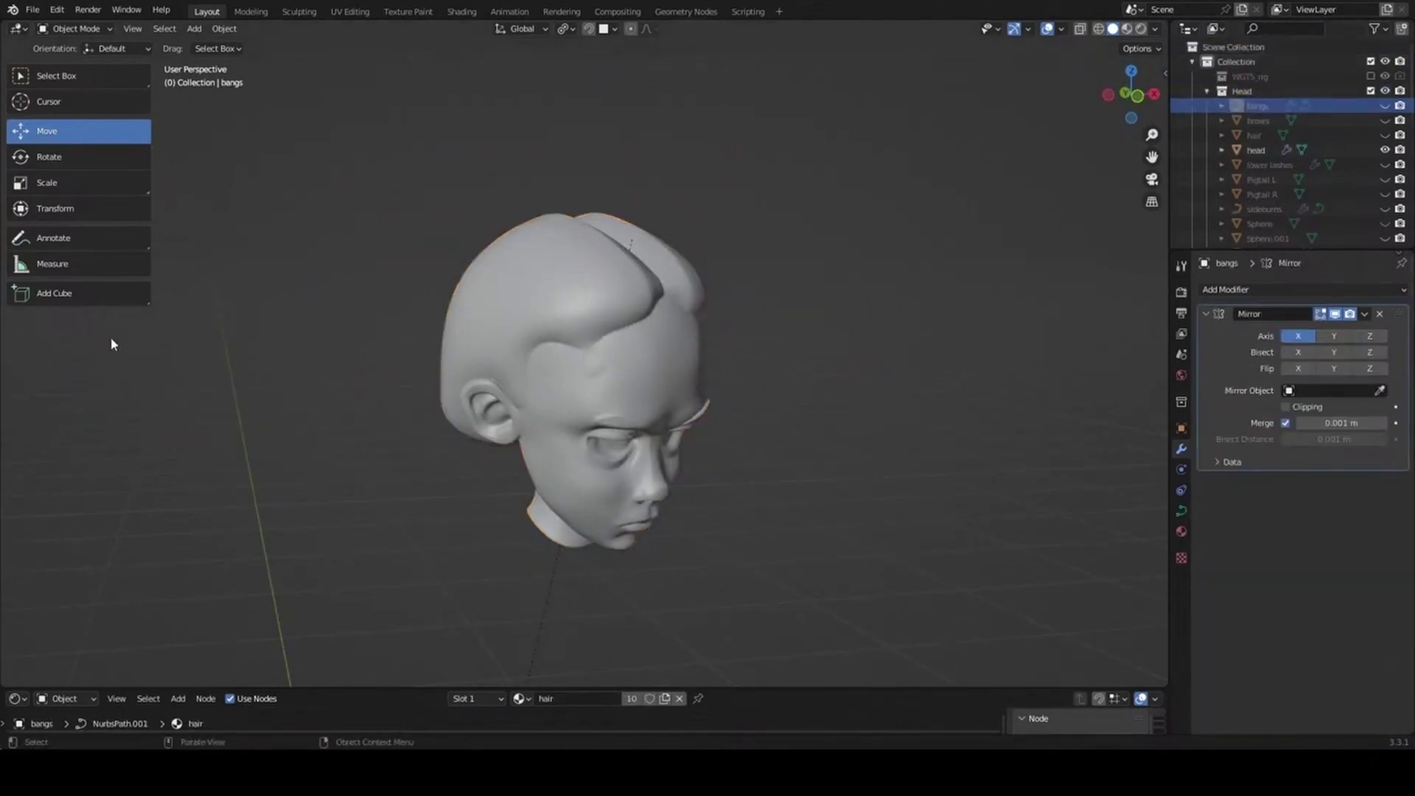
Convert the bangs curve to a mesh and assign the remaining head parts as operands in the head's Boolean modifiers.
{"action": "left_click", "coordinate": [224, 28]}
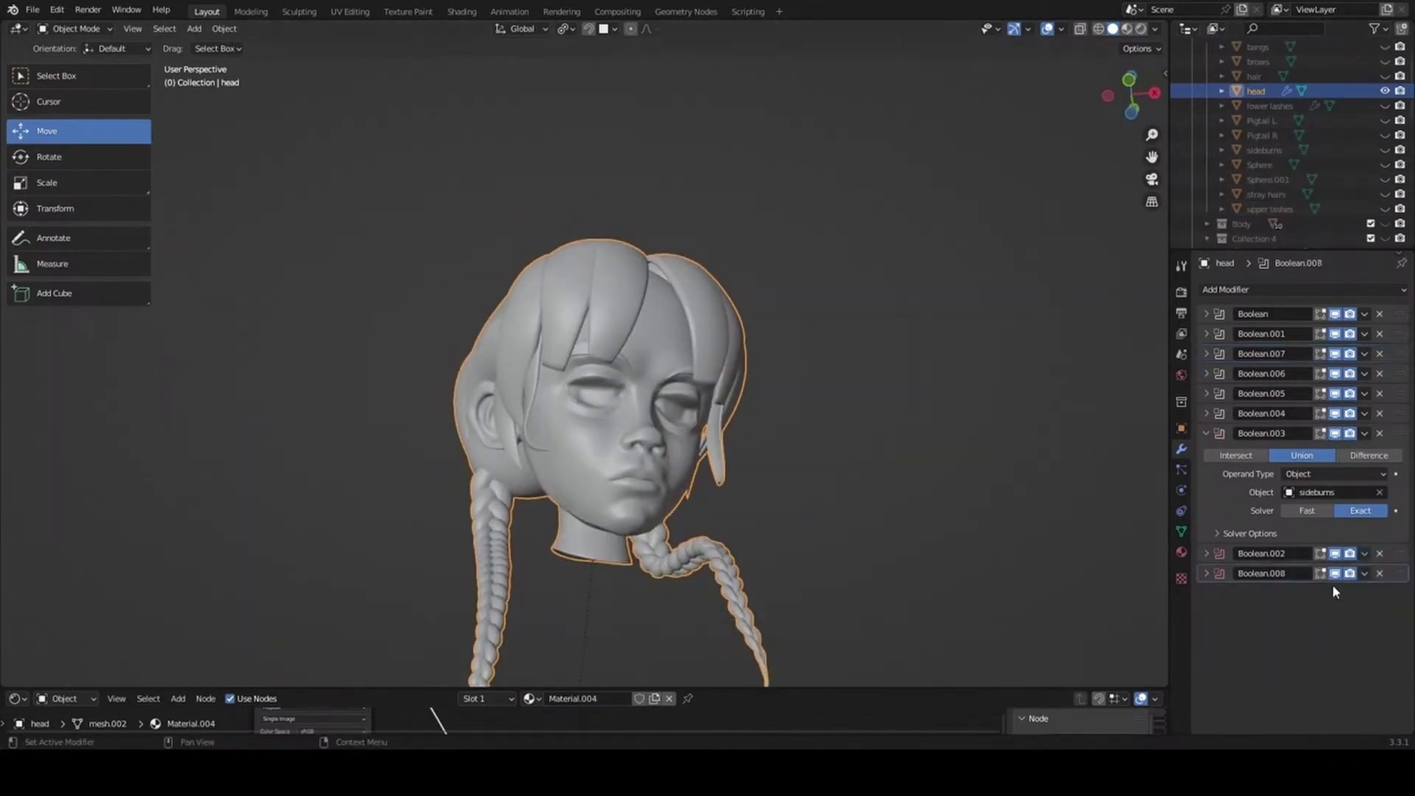
{"action": "right_click", "coordinate": [1333, 583]}
{"action": "left_click", "coordinate": [1338, 603]}
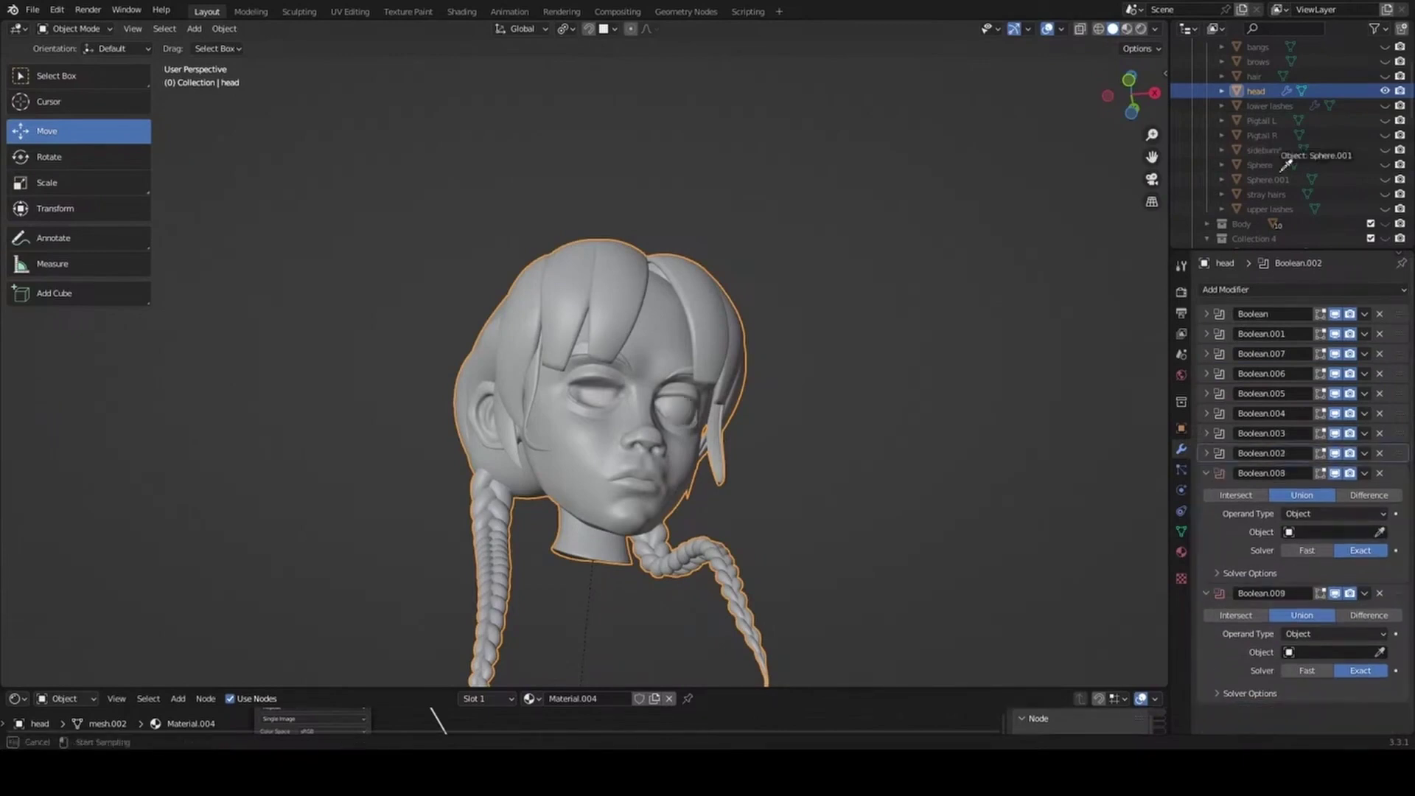
{"action": "key", "text": "Escape"}
{"action": "left_click", "coordinate": [1207, 473]}
{"action": "left_click", "coordinate": [1334, 552]}
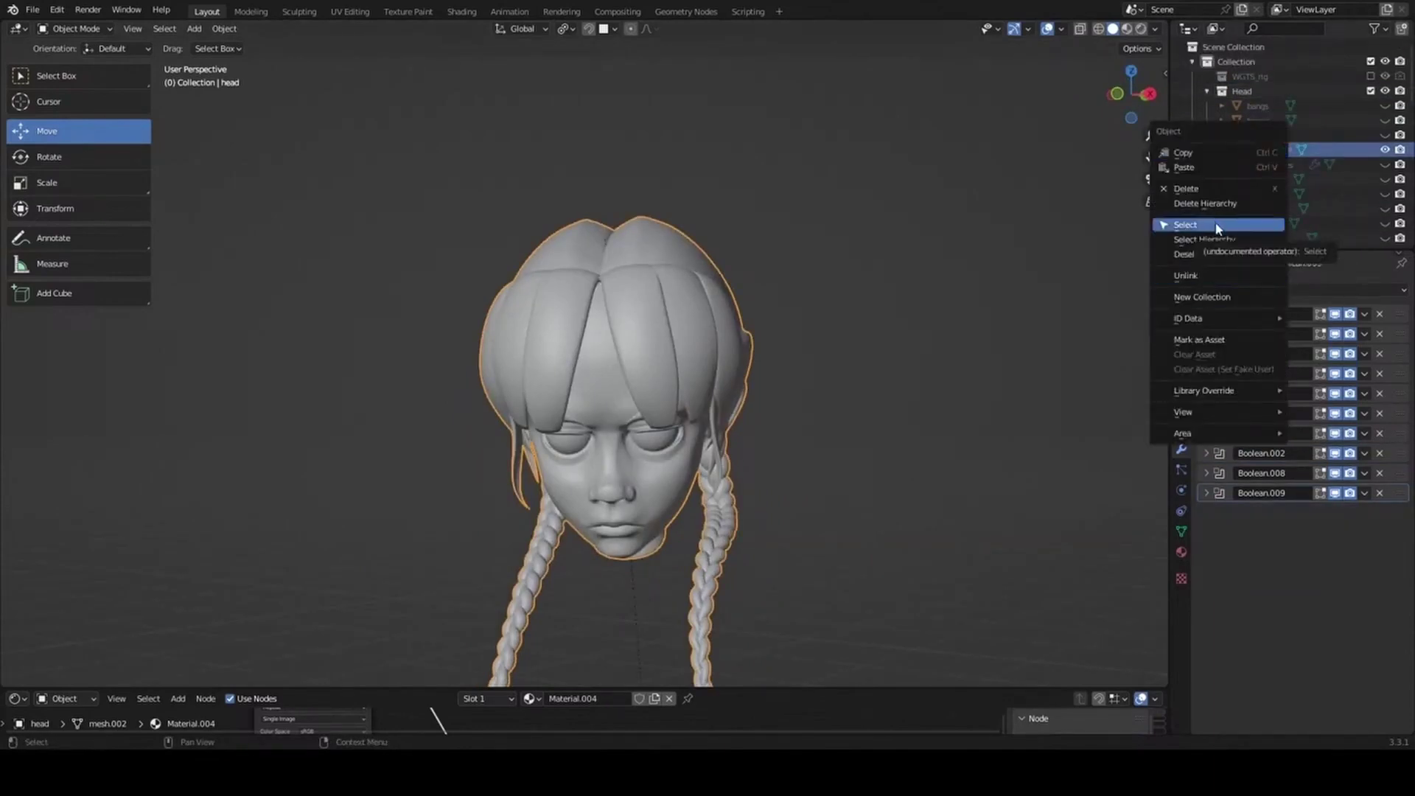
{"action": "left_click", "coordinate": [1217, 226]}
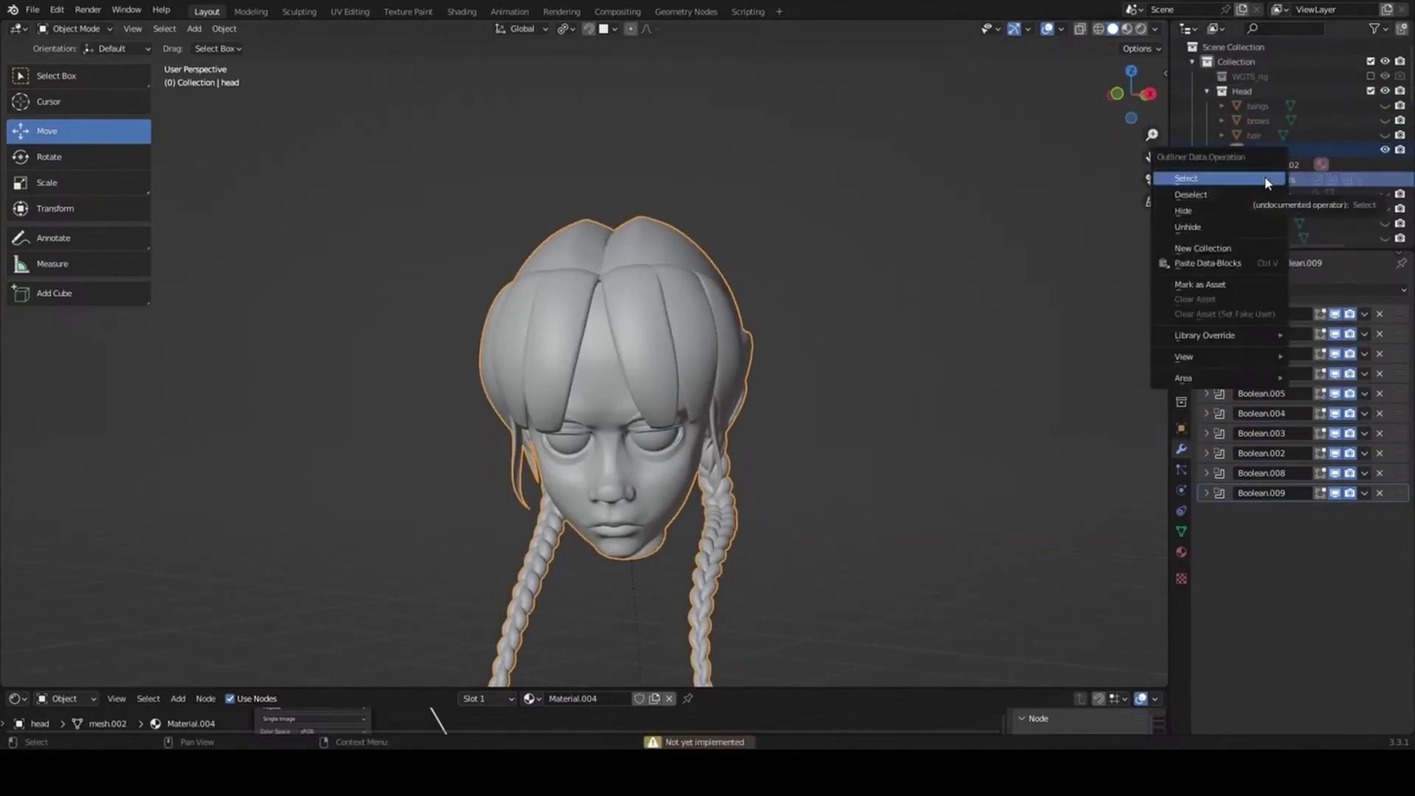
{"action": "left_click", "coordinate": [1269, 182]}
{"action": "key", "text": "Delete"}
{"action": "key", "text": "ctrl+z"}
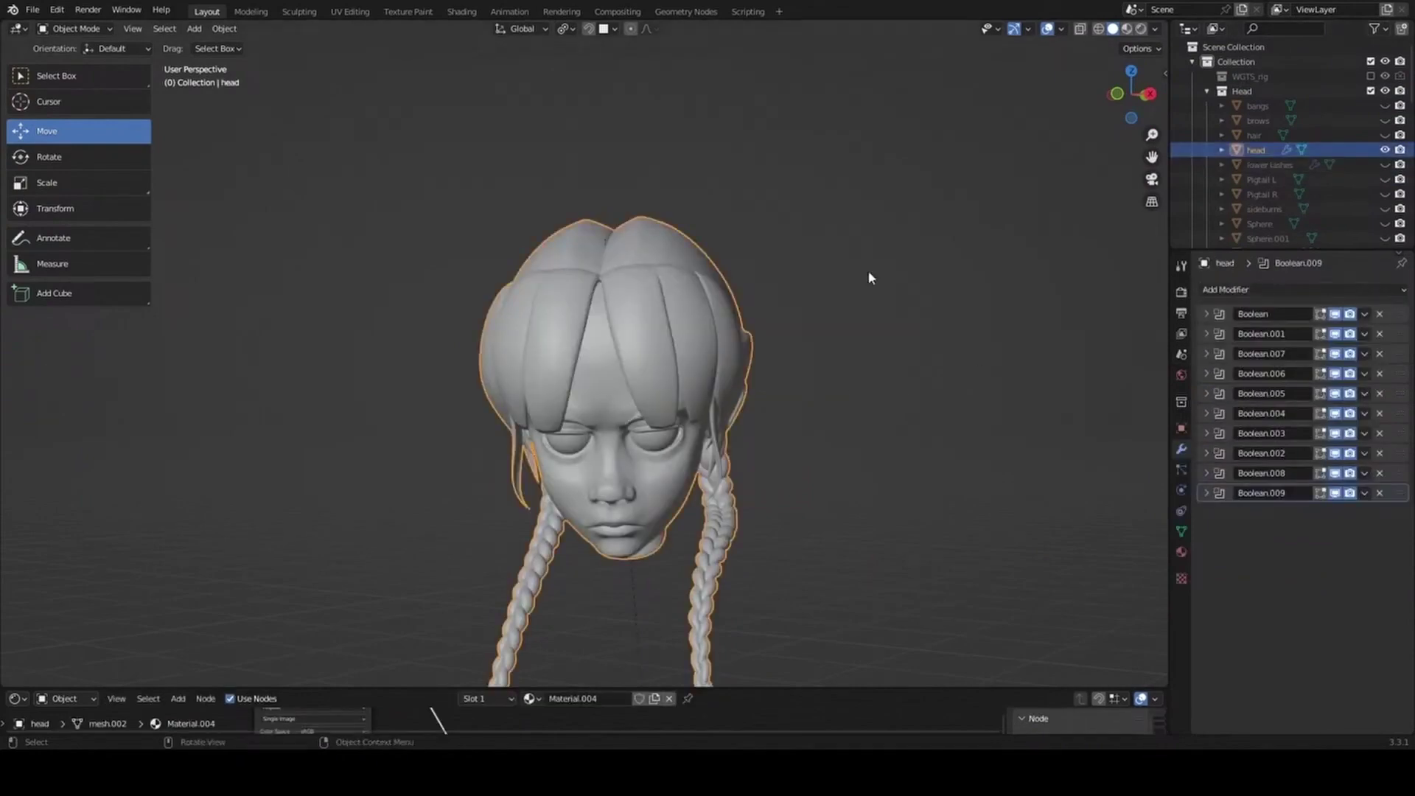
Select the neck region of the head mesh, duplicate it in place and separate the copy into its own object.
{"action": "middle_click_drag", "start_coordinate": [745, 417], "coordinate": [810, 412]}
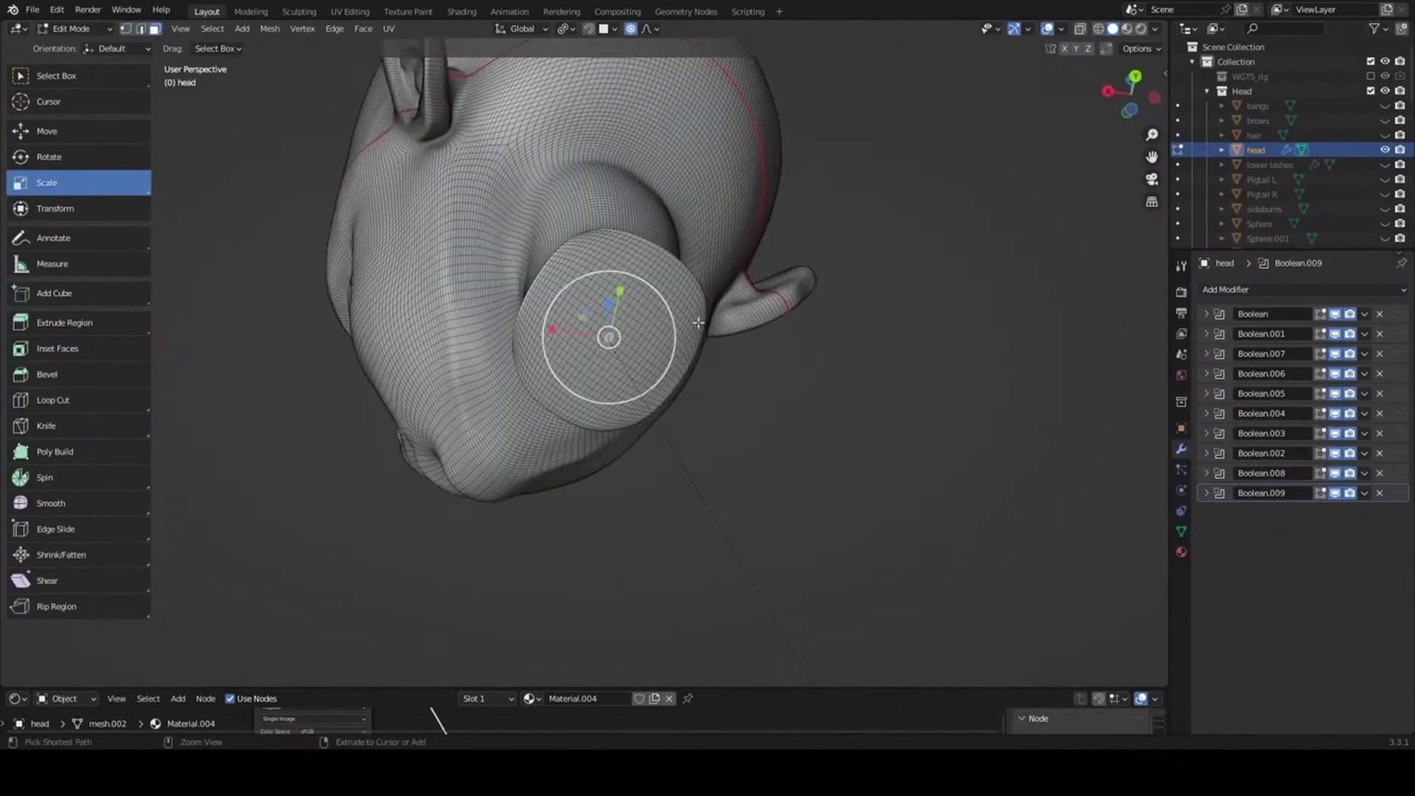
{"action": "key", "text": "l"}
{"action": "mouse_move", "coordinate": [698, 322]}
{"action": "middle_mouse_down"}
{"action": "mouse_move", "coordinate": [995, 417]}
{"action": "mouse_move", "coordinate": [847, 369]}
{"action": "middle_mouse_up"}
{"action": "left_click", "coordinate": [270, 28]}
{"action": "left_click", "coordinate": [296, 97]}
{"action": "right_click", "coordinate": [295, 96]}
{"action": "left_click", "coordinate": [270, 28]}
{"action": "mouse_move", "coordinate": [297, 285]}
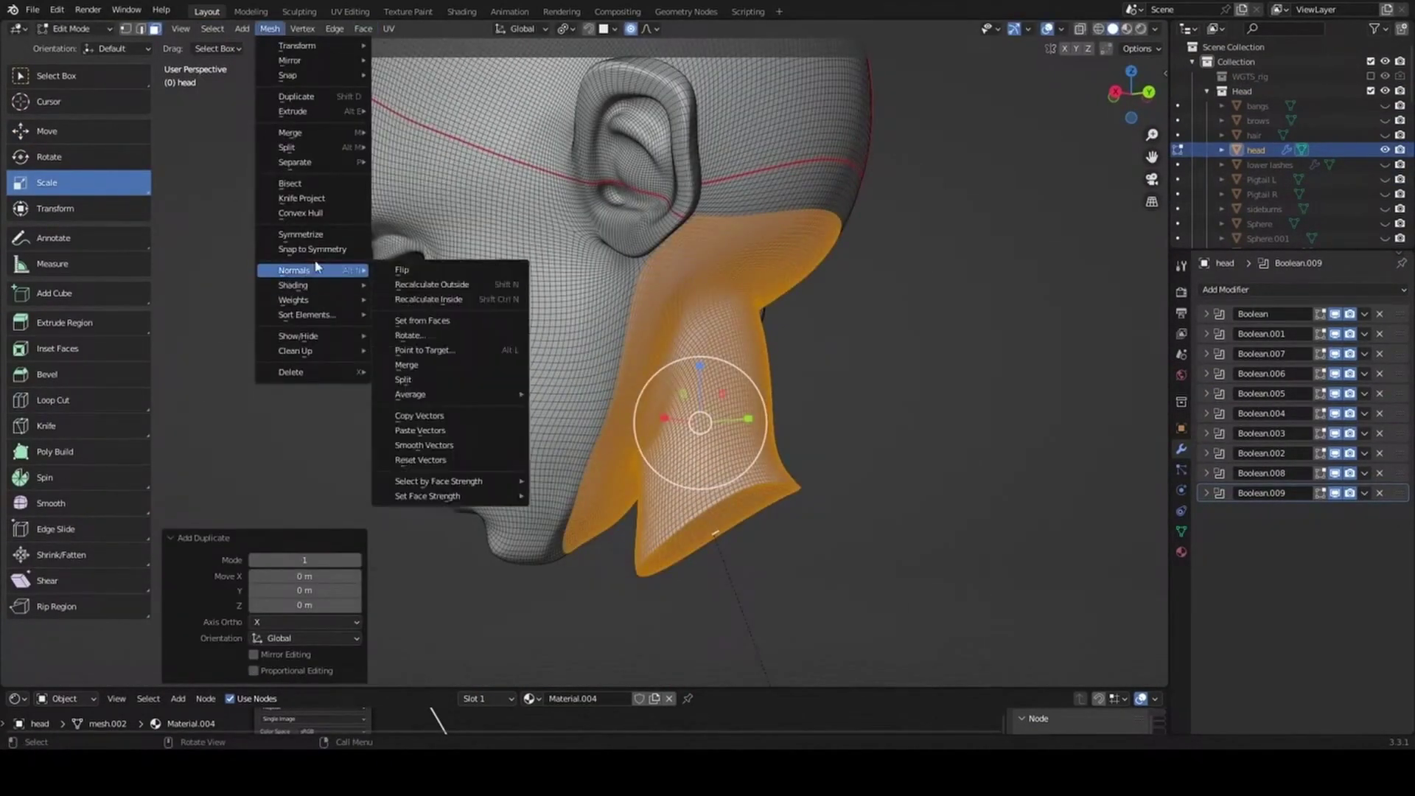
{"action": "left_click", "coordinate": [411, 162]}
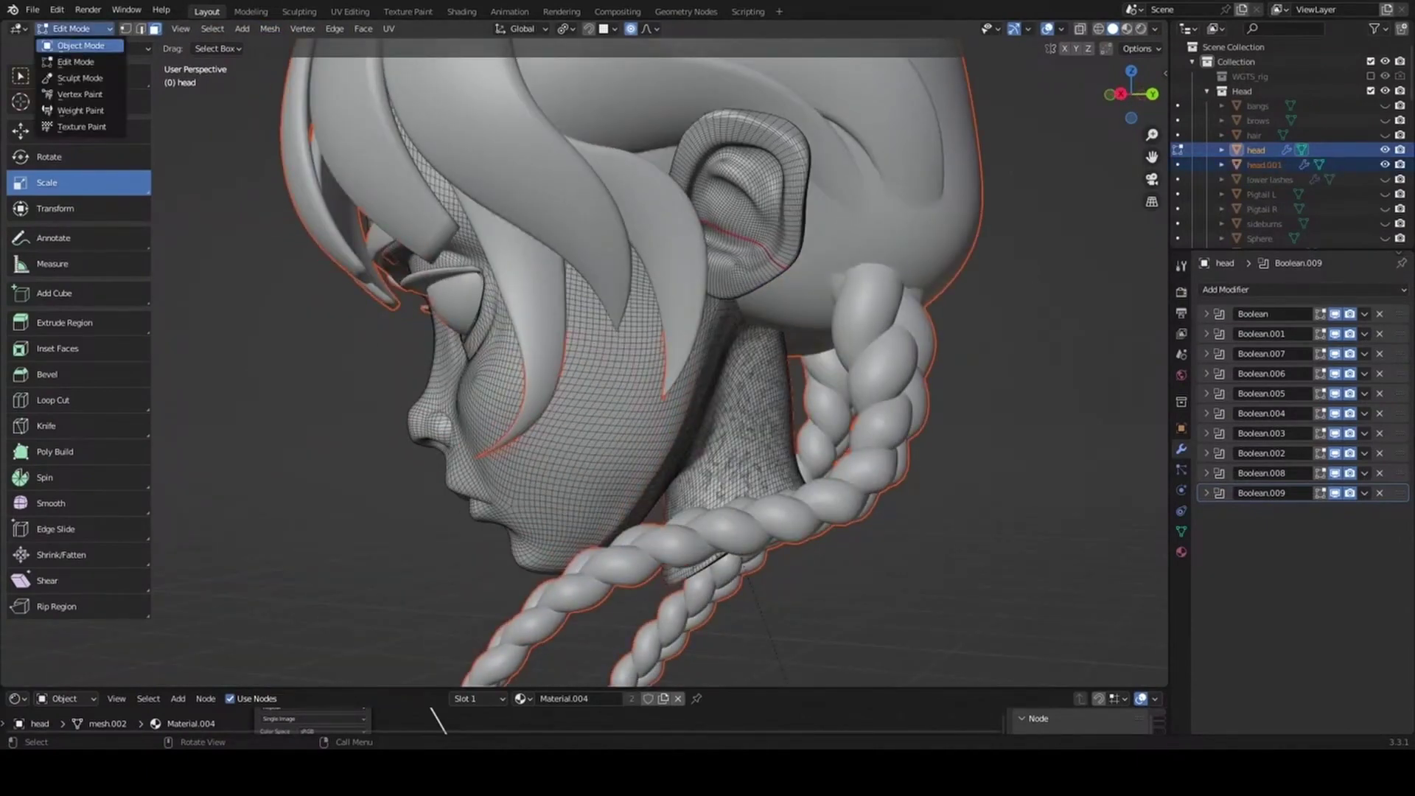
Return to Object Mode and remove the inherited Boolean modifiers from the separated neck piece, head.001.
{"action": "left_click", "coordinate": [81, 45]}
{"action": "left_click", "coordinate": [1264, 164]}
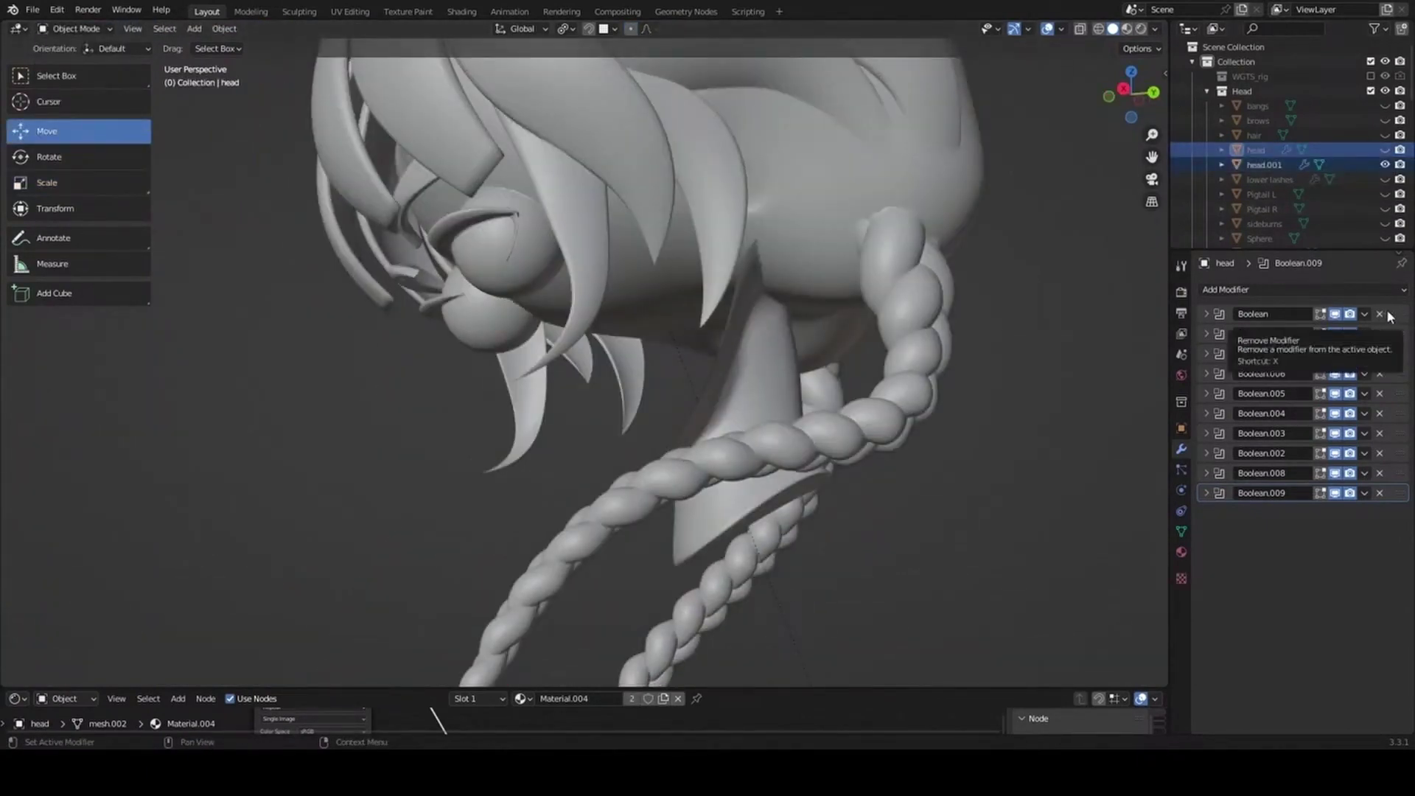
{"action": "right_click", "coordinate": [1303, 165]}
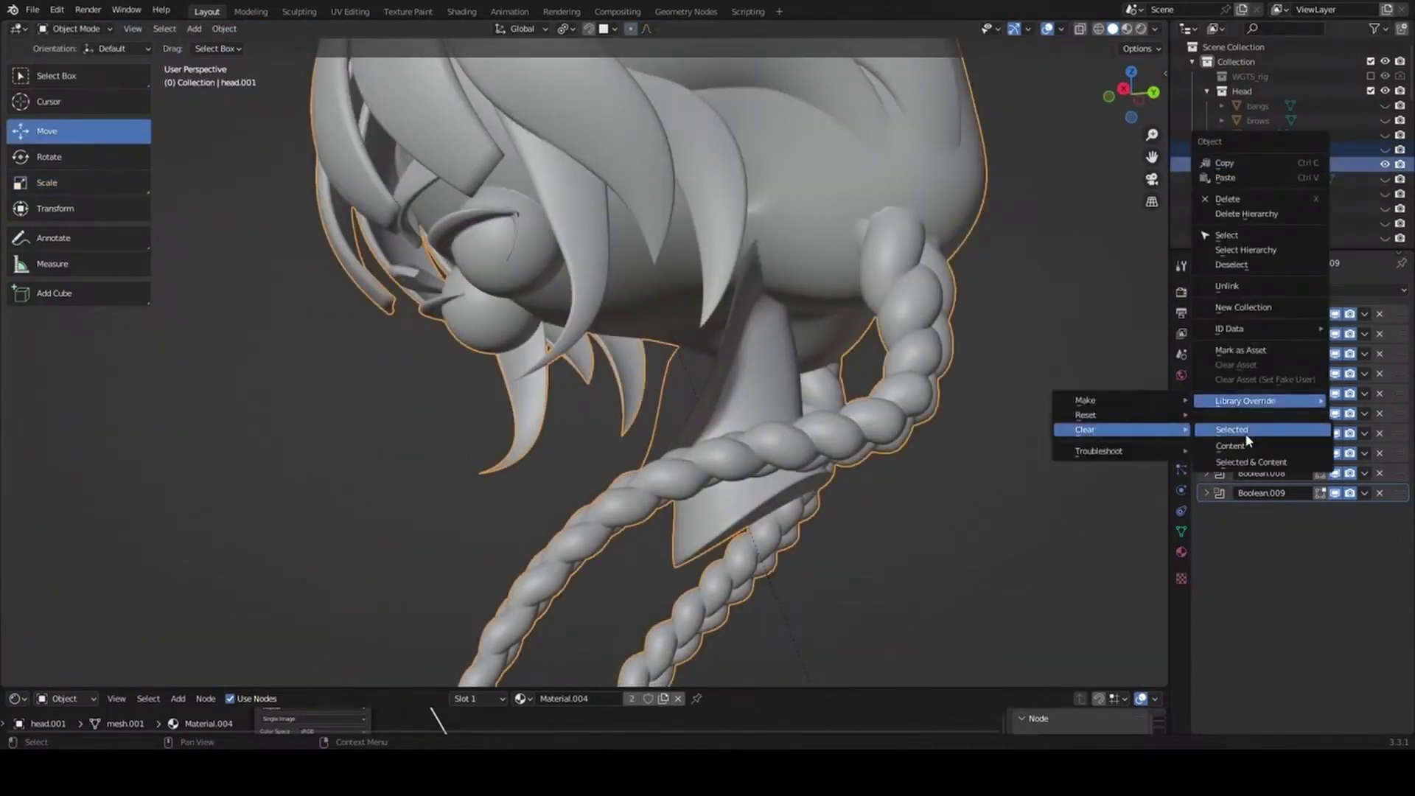
{"action": "left_click", "coordinate": [1253, 447]}
{"action": "left_click", "coordinate": [1379, 314]}
{"action": "left_click", "coordinate": [1379, 314]}
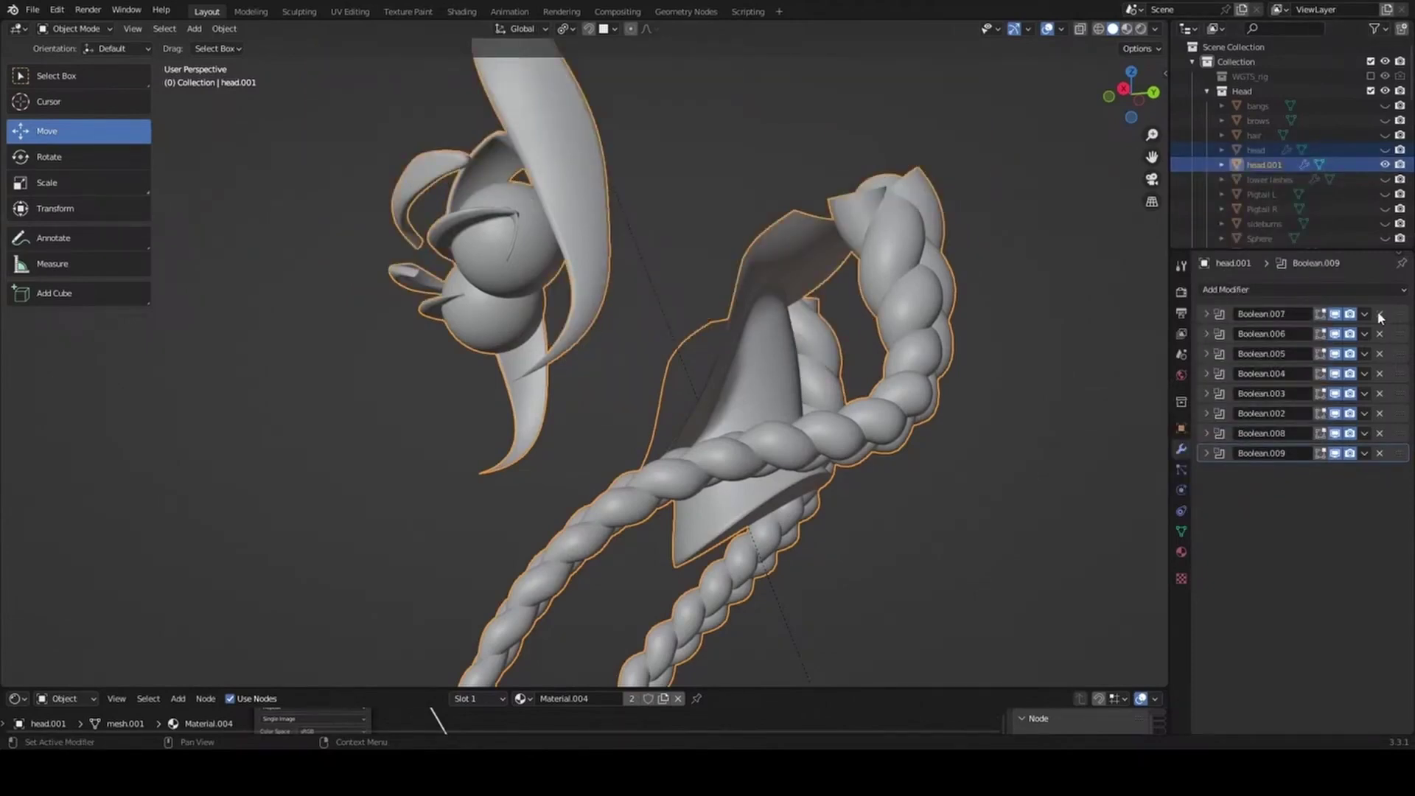
{"action": "left_click", "coordinate": [1380, 314]}
{"action": "left_click", "coordinate": [1381, 315]}
{"action": "left_click", "coordinate": [1380, 314]}
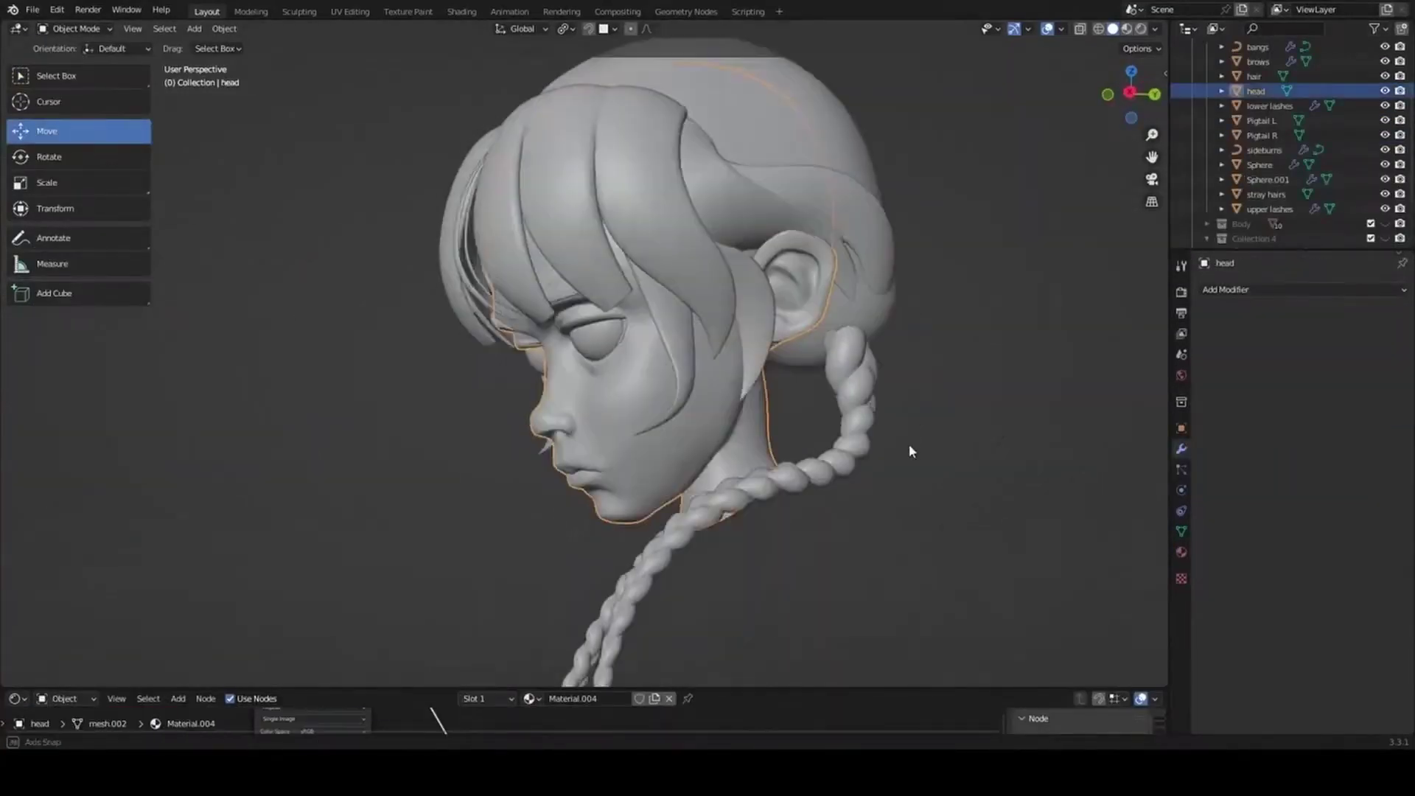
Convert the bangs and sideburns curves to meshes.
{"action": "mouse_move", "coordinate": [909, 444]}
{"action": "middle_mouse_down"}
{"action": "mouse_move", "coordinate": [1032, 438]}
{"action": "mouse_move", "coordinate": [983, 452]}
{"action": "mouse_move", "coordinate": [695, 445]}
{"action": "middle_mouse_up"}
{"action": "left_click", "coordinate": [694, 442]}
{"action": "left_click", "coordinate": [165, 28]}
{"action": "left_click", "coordinate": [177, 45]}
{"action": "left_click", "coordinate": [648, 420]}
Duplicate the head in place as head_Cutter and hide every object in the Head collection except the original head.
{"action": "left_click", "coordinate": [224, 28]}
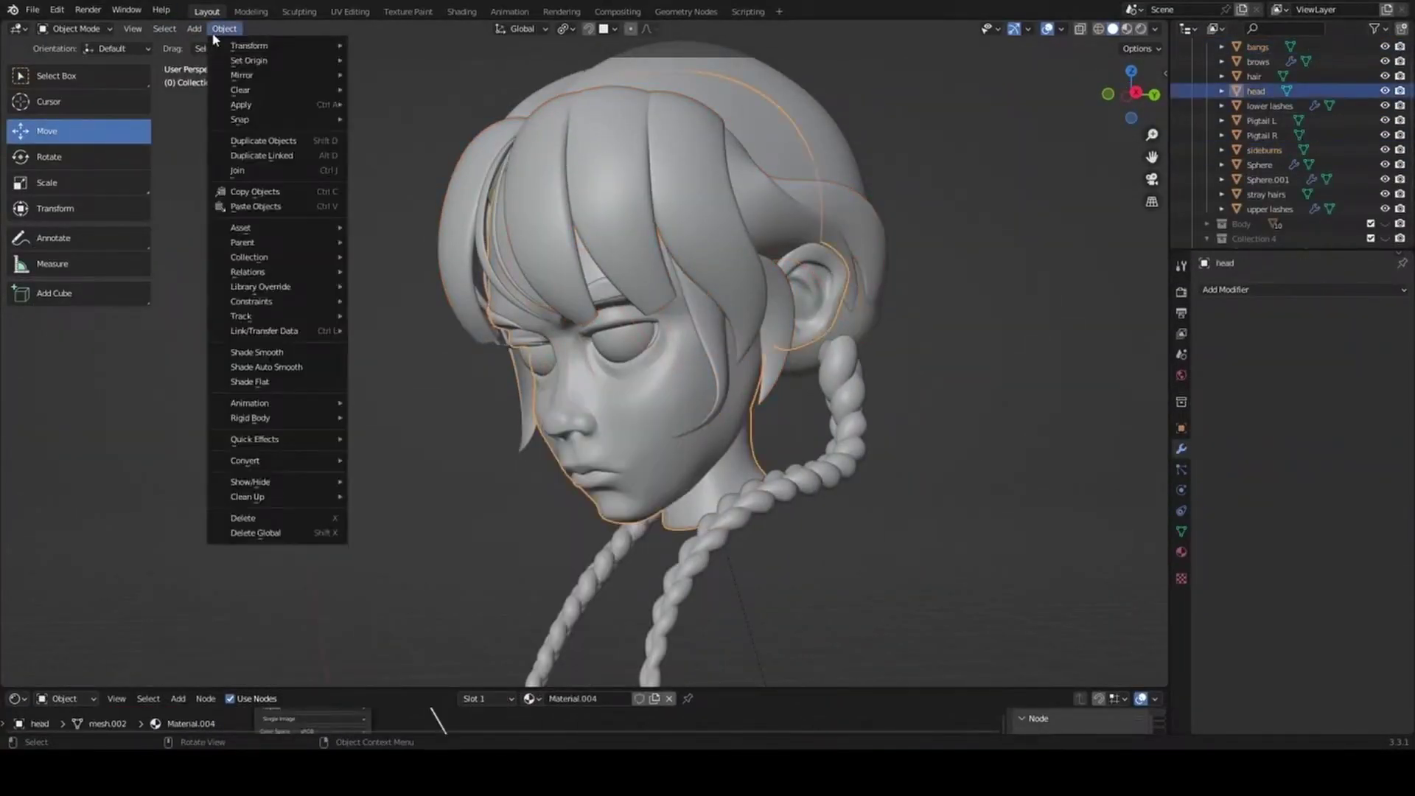
{"action": "left_click", "coordinate": [268, 142]}
{"action": "key", "text": "Escape"}
{"action": "double_click", "coordinate": [1264, 136]}
{"action": "type", "text": "head_Cutter"}
{"action": "key", "text": "Return"}
{"action": "left_click", "coordinate": [1385, 121], "text": "ctrl"}
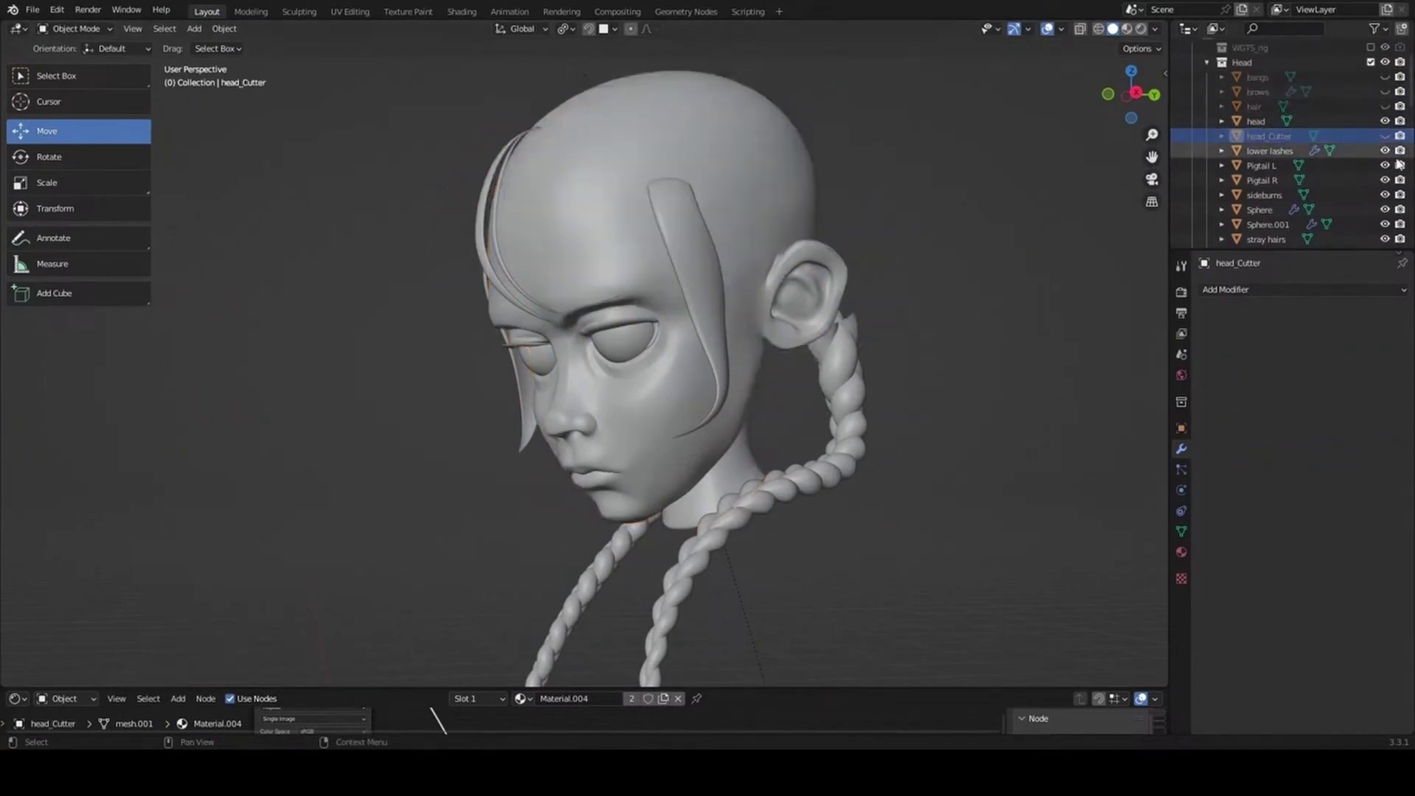
{"action": "scroll", "coordinate": [1258, 197], "scroll_direction": "down", "scroll_amount": 2}
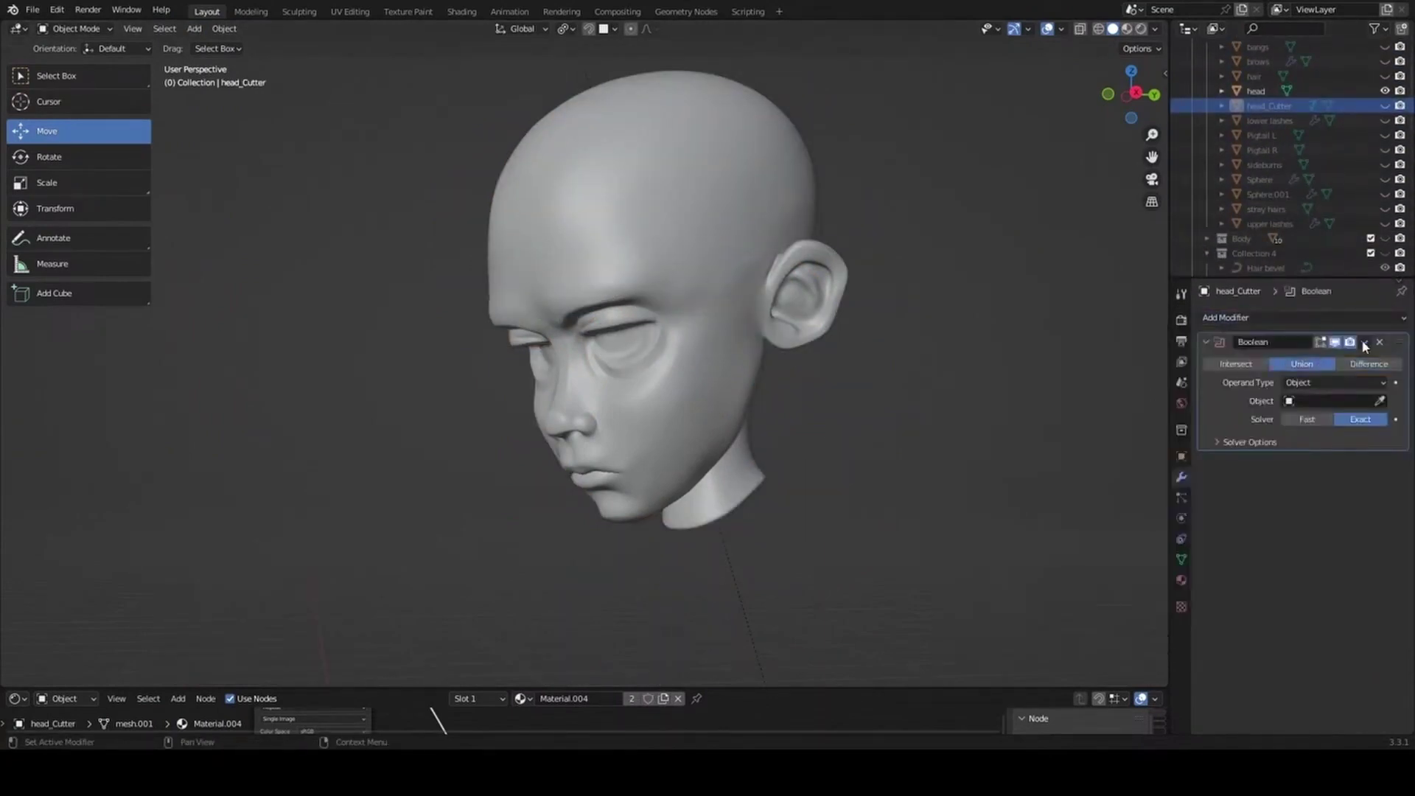
Try to stack Union Boolean modifiers on head_Cutter with hair as the first operand.
{"action": "left_click", "coordinate": [1381, 521]}
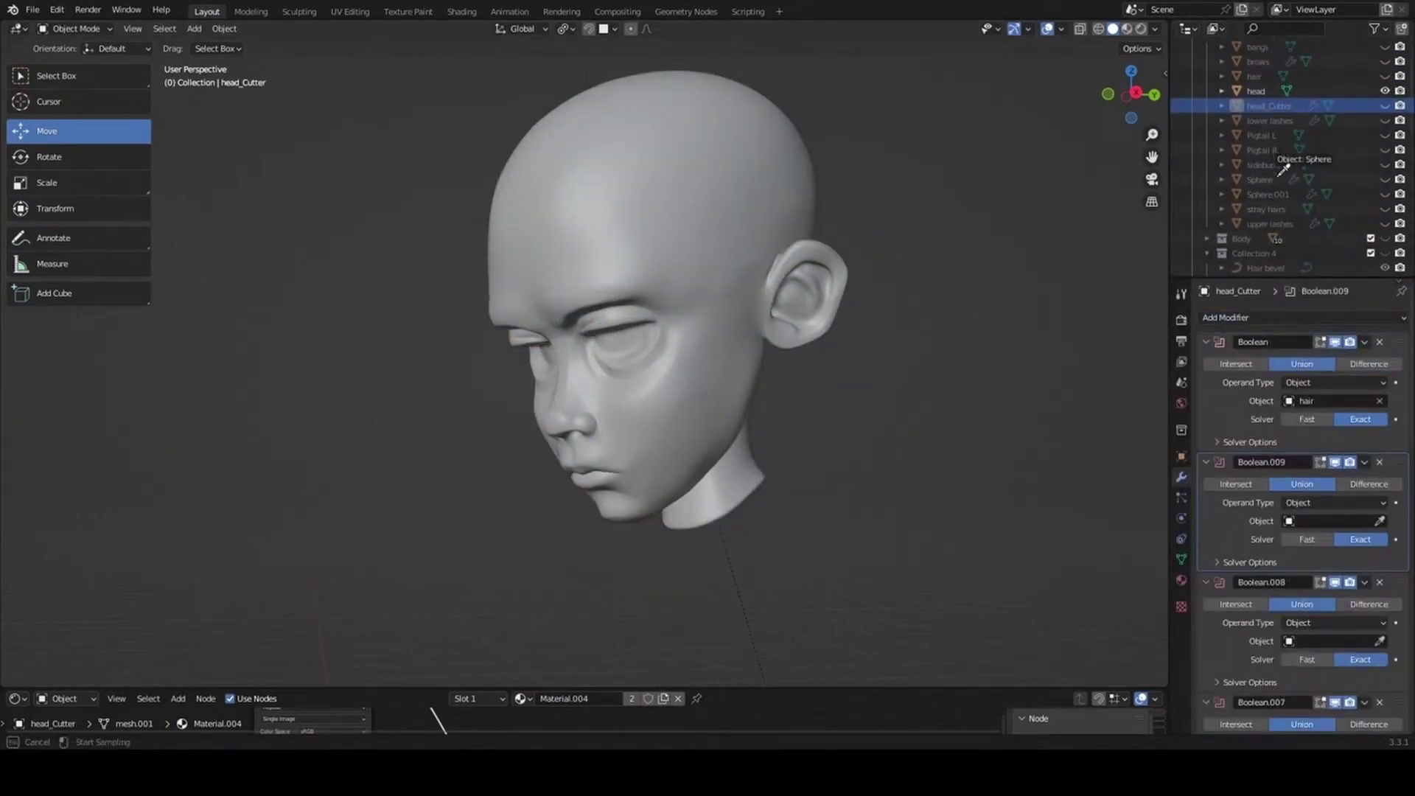
{"action": "key", "text": "Escape"}
Stack Union Boolean modifiers on the original head and pick bangs as the first operand object.
{"action": "left_click", "coordinate": [1256, 91]}
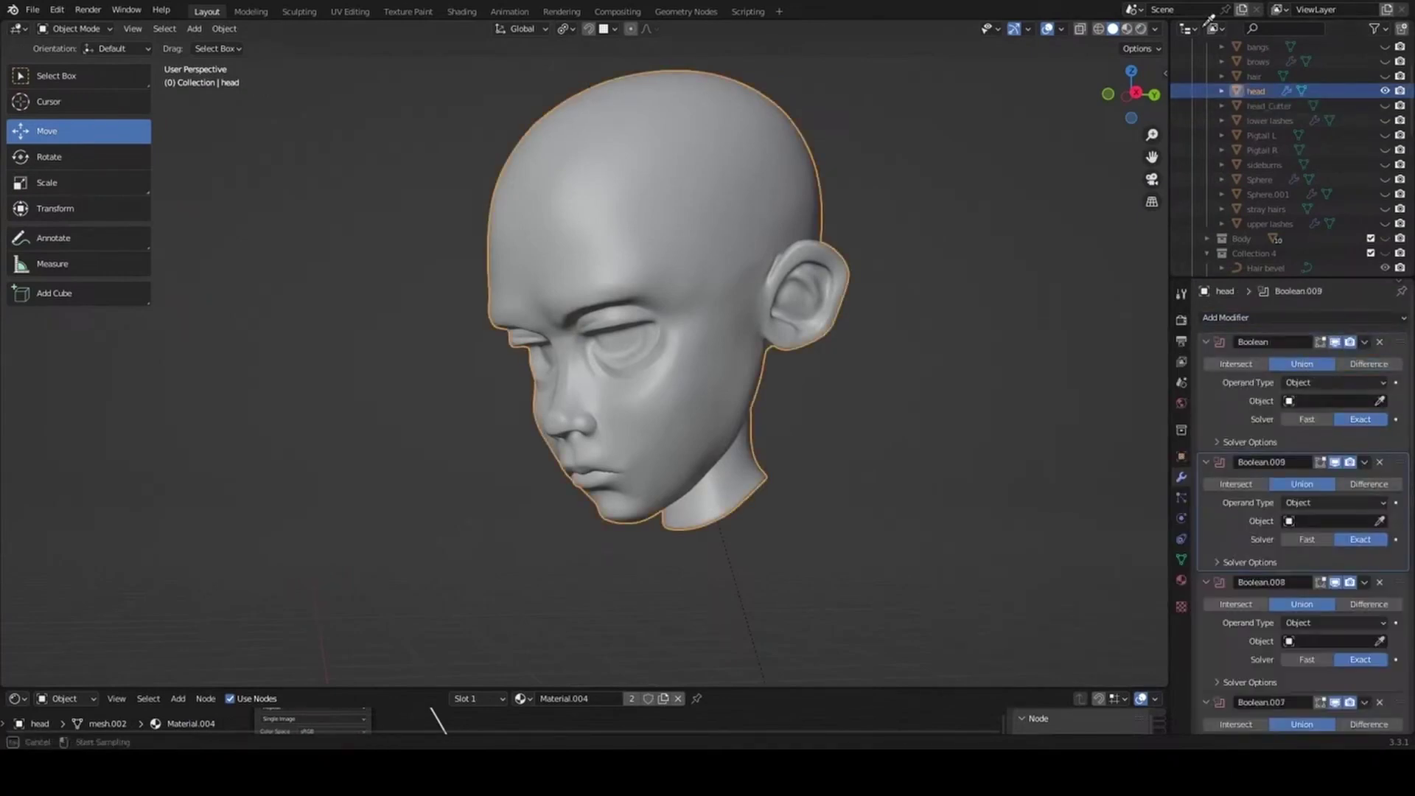
{"action": "left_click", "coordinate": [1248, 44]}
{"action": "left_click_drag", "start_coordinate": [1206, 341], "coordinate": [1207, 381]}
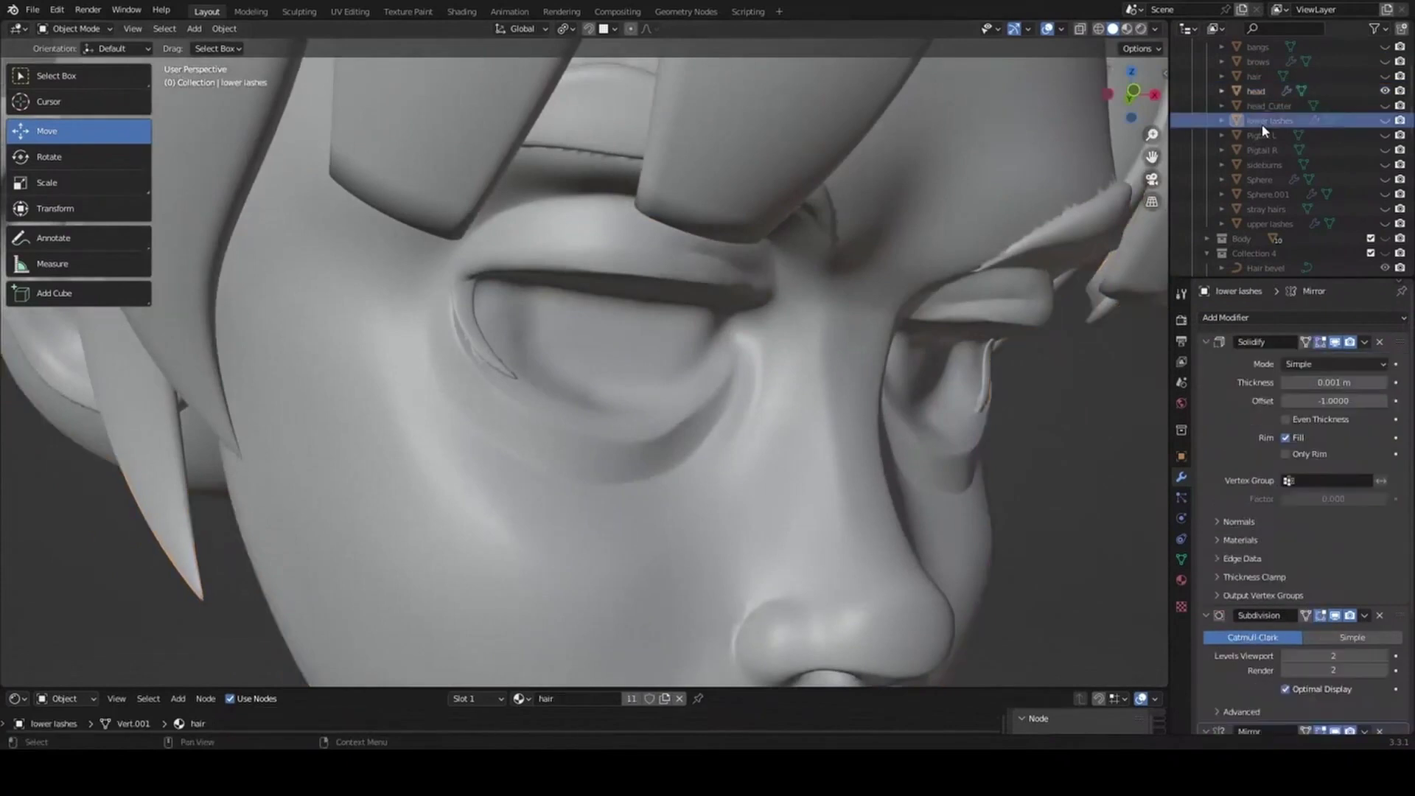
Review the Solidify, Subdivision and Mirror modifiers of the lower lashes.
{"action": "left_click_drag", "start_coordinate": [1206, 342], "coordinate": [1204, 367]}
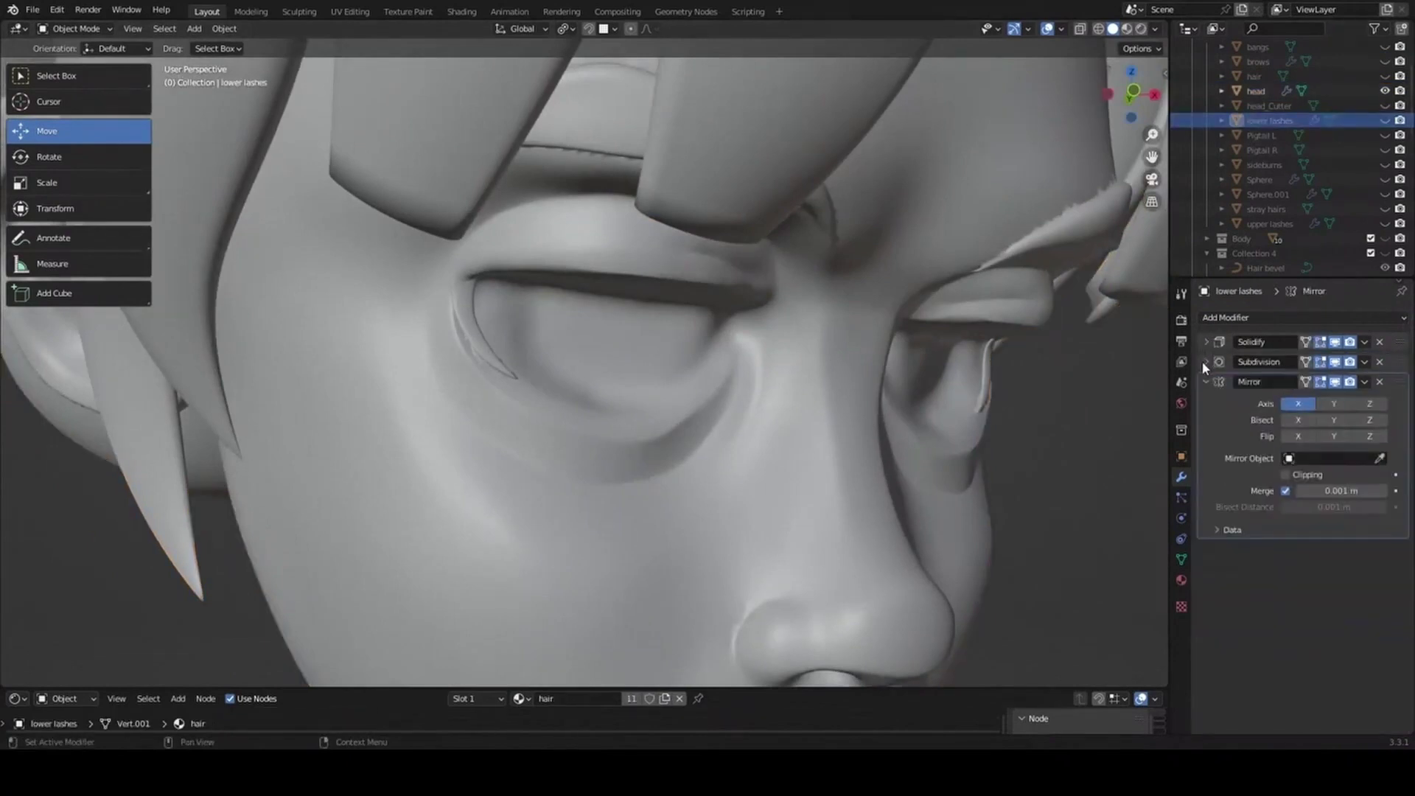
{"action": "left_click", "coordinate": [1205, 381]}
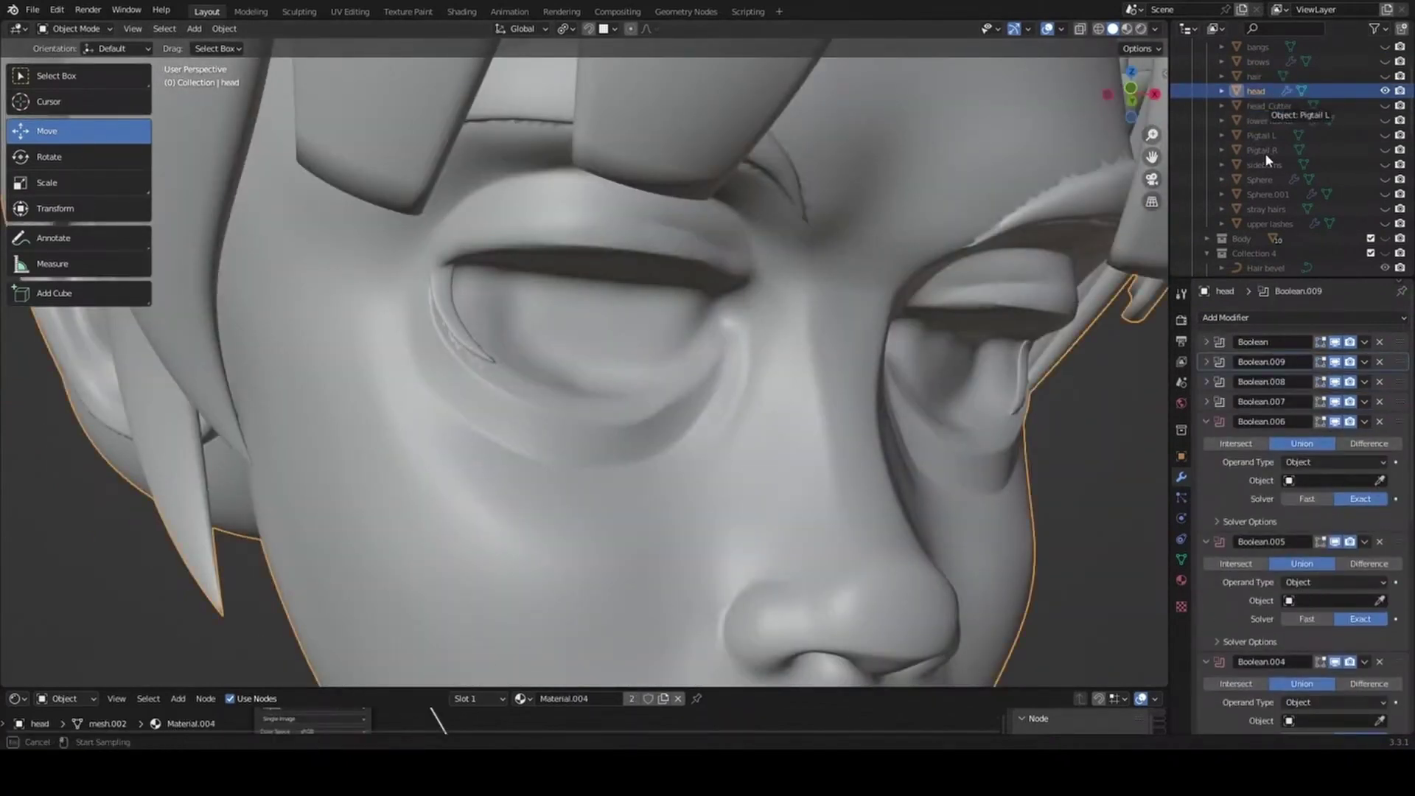
Assign Pigtail L to the head's Boolean.006, Sphere to Boolean.003, and the parts listed between them to Boolean.005 and Boolean.004.
{"action": "left_click", "coordinate": [1292, 137]}
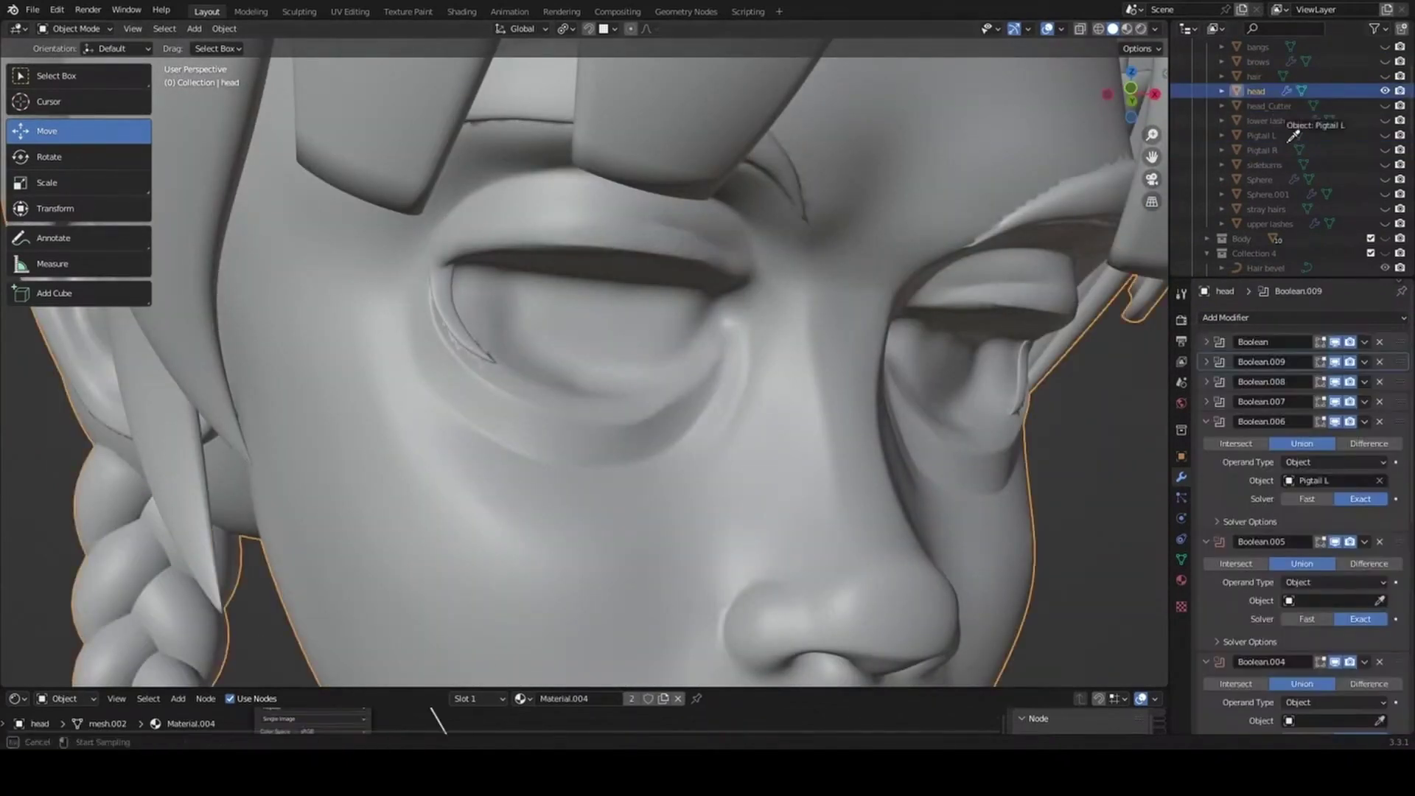
{"action": "left_click", "coordinate": [1206, 421]}
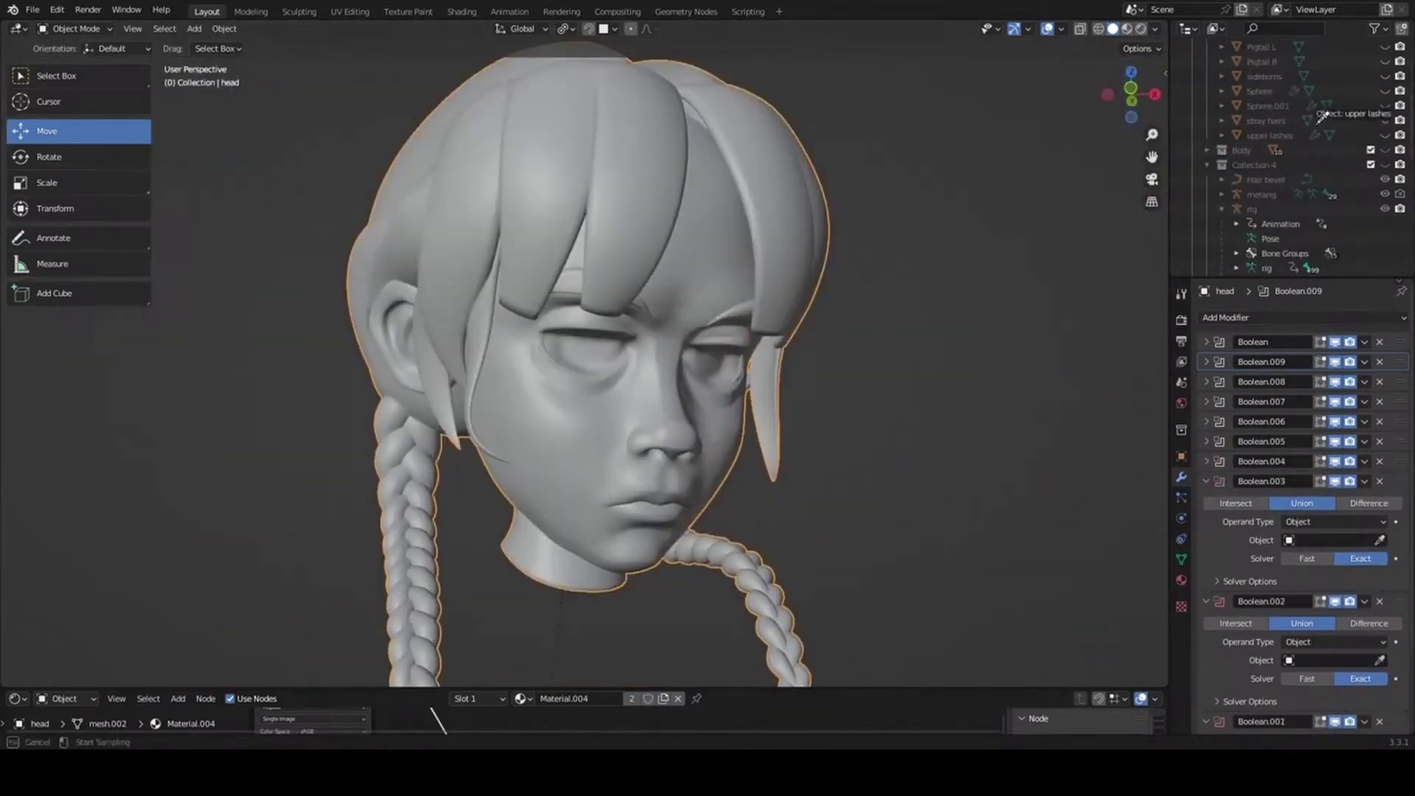
{"action": "left_click", "coordinate": [1259, 91]}
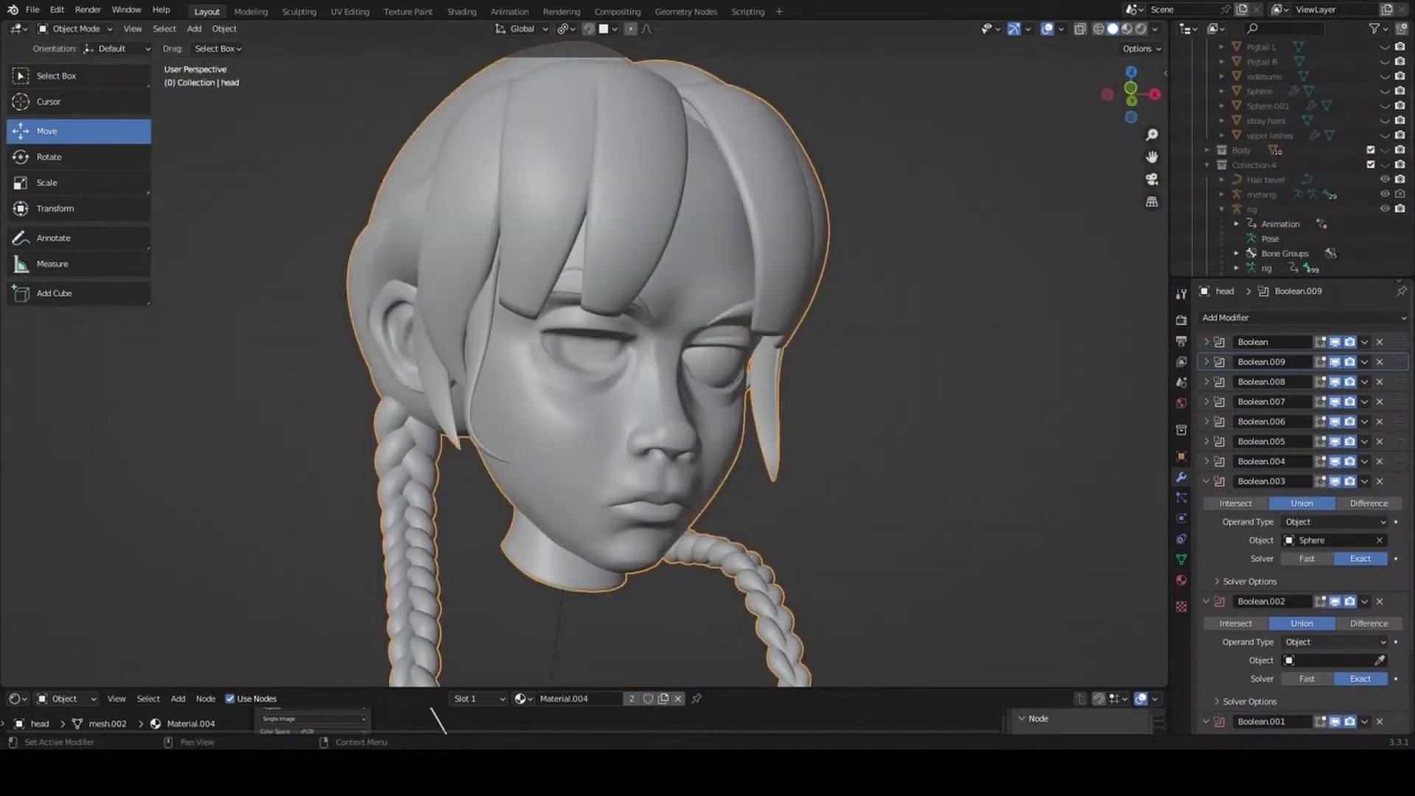
Assign remaining head parts as operands of the head's last two Boolean modifiers, Boolean.002 and Boolean.001.
{"action": "left_click", "coordinate": [1379, 659]}
{"action": "left_click_drag", "start_coordinate": [1205, 481], "coordinate": [1202, 503]}
{"action": "left_click", "coordinate": [1379, 580]}
{"action": "key", "text": "Escape"}
{"action": "middle_click_drag", "start_coordinate": [831, 428], "coordinate": [878, 665]}
{"action": "scroll", "coordinate": [878, 666], "scroll_direction": "down", "scroll_amount": 3}
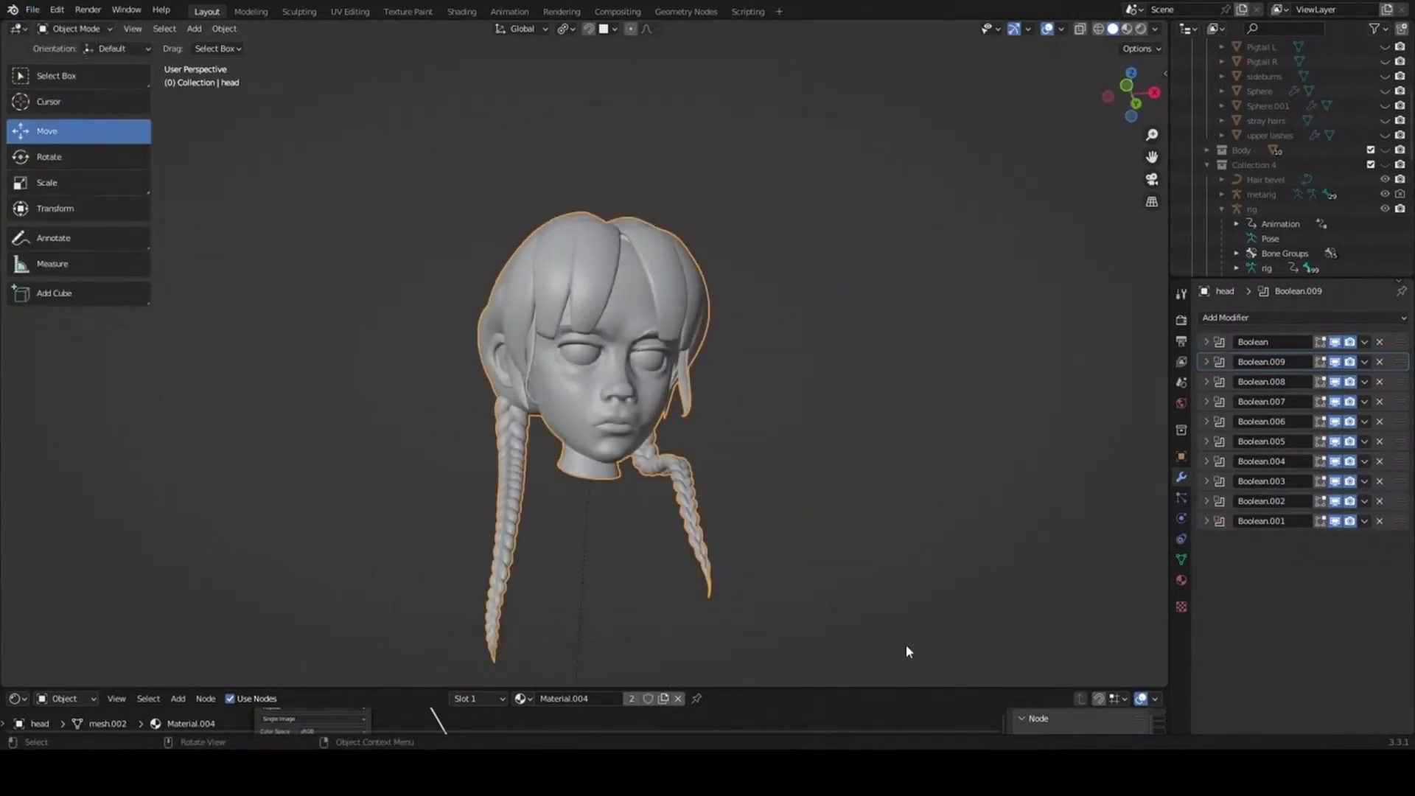
Show the Body collection instead of the Head collection and duplicate the jacket.
{"action": "scroll", "coordinate": [905, 644], "scroll_direction": "down", "scroll_amount": 2}
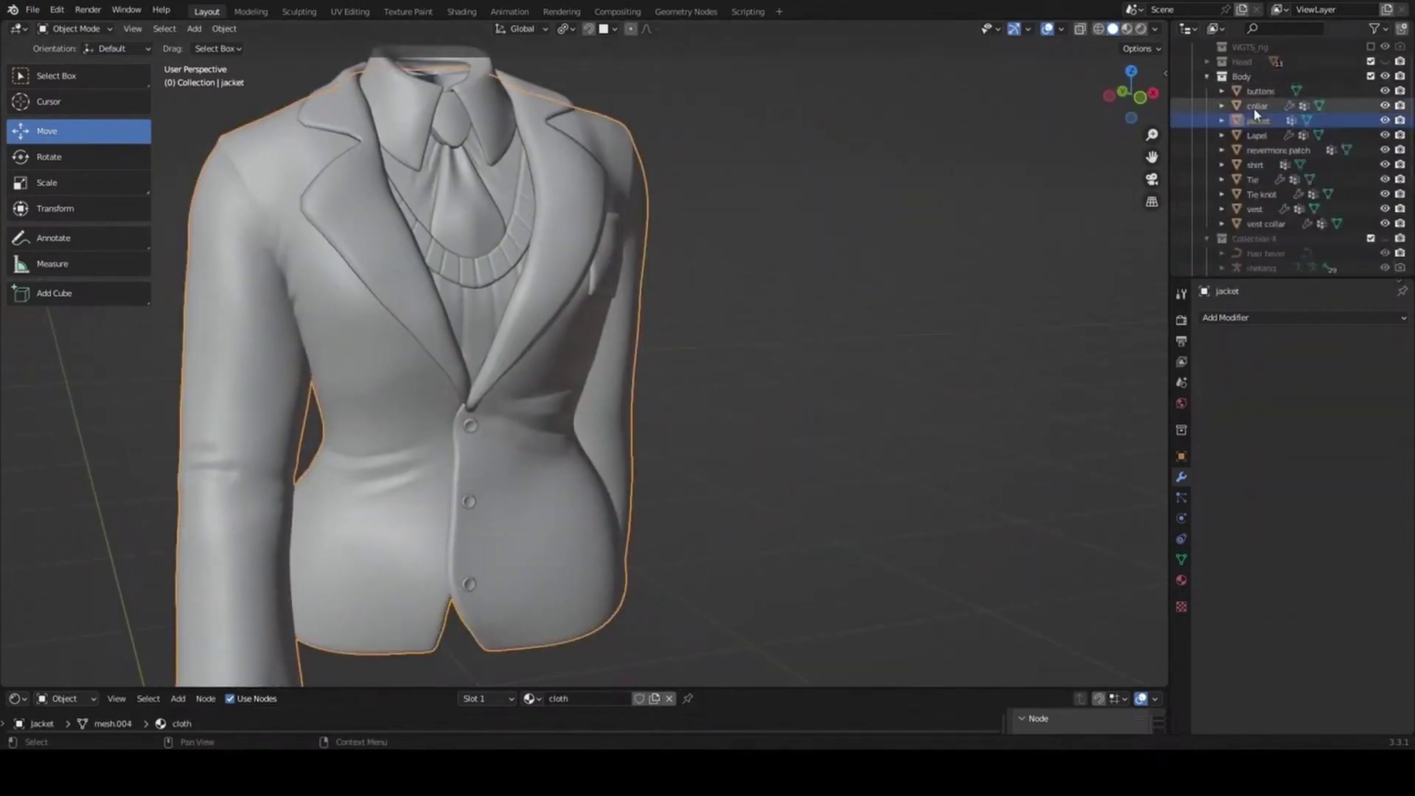
{"action": "left_click", "coordinate": [133, 29]}
{"action": "key", "text": "Escape"}
{"action": "key", "text": "shift+d"}
{"action": "left_click", "coordinate": [284, 147]}
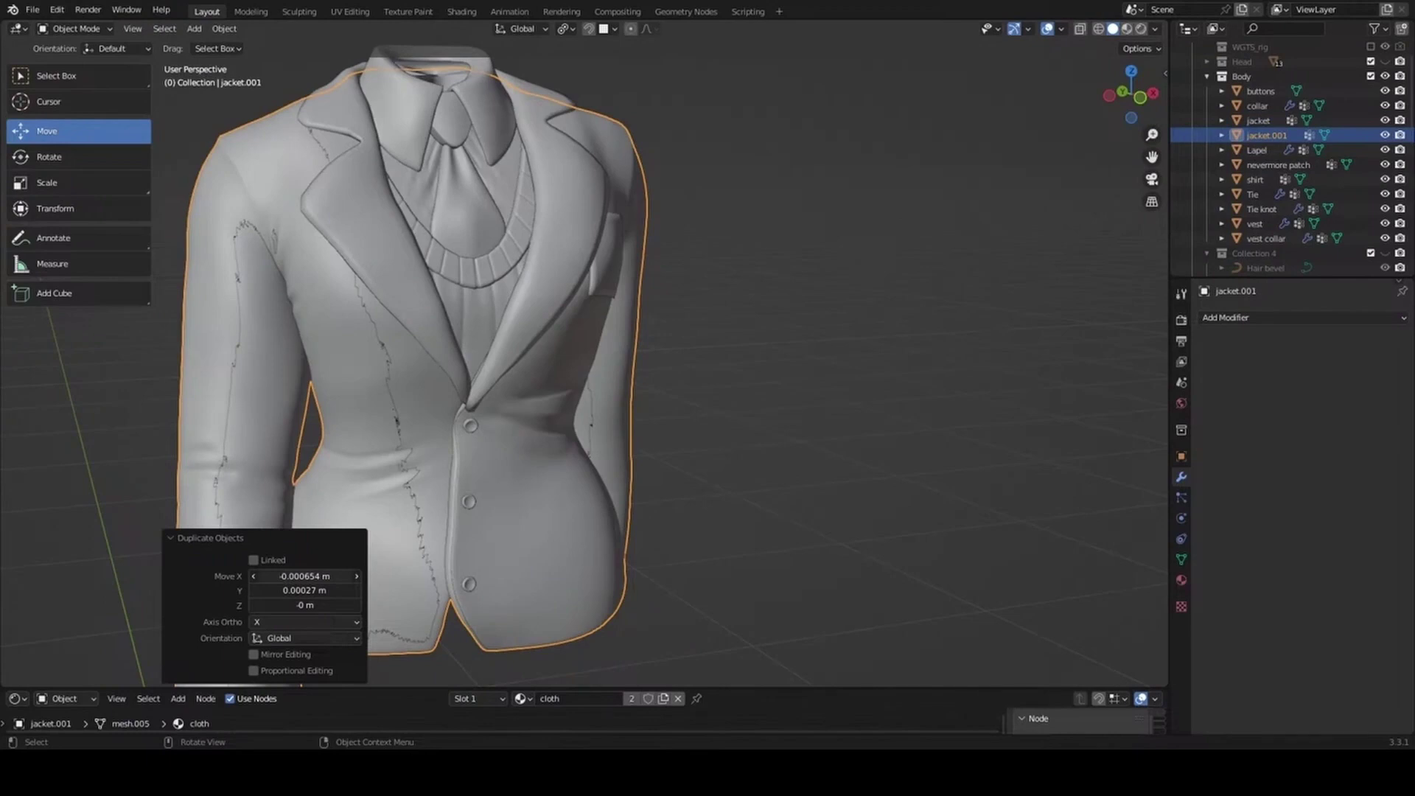
Edit the X, Y and Z move offsets of the duplicated jacket together.
{"action": "left_click_drag", "start_coordinate": [298, 575], "coordinate": [308, 608]}
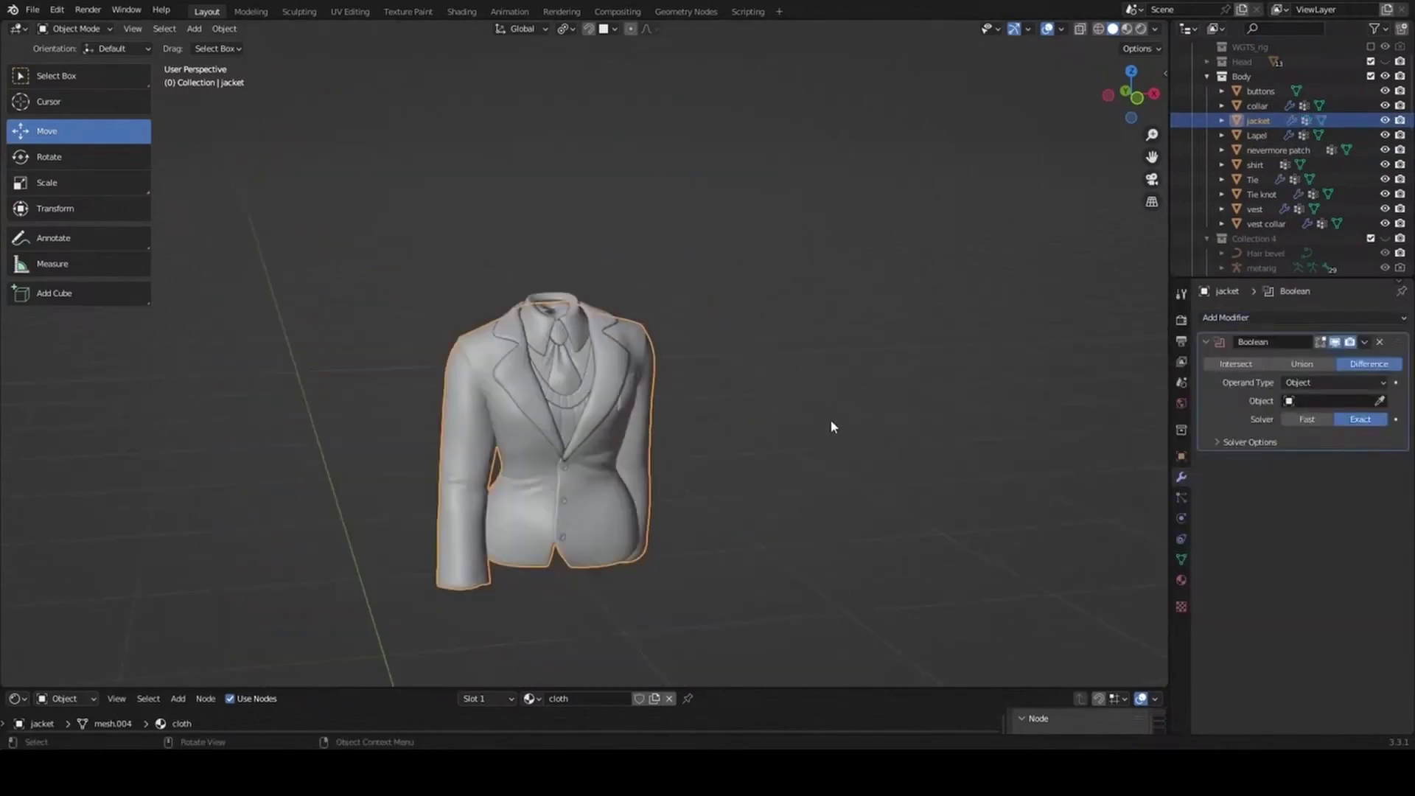
Set the jacket's Boolean modifier to Union and duplicate it repeatedly to build a stack for the body parts.
{"action": "left_click", "coordinate": [1309, 365]}
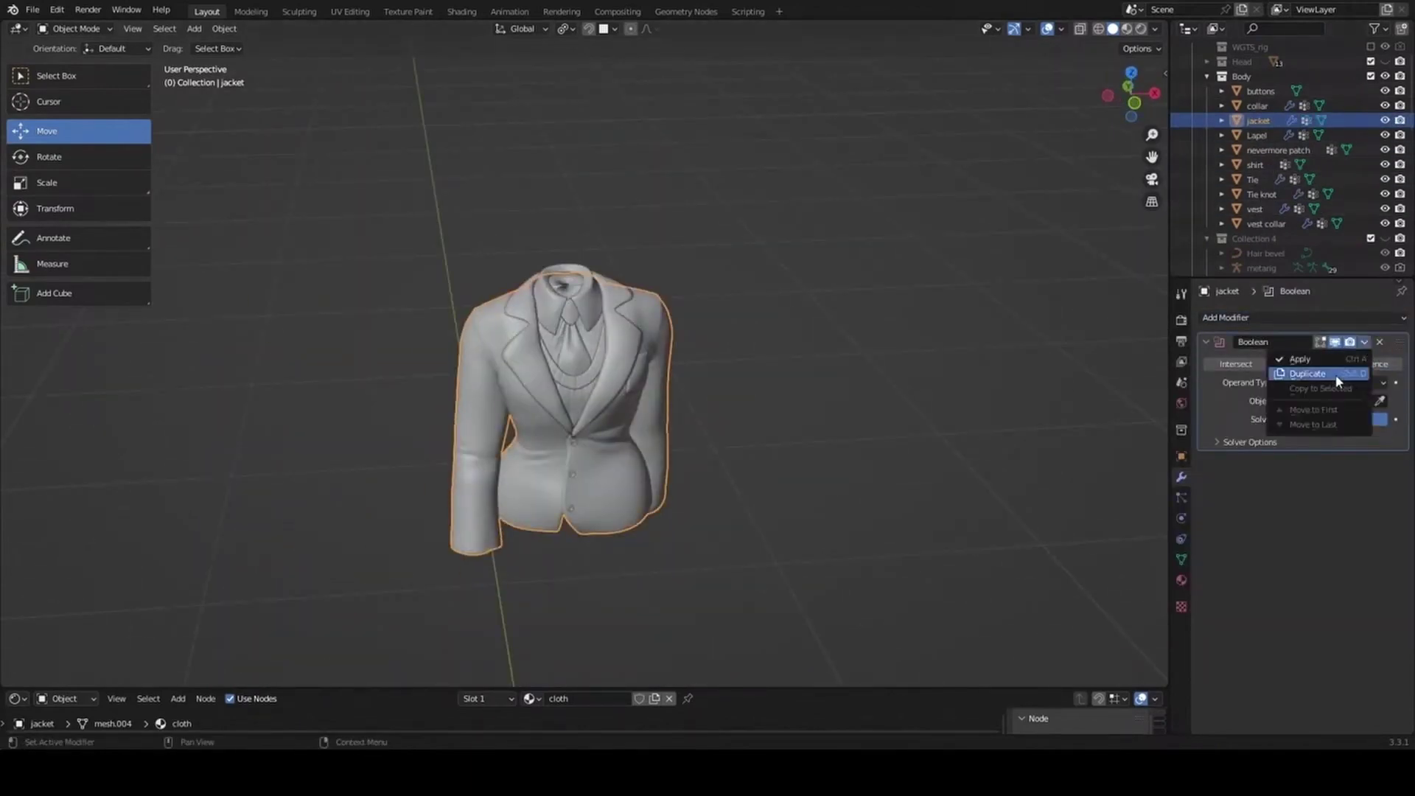
{"action": "key", "text": "shift+d"}
{"action": "key", "text": "shift+d"}
{"action": "key", "text": "shift+d"}
Hide the other Body parts so only the jacket shows, and assign the vest to Boolean.009.
{"action": "left_click_drag", "start_coordinate": [1385, 90], "coordinate": [1385, 224]}
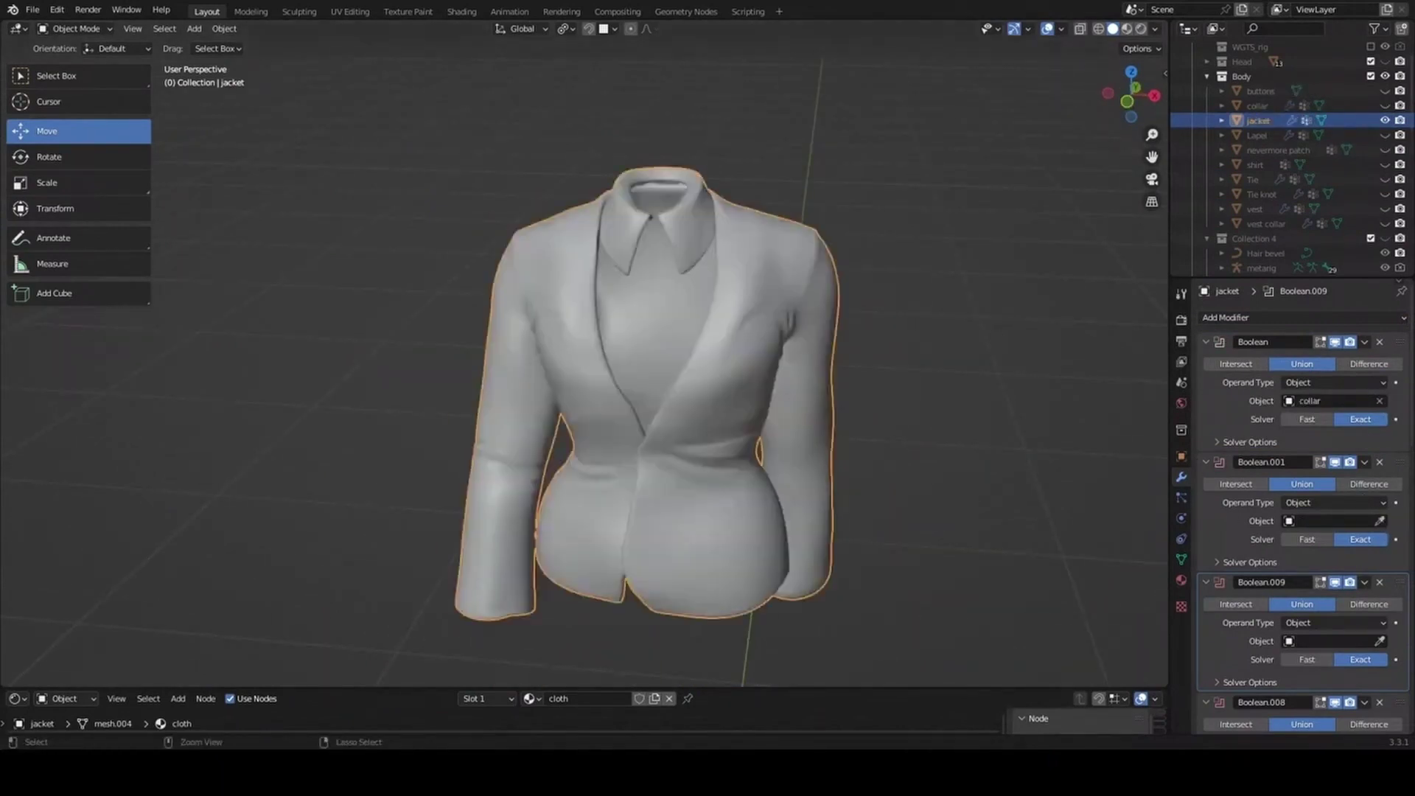
{"action": "left_click", "coordinate": [1380, 641]}
{"action": "left_click", "coordinate": [1258, 213]}
Assign Tie as the operand of the jacket's Boolean.008 and Tie knot as the operand of Boolean.007.
{"action": "left_click_drag", "start_coordinate": [1205, 342], "coordinate": [1206, 381]}
{"action": "left_click", "coordinate": [1379, 461]}
{"action": "left_click", "coordinate": [1263, 222]}
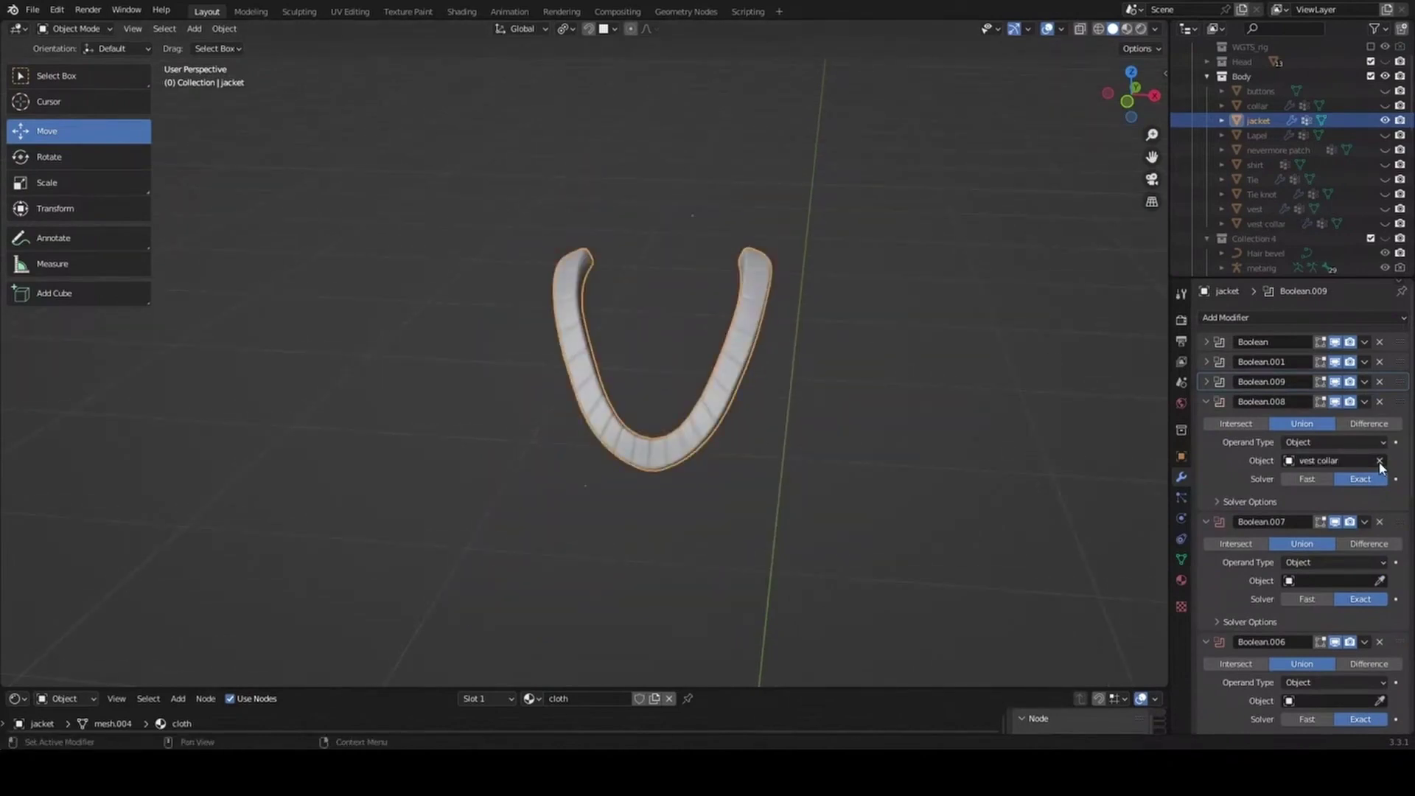
{"action": "left_click", "coordinate": [1255, 178]}
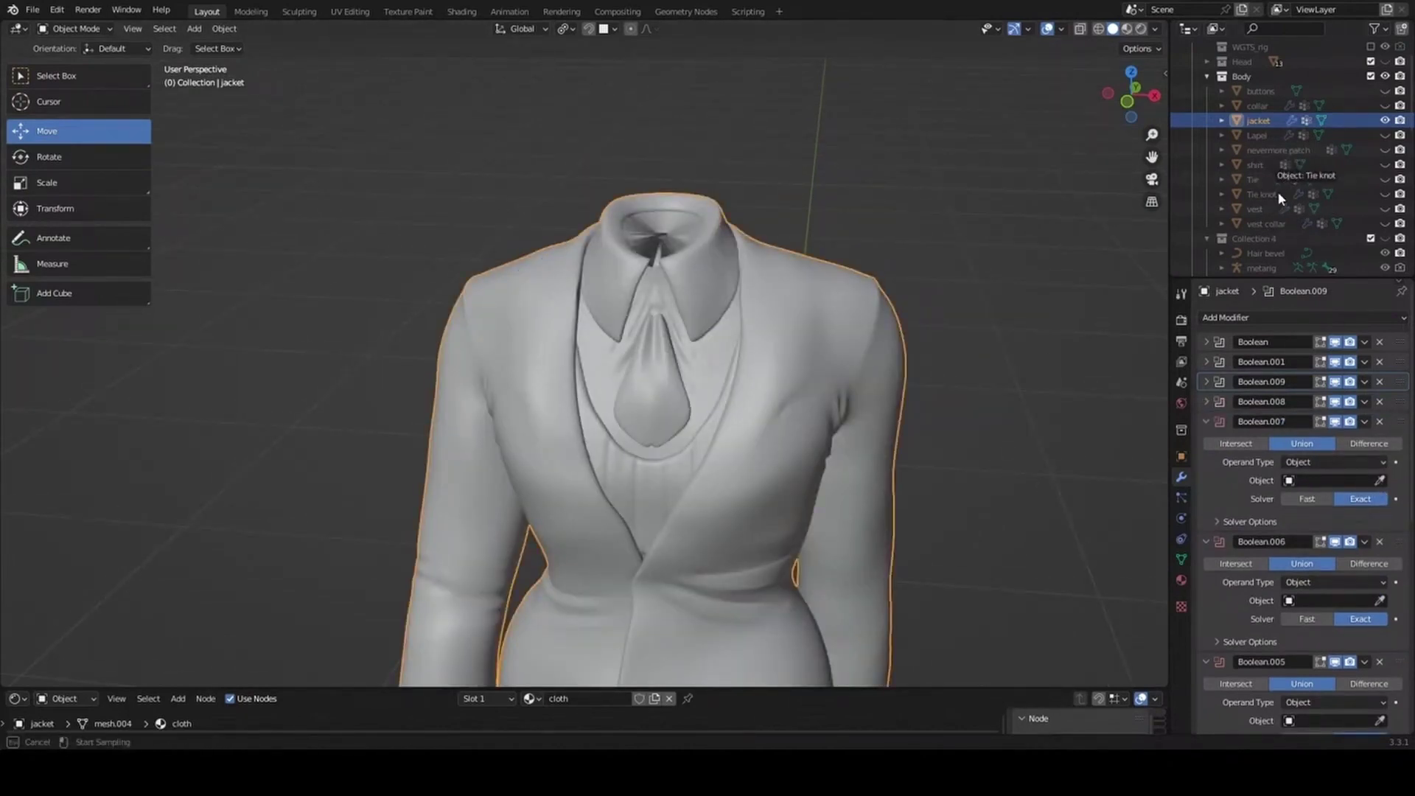
{"action": "left_click", "coordinate": [1278, 191]}
Assign buttons to the jacket's Boolean.006 and vest collar to Boolean.005.
{"action": "left_click", "coordinate": [1205, 421]}
{"action": "left_click", "coordinate": [1379, 500]}
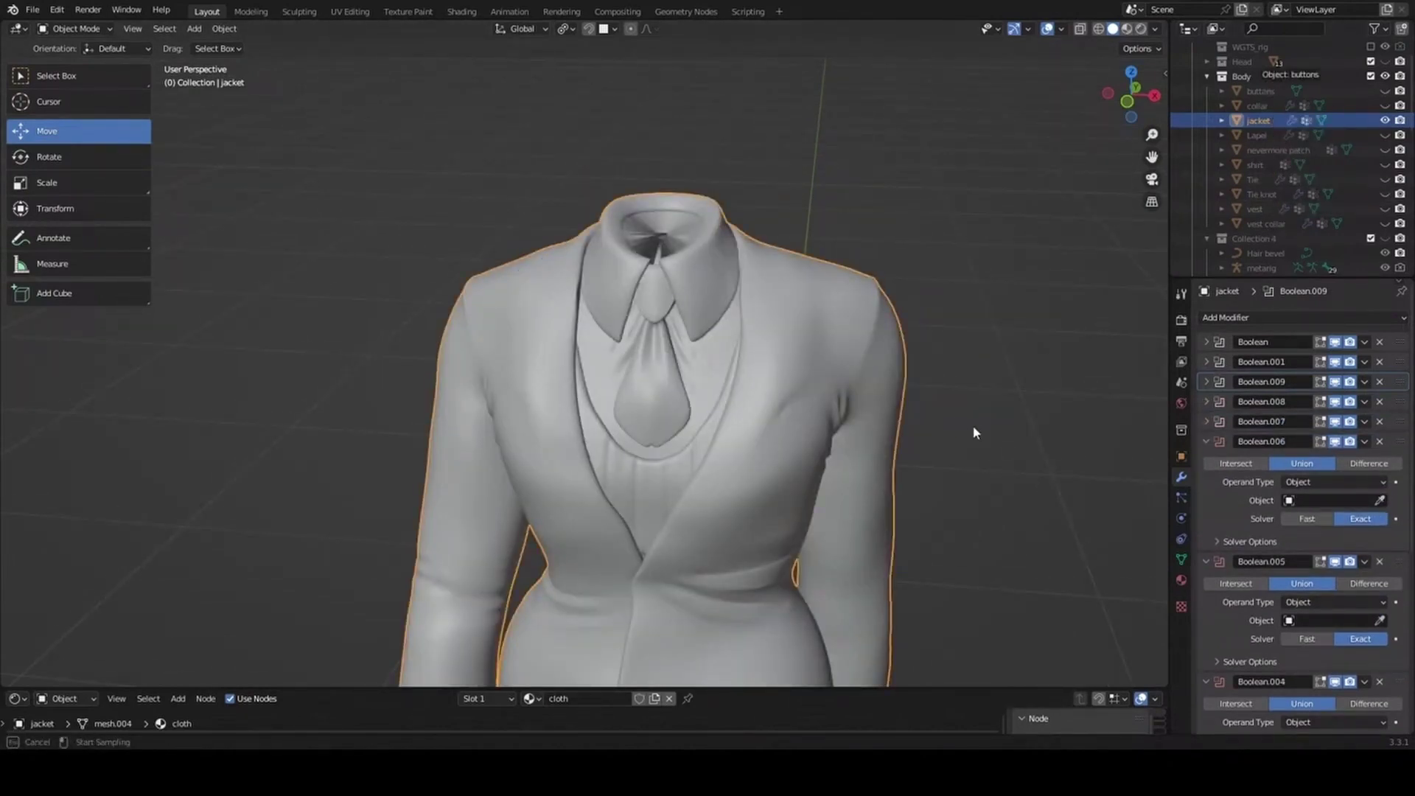
{"action": "left_click", "coordinate": [1260, 91]}
{"action": "left_click", "coordinate": [1205, 440]}
{"action": "left_click", "coordinate": [1379, 520]}
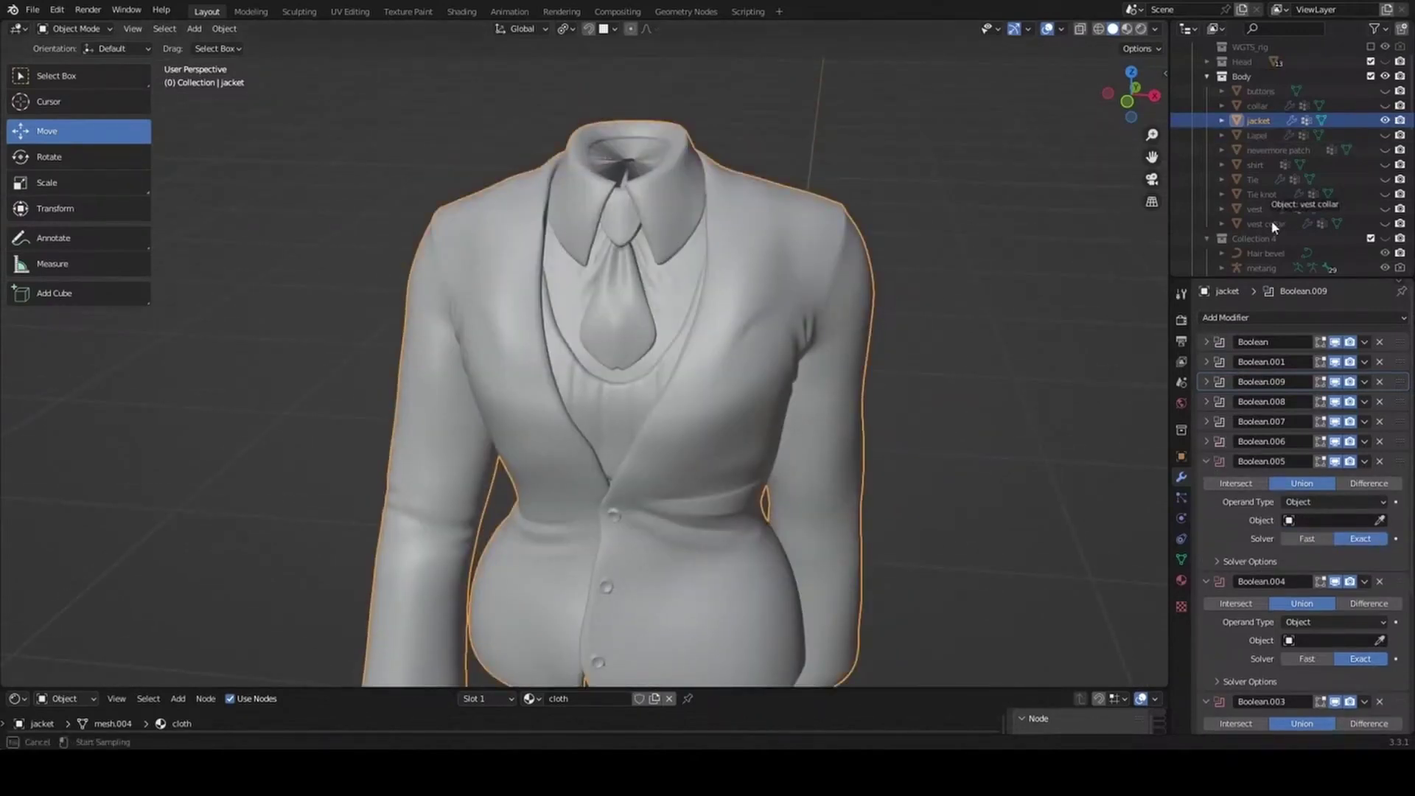
{"action": "left_click", "coordinate": [1266, 221]}
Assign Lapel to the jacket's Boolean.004 and nevermore patch to Boolean.003.
{"action": "left_click", "coordinate": [1206, 460]}
{"action": "left_click", "coordinate": [1379, 541]}
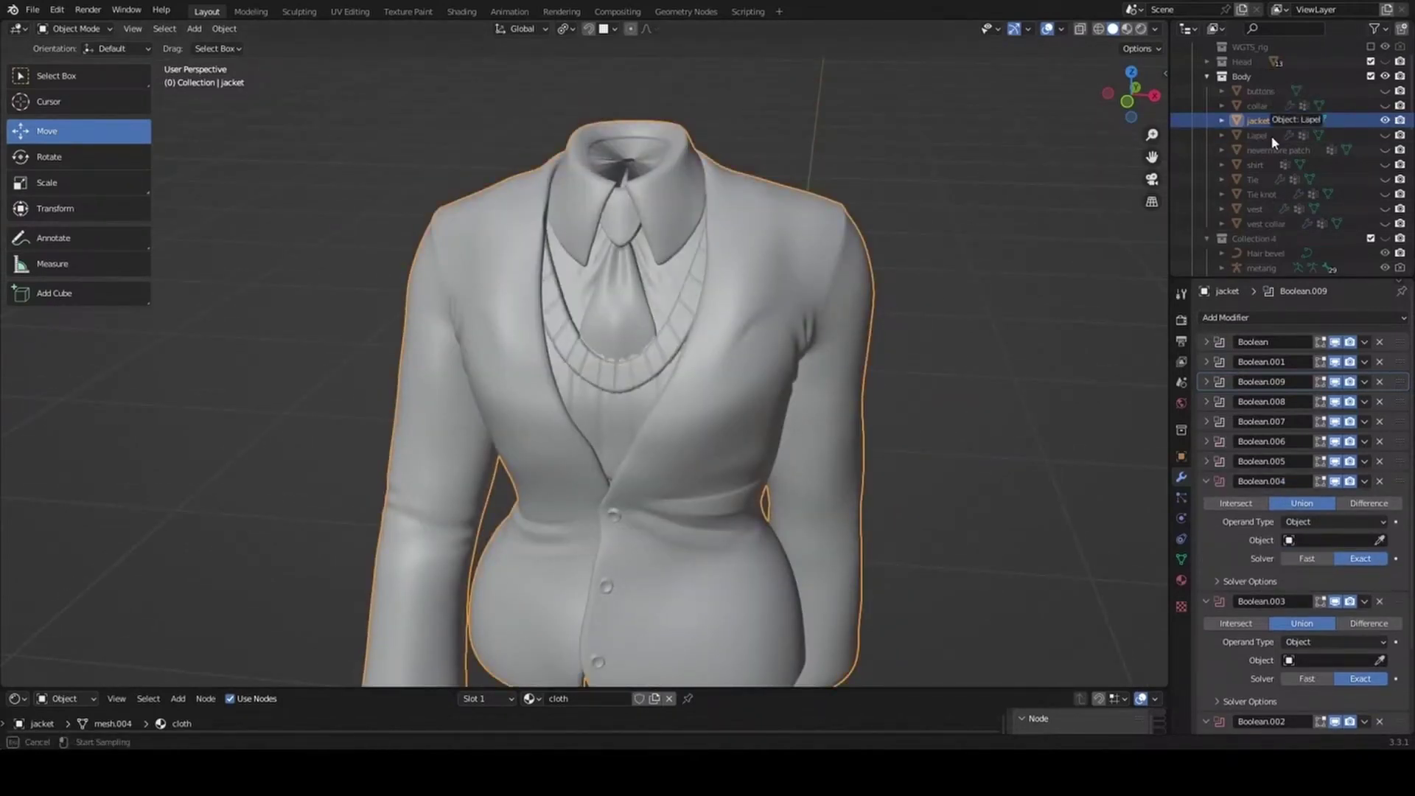
{"action": "left_click", "coordinate": [1257, 135]}
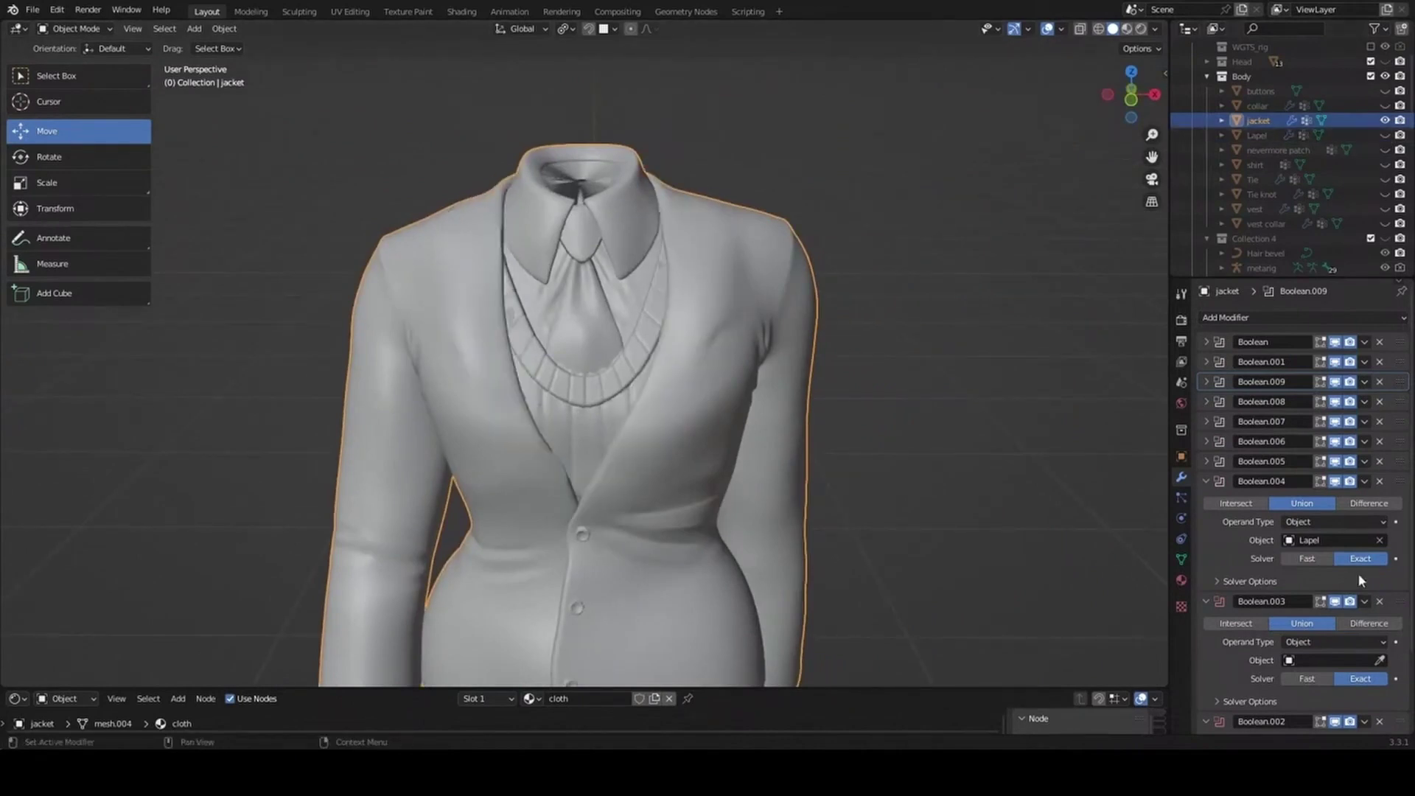
{"action": "left_click", "coordinate": [1206, 480]}
{"action": "left_click", "coordinate": [1380, 561]}
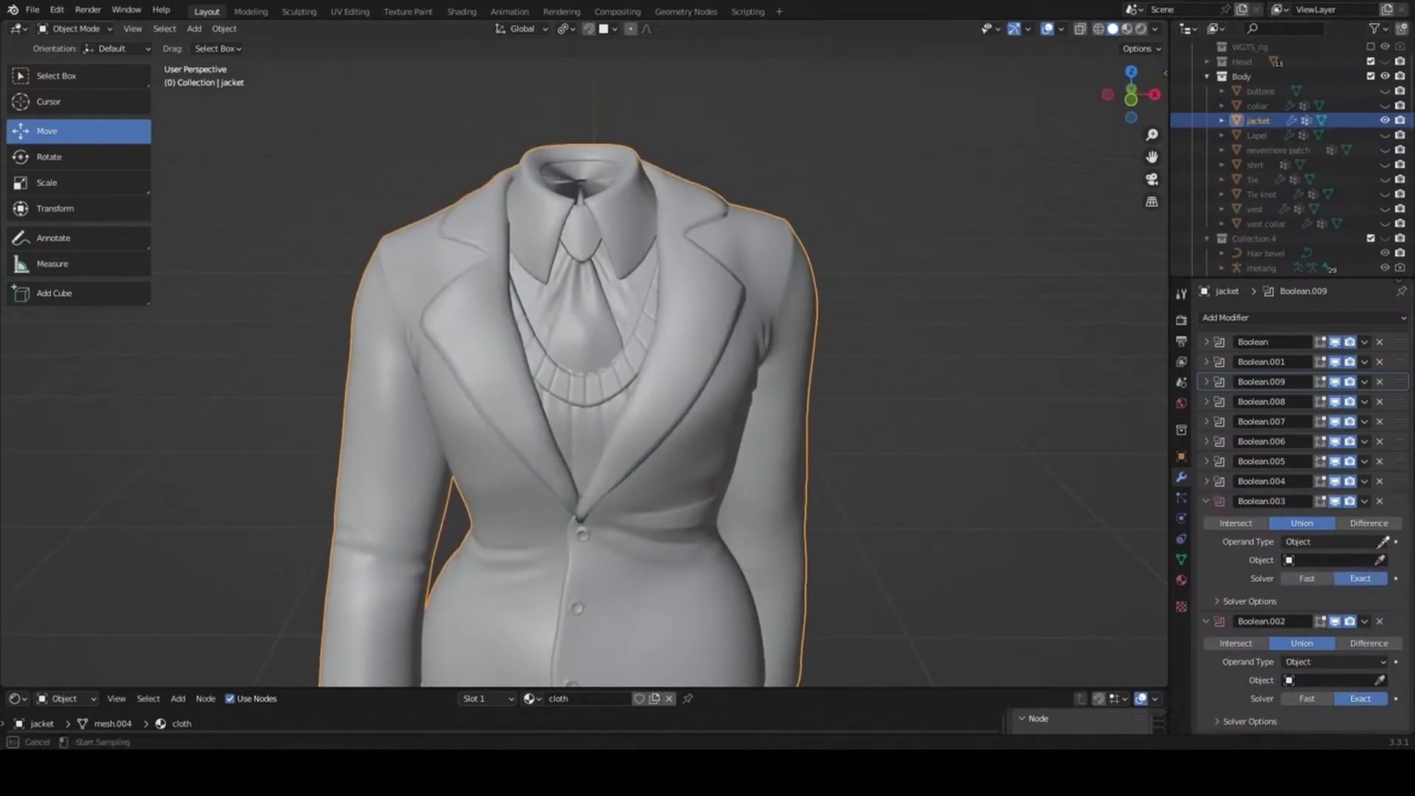
{"action": "left_click", "coordinate": [1256, 150]}
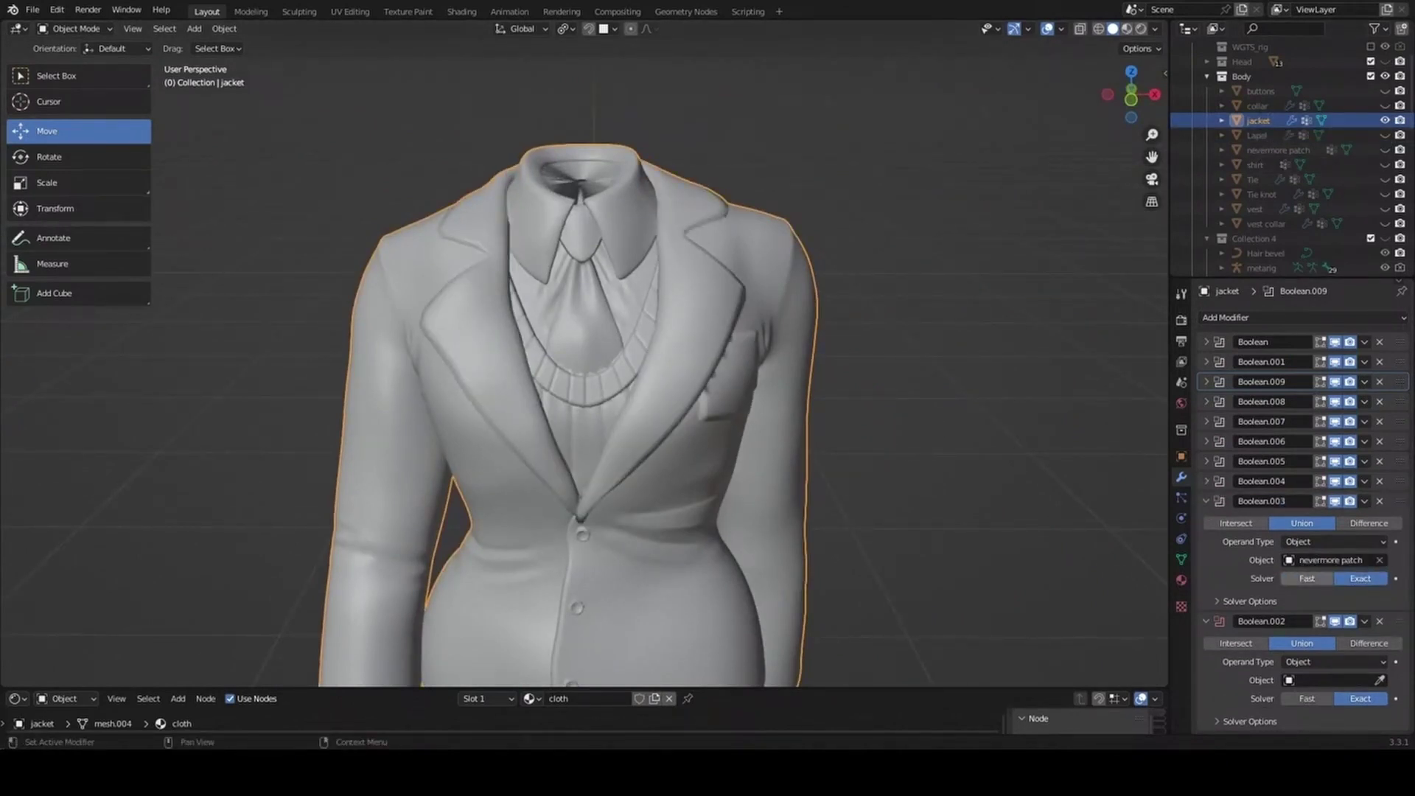
Set the jacket's Boolean.002 to Difference with head_Cutter from the Head collection as its operand, and save the file.
{"action": "left_click", "coordinate": [1205, 500]}
{"action": "left_click", "coordinate": [1368, 543]}
{"action": "left_click", "coordinate": [1207, 61]}
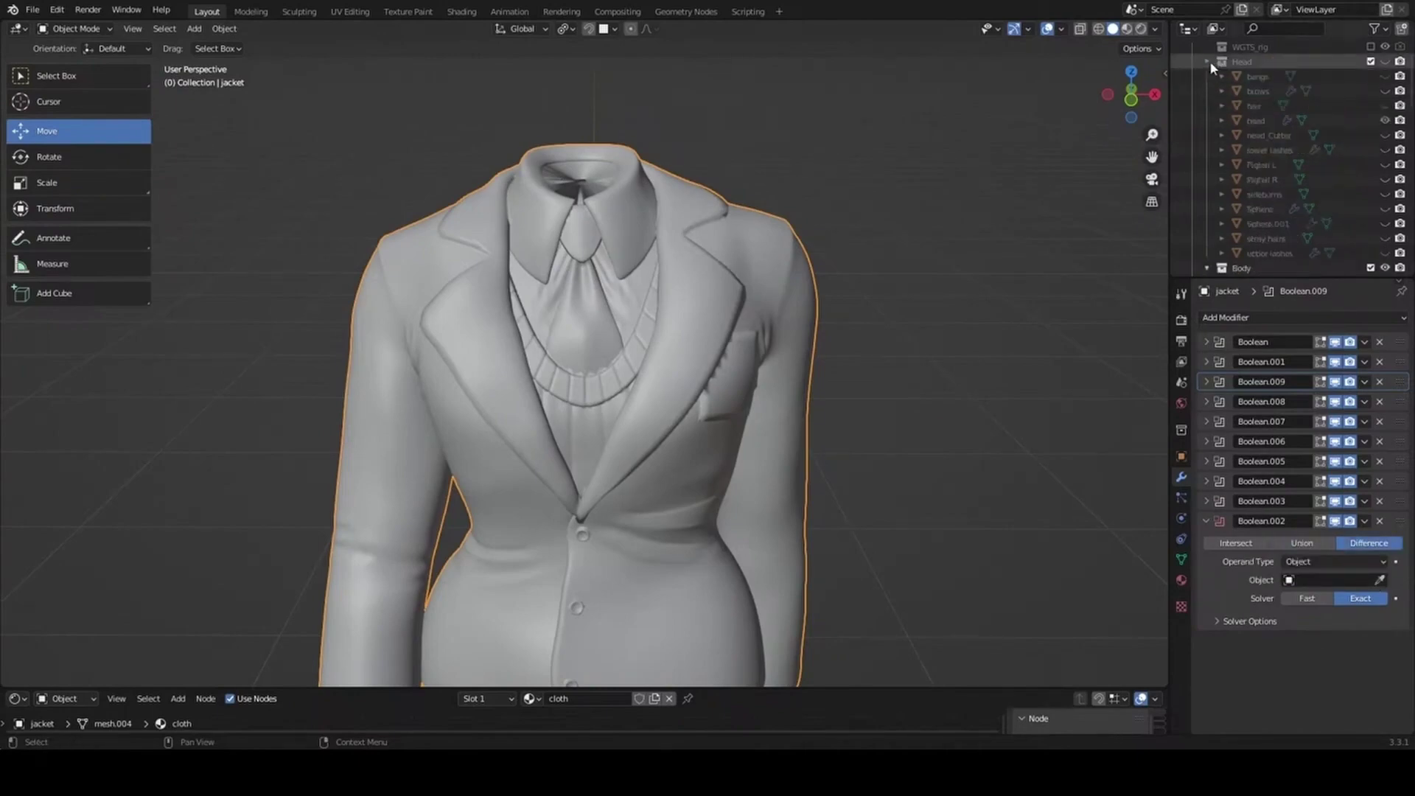
{"action": "left_click", "coordinate": [1379, 580]}
{"action": "left_click", "coordinate": [1267, 135]}
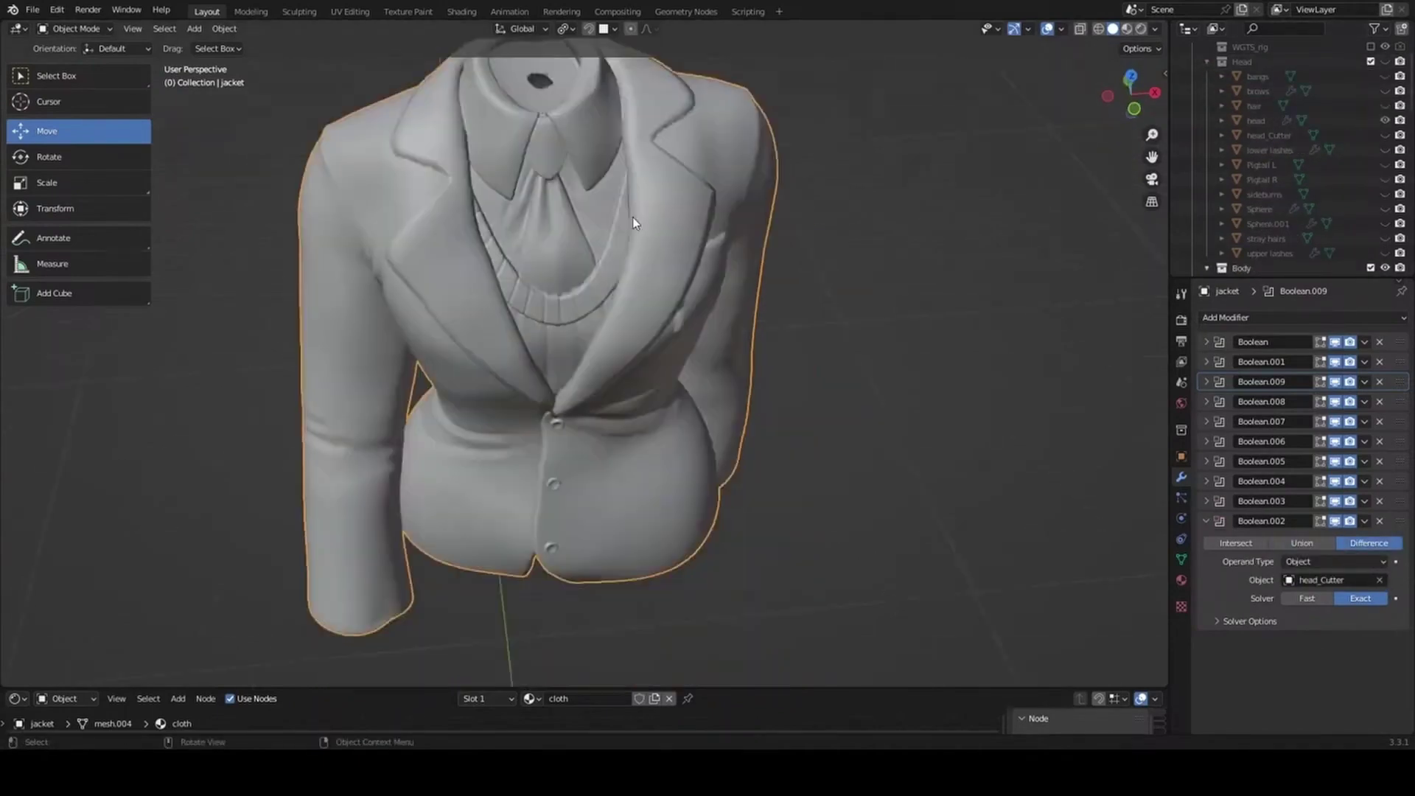
{"action": "middle_click_drag", "start_coordinate": [567, 105], "coordinate": [874, 444]}
{"action": "left_click", "coordinate": [1207, 521]}
{"action": "key", "text": "ctrl+s"}
Add a Subdivision Surface modifier to the jacket with viewport level 2, checking the mesh in wireframe.
{"action": "left_click", "coordinate": [1301, 317]}
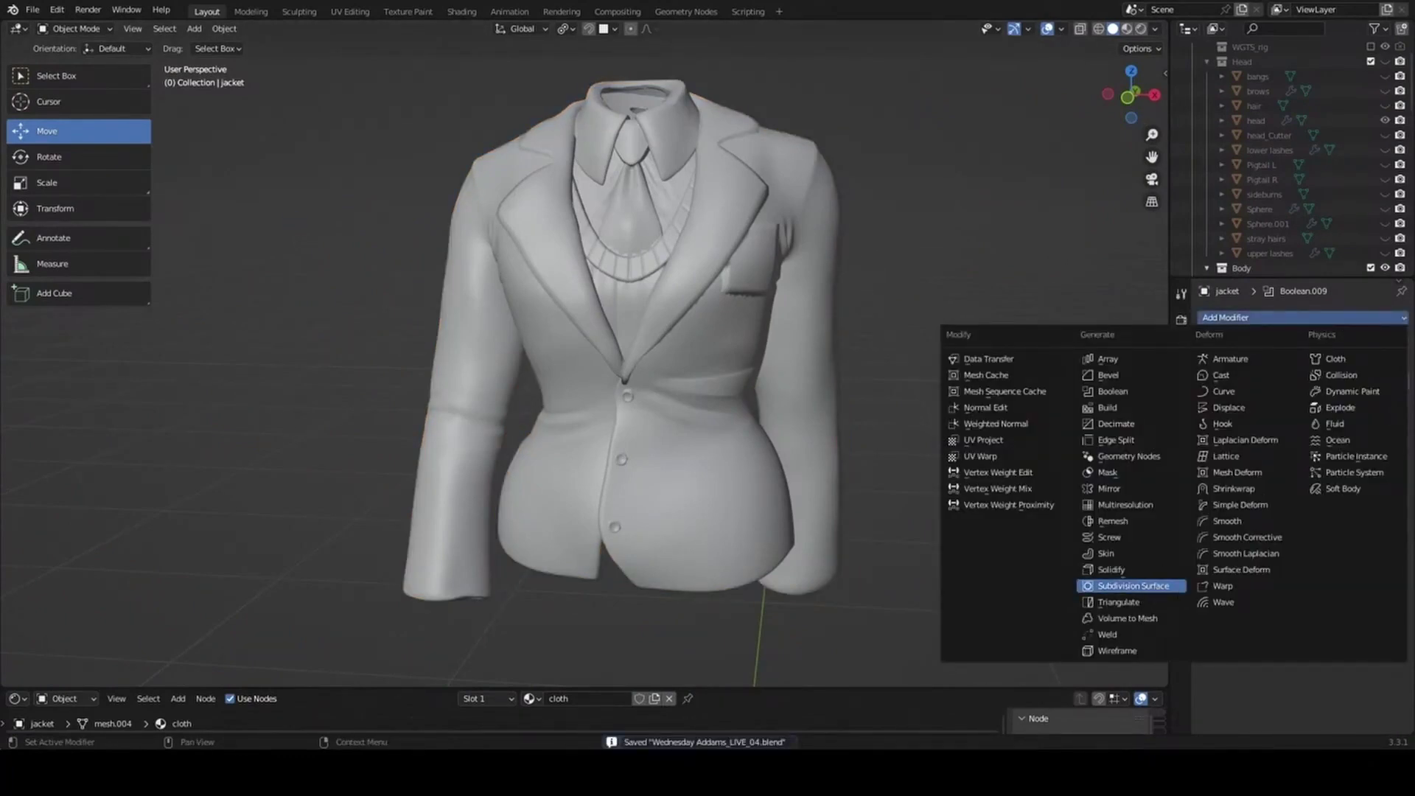
{"action": "left_click", "coordinate": [1133, 585]}
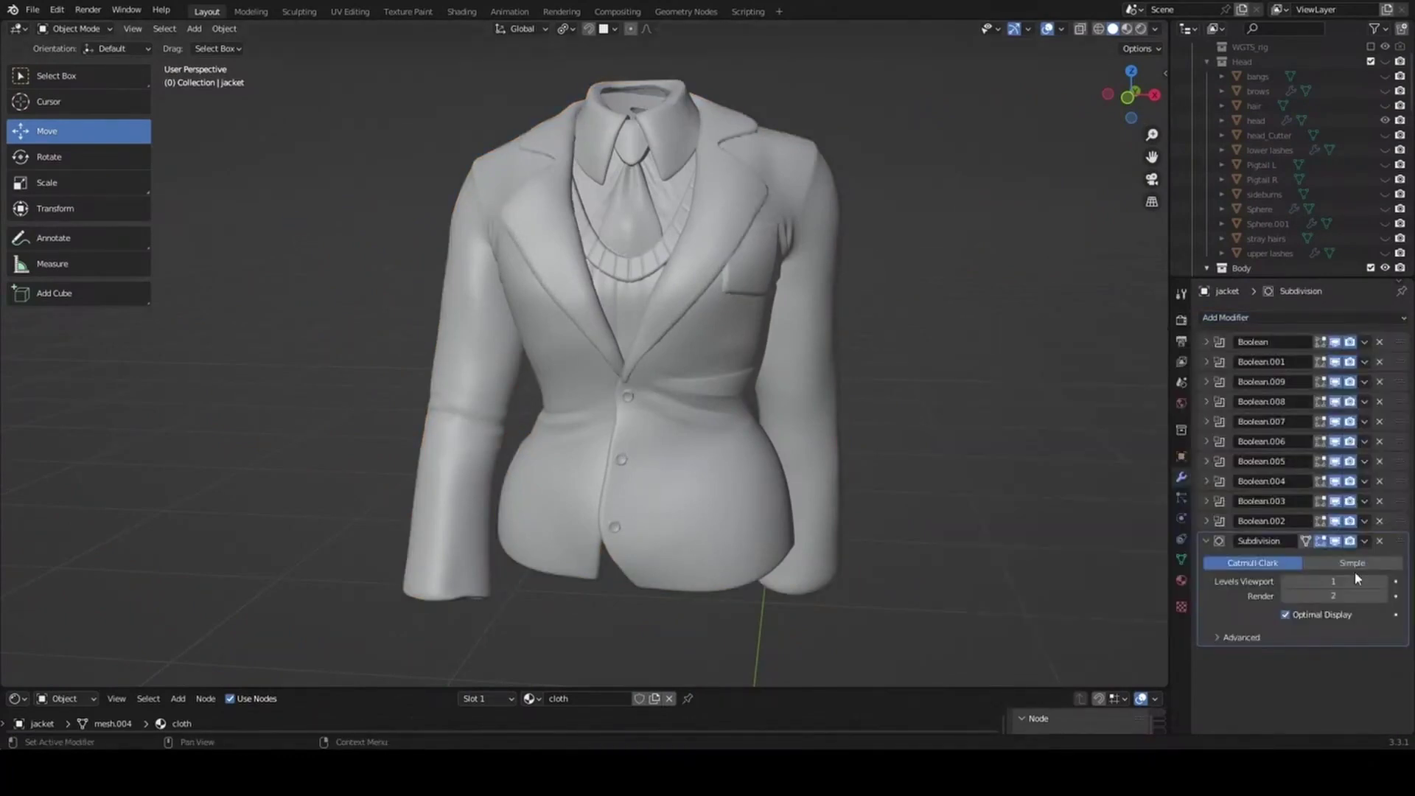
{"action": "key", "text": "shift+z"}
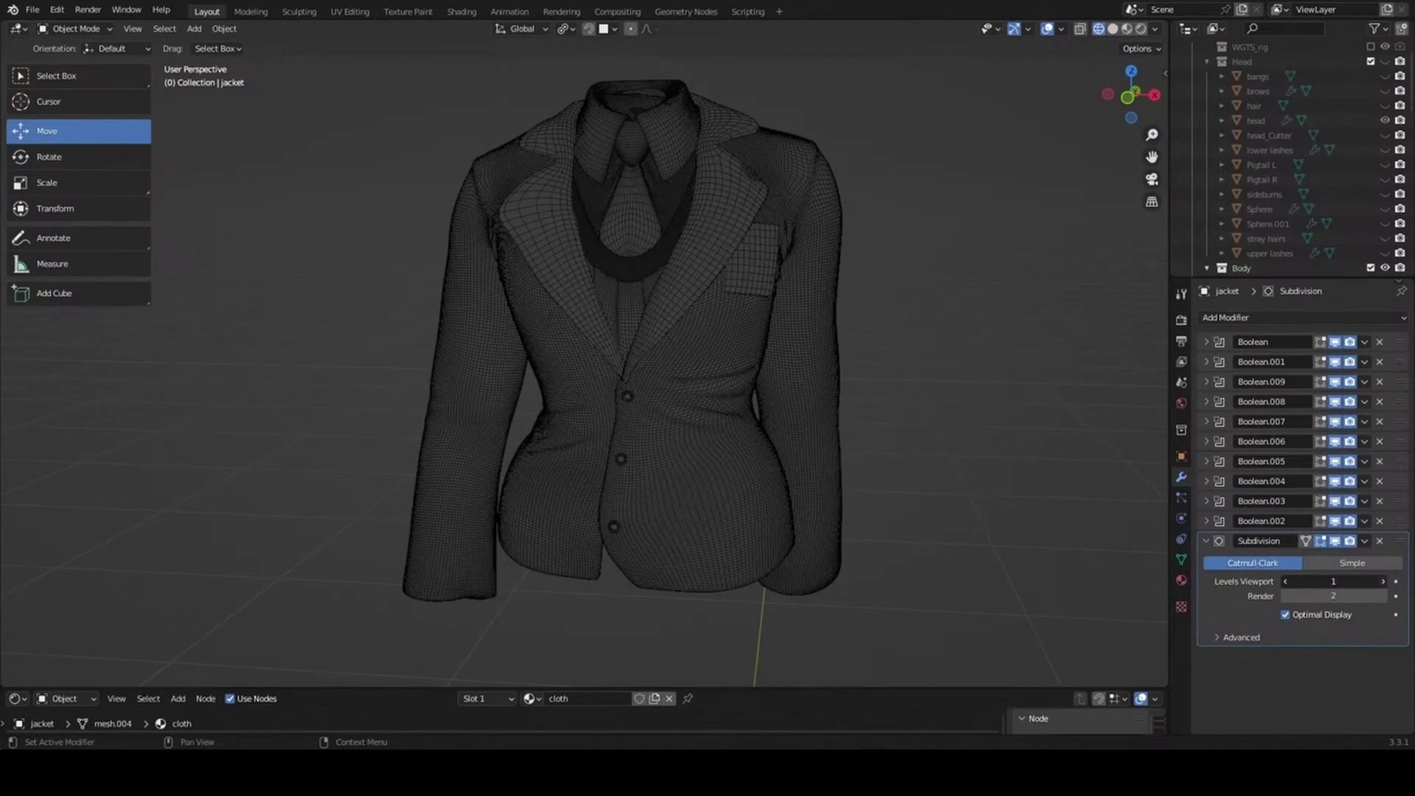
{"action": "left_click", "coordinate": [1383, 581]}
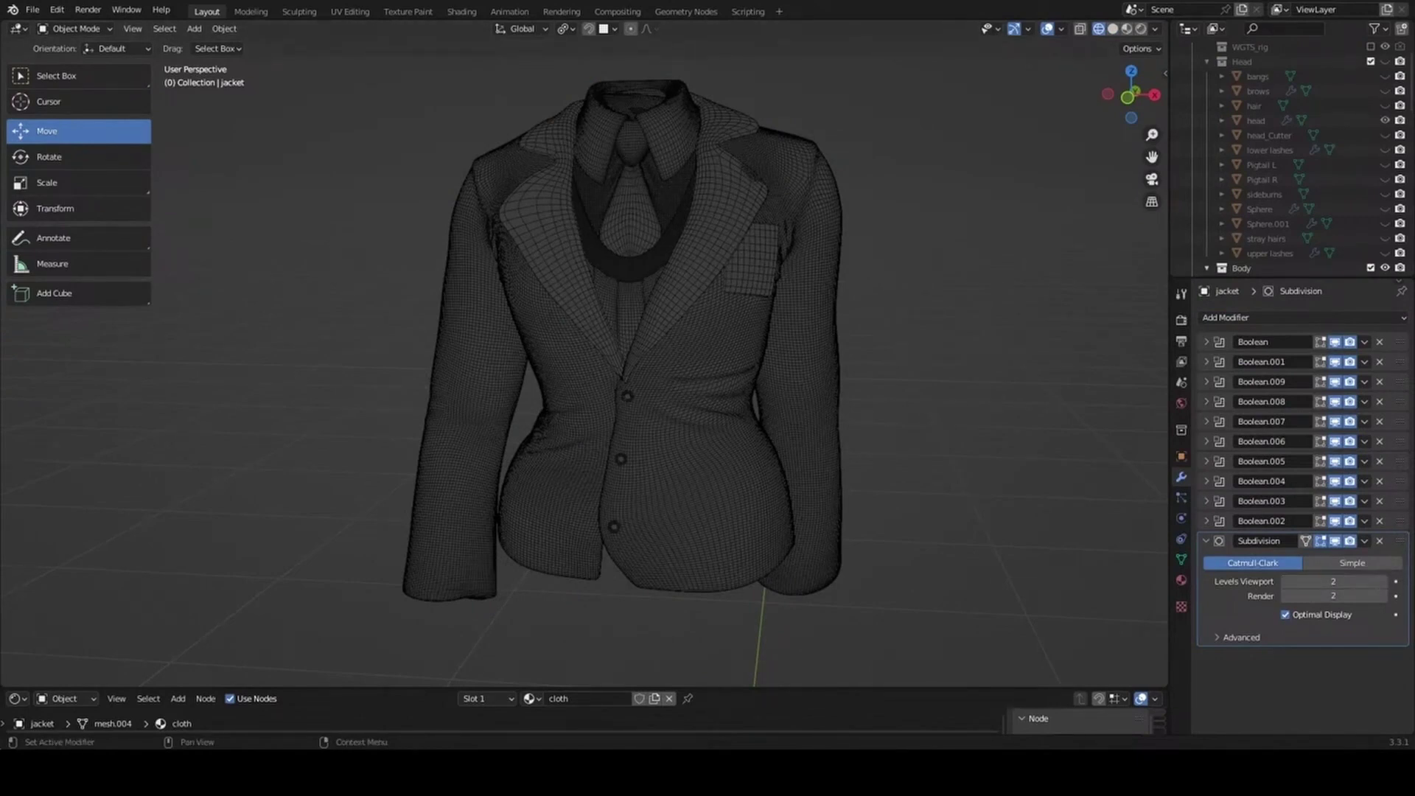
{"action": "left_click", "coordinate": [1285, 614]}
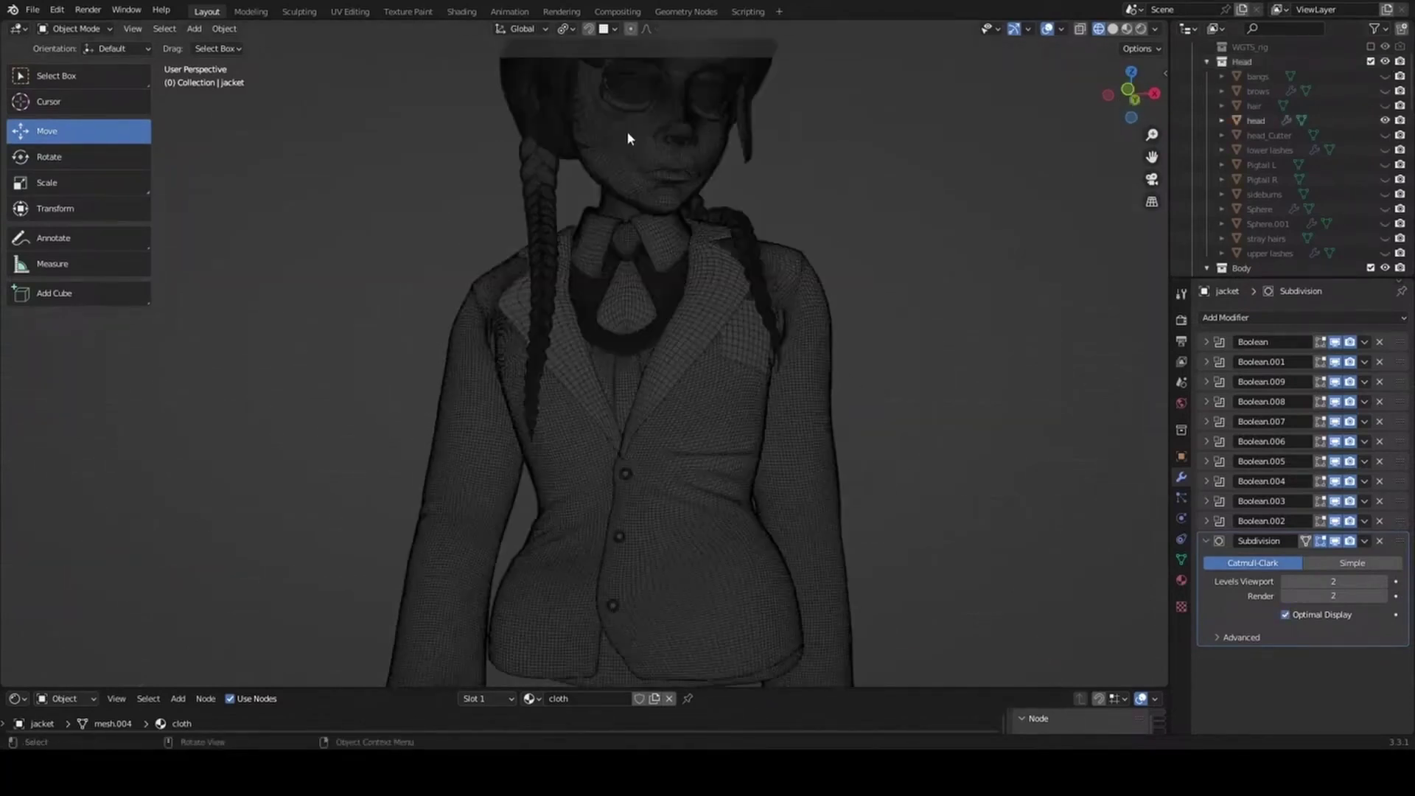
Add a Subdivision Surface modifier to the head and return the viewport to solid shading.
{"action": "left_click", "coordinate": [632, 136]}
{"action": "left_click", "coordinate": [1301, 317]}
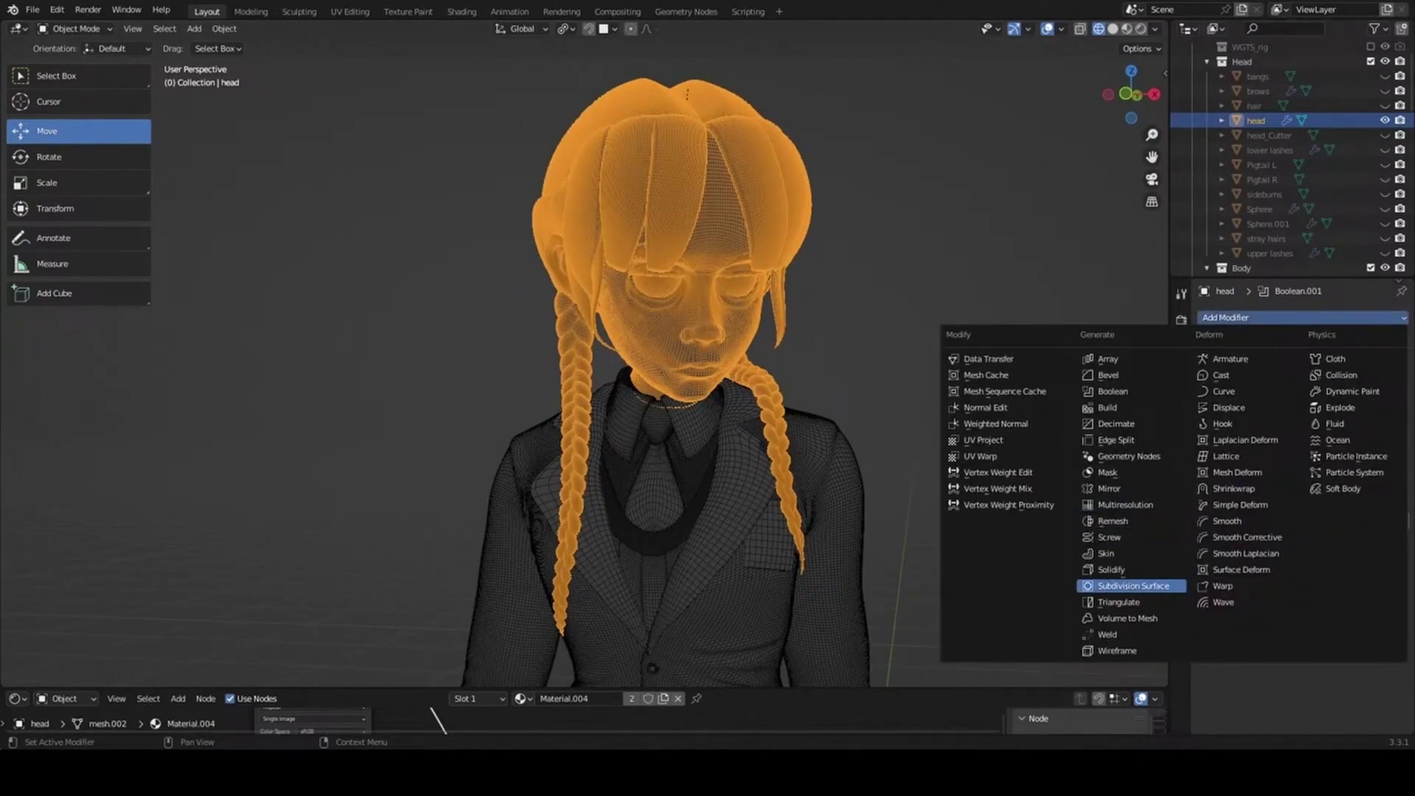
{"action": "left_click", "coordinate": [1132, 586]}
{"action": "left_click", "coordinate": [869, 290]}
{"action": "key", "text": "shift+z"}
{"action": "scroll", "coordinate": [948, 255], "scroll_direction": "down", "scroll_amount": 3}
{"action": "scroll", "coordinate": [749, 299], "scroll_direction": "down", "scroll_amount": 5}
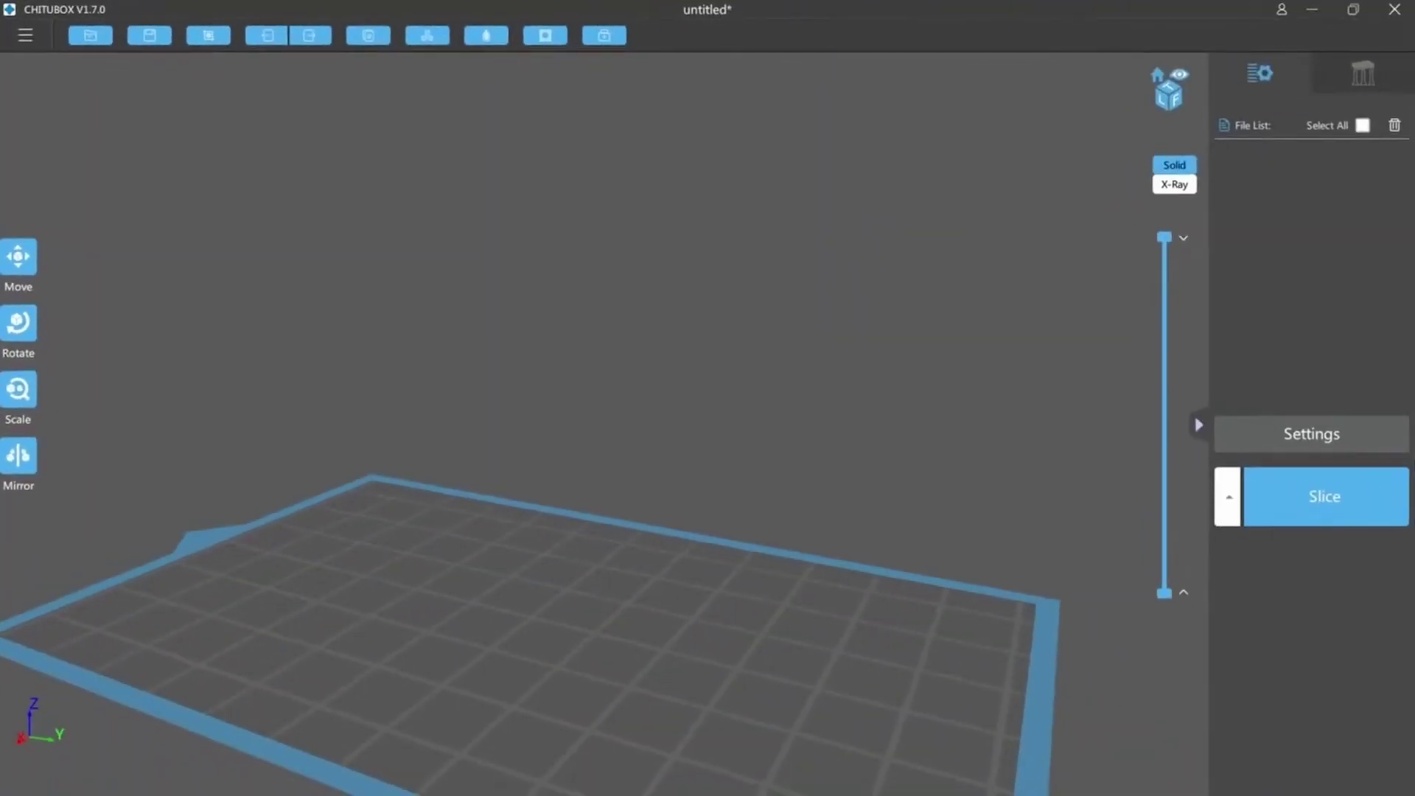
Switch to CHITUBOX and remove the Wednesday Addams_Body_LIVE.stl model from the build plate.
{"action": "scroll", "coordinate": [485, 316], "scroll_direction": "down", "scroll_amount": 3}
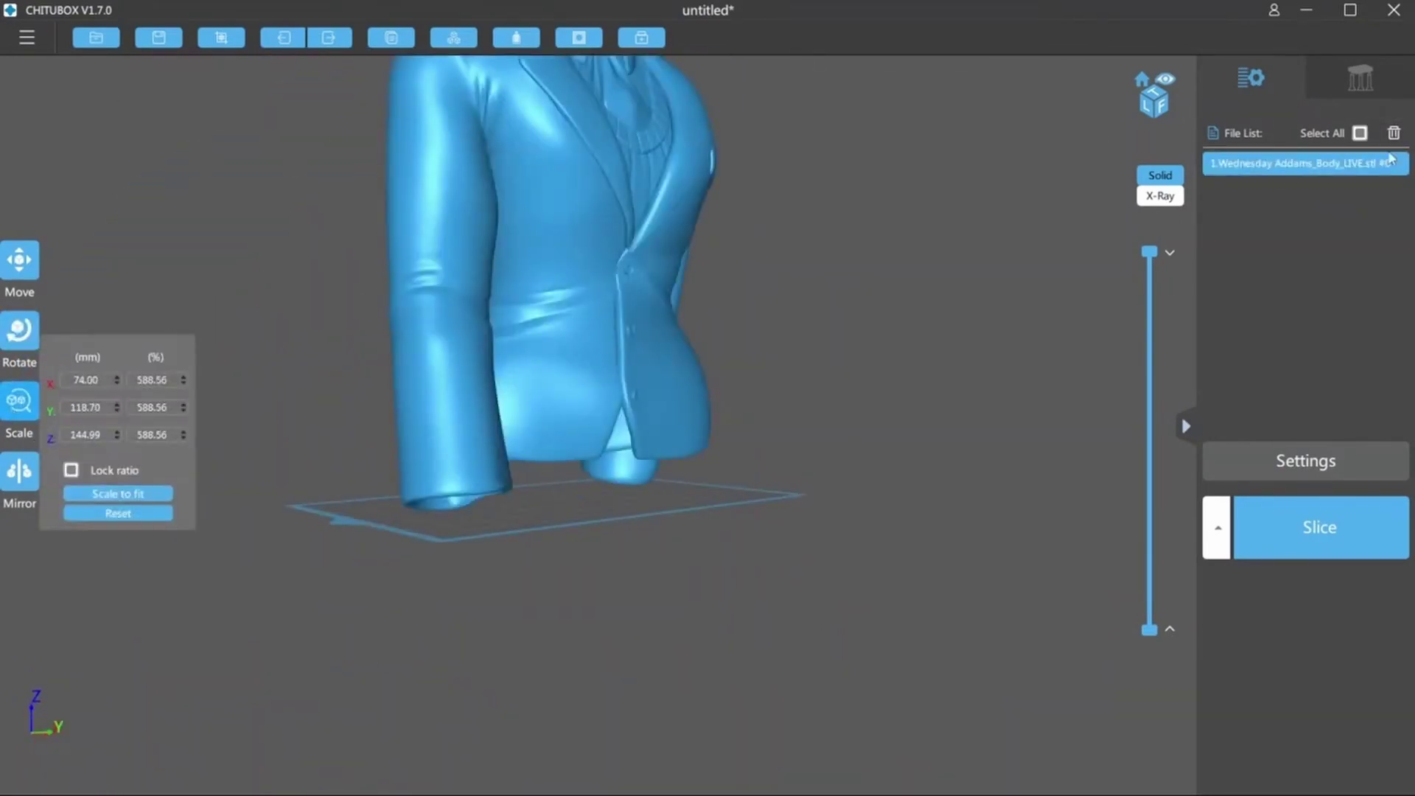
{"action": "left_click", "coordinate": [1394, 134]}
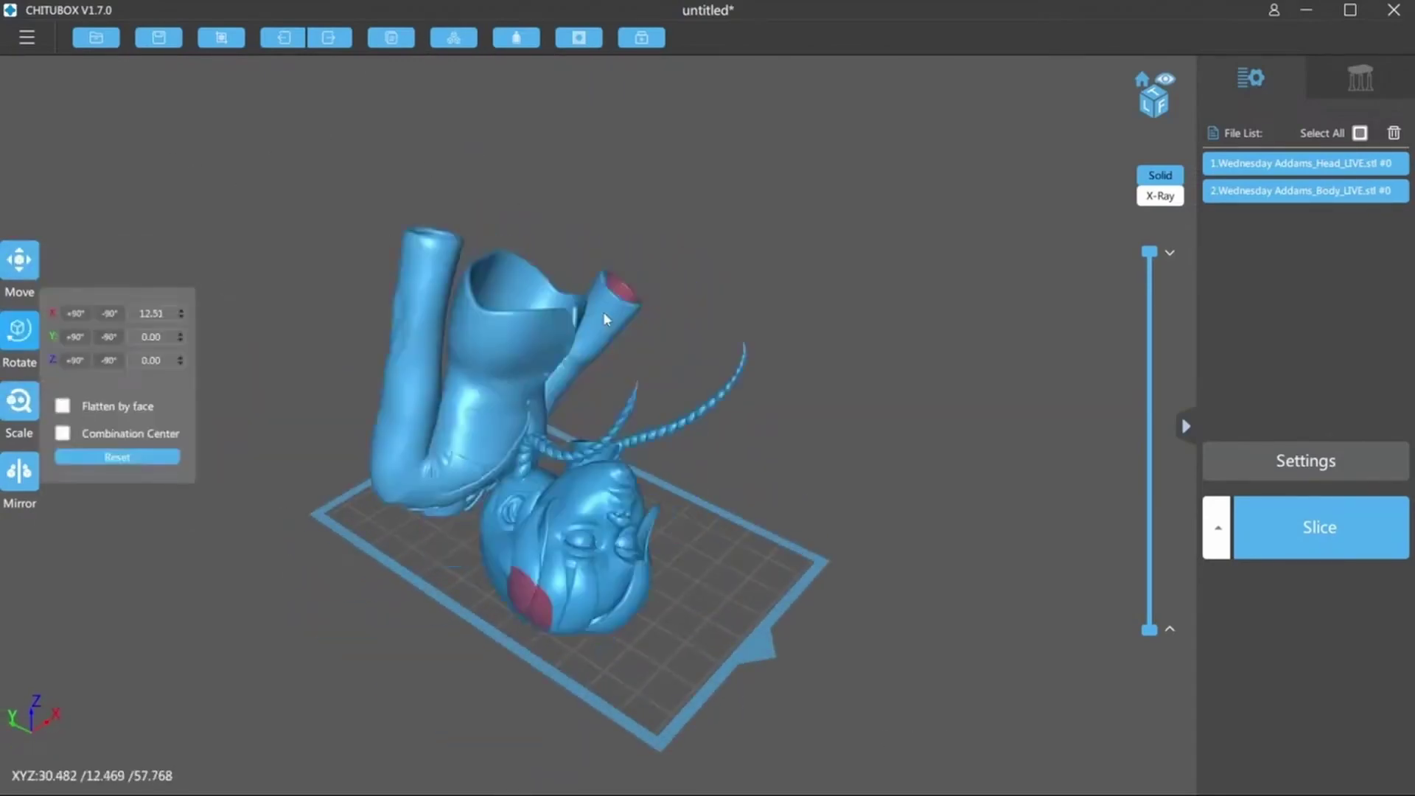
Close the rotation settings for the models and open the Dig Hole tool for the hollowed head.
{"action": "left_click", "coordinate": [19, 332]}
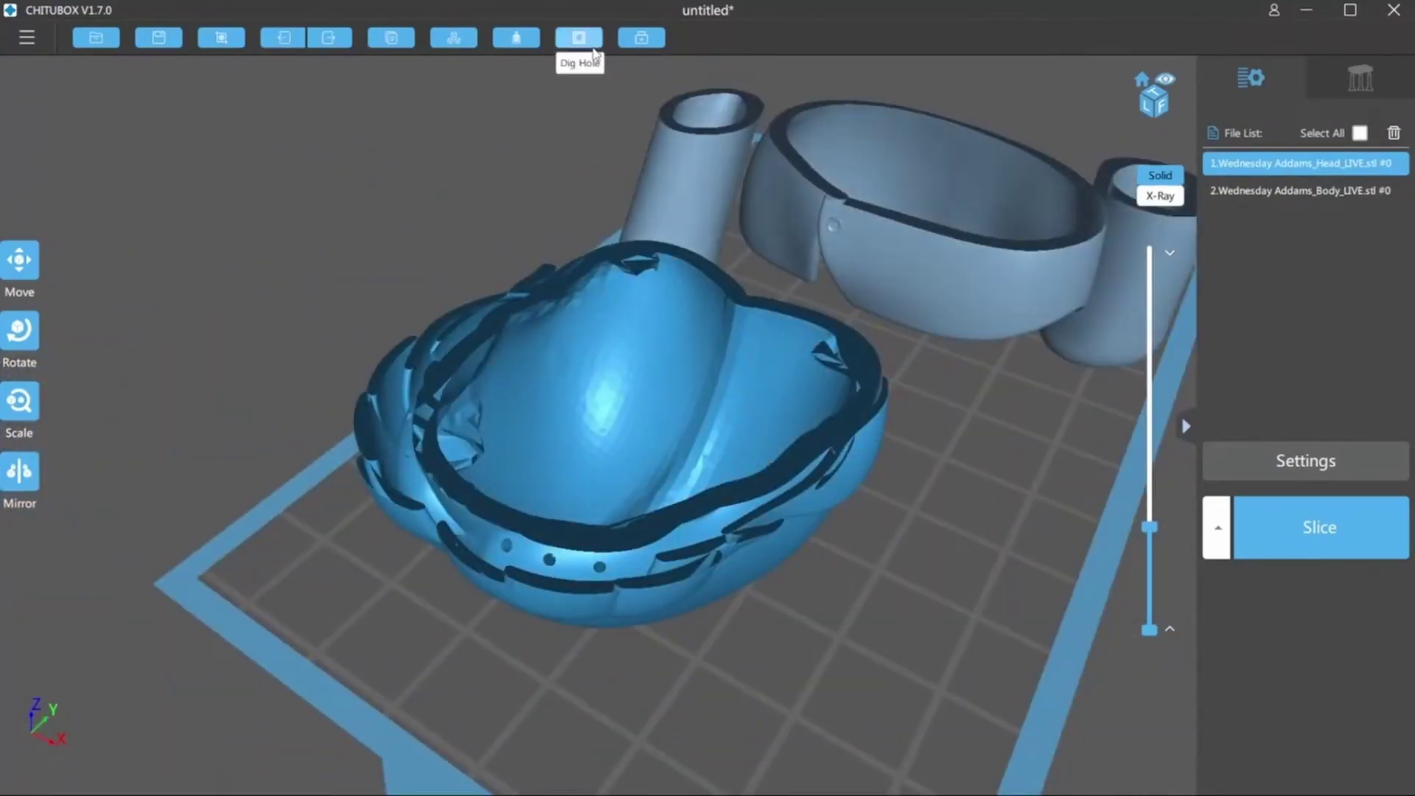
{"action": "left_click", "coordinate": [579, 38]}
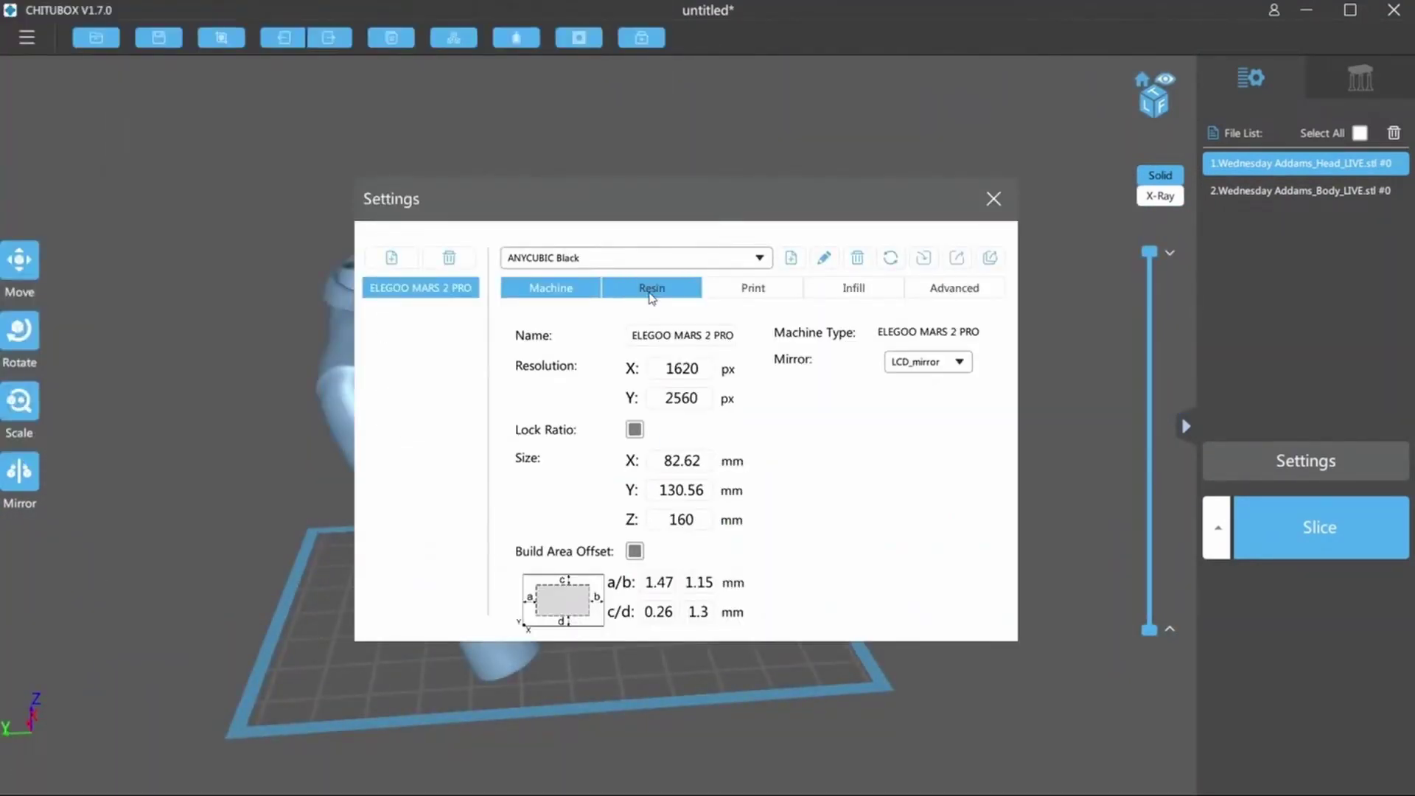
Review the resin and print settings of the ELEGOO MARS 2 PRO and pick a profile from its list.
{"action": "left_click", "coordinate": [652, 288]}
{"action": "left_click", "coordinate": [752, 288]}
{"action": "left_click", "coordinate": [622, 258]}
{"action": "left_click", "coordinate": [582, 265]}
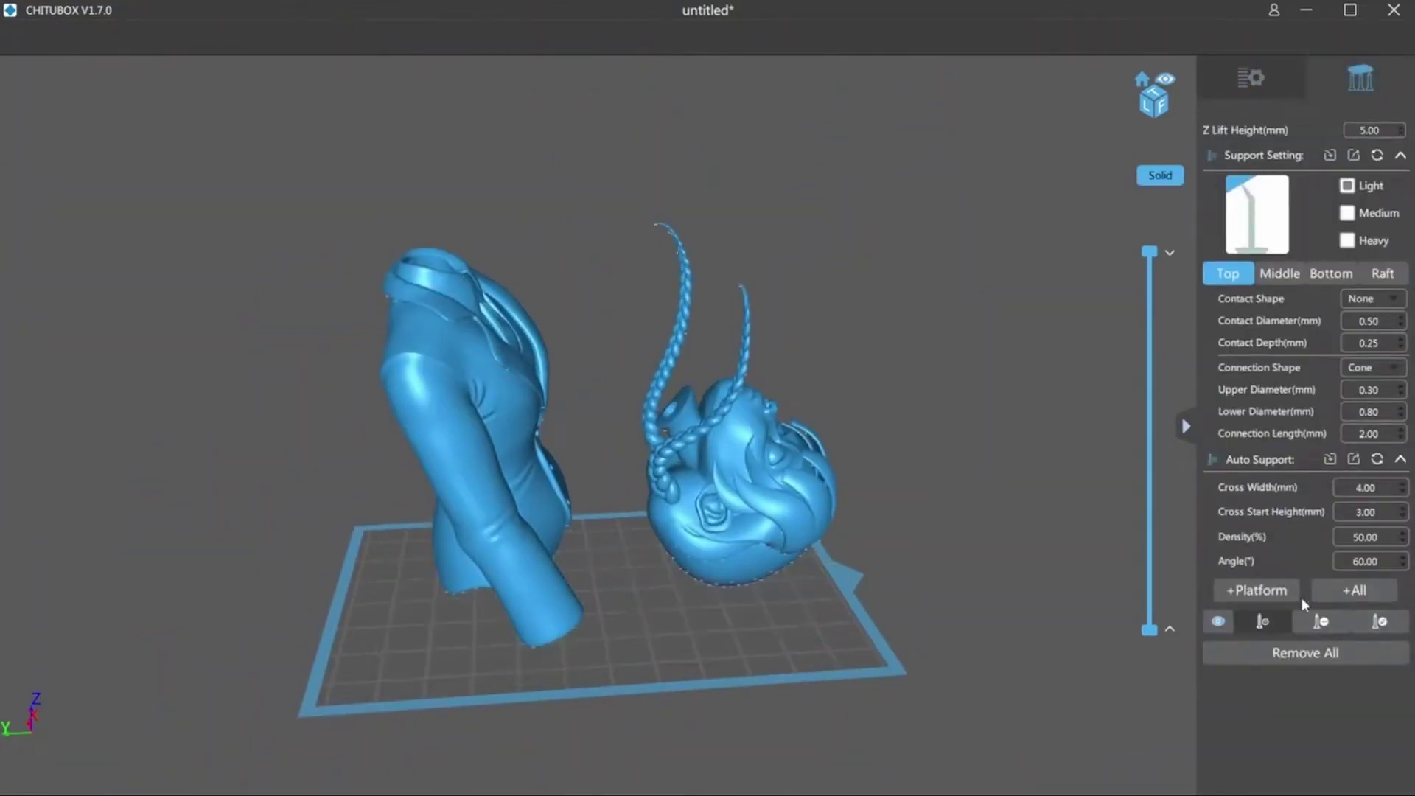
Add automatic supports to the head and body models and inspect the sliced print preview.
{"action": "left_click", "coordinate": [1300, 596]}
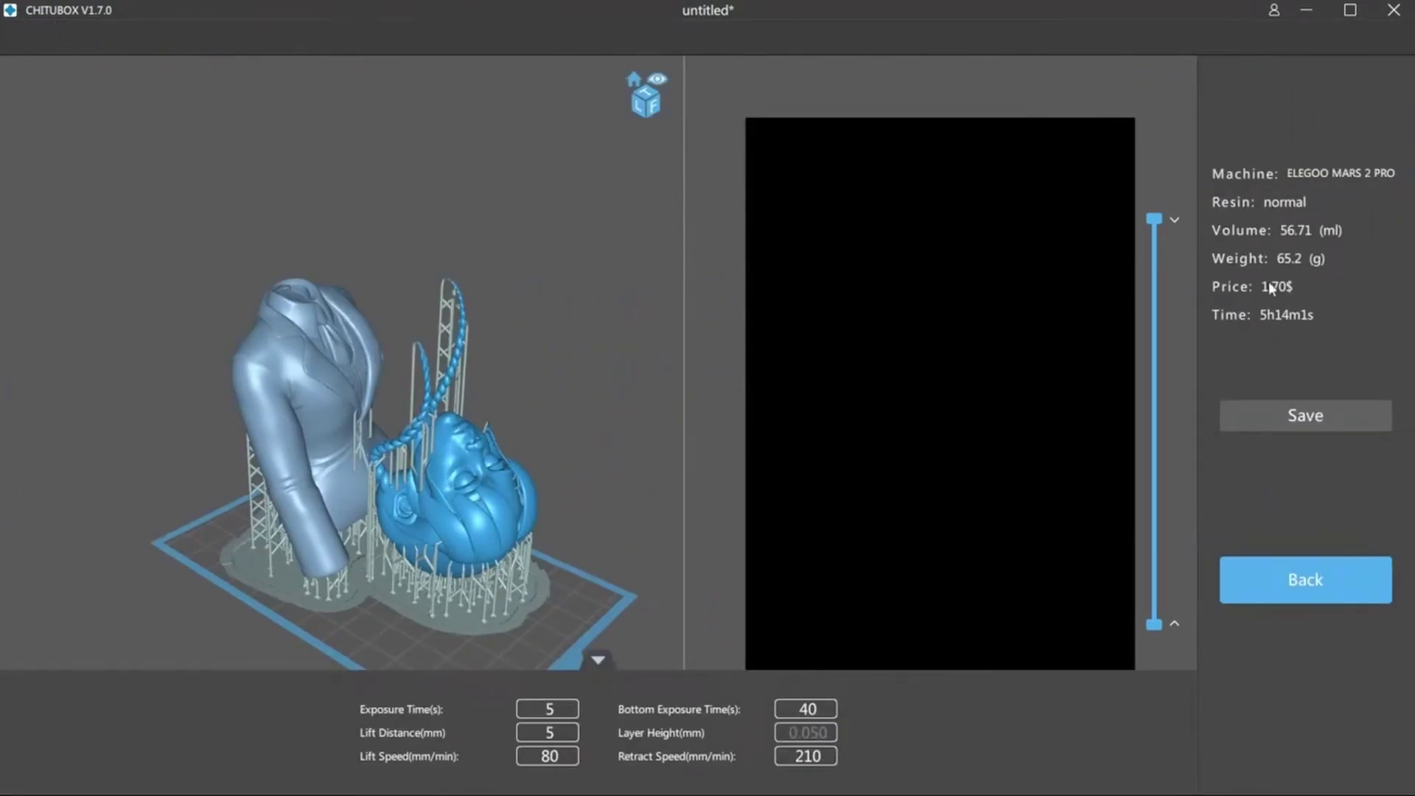
{"action": "left_click_drag", "start_coordinate": [442, 368], "coordinate": [312, 396]}
{"action": "scroll", "coordinate": [312, 396], "scroll_direction": "up", "scroll_amount": 5}
{"action": "scroll", "coordinate": [427, 232], "scroll_direction": "down", "scroll_amount": 6}
{"action": "scroll", "coordinate": [346, 429], "scroll_direction": "up", "scroll_amount": 5}
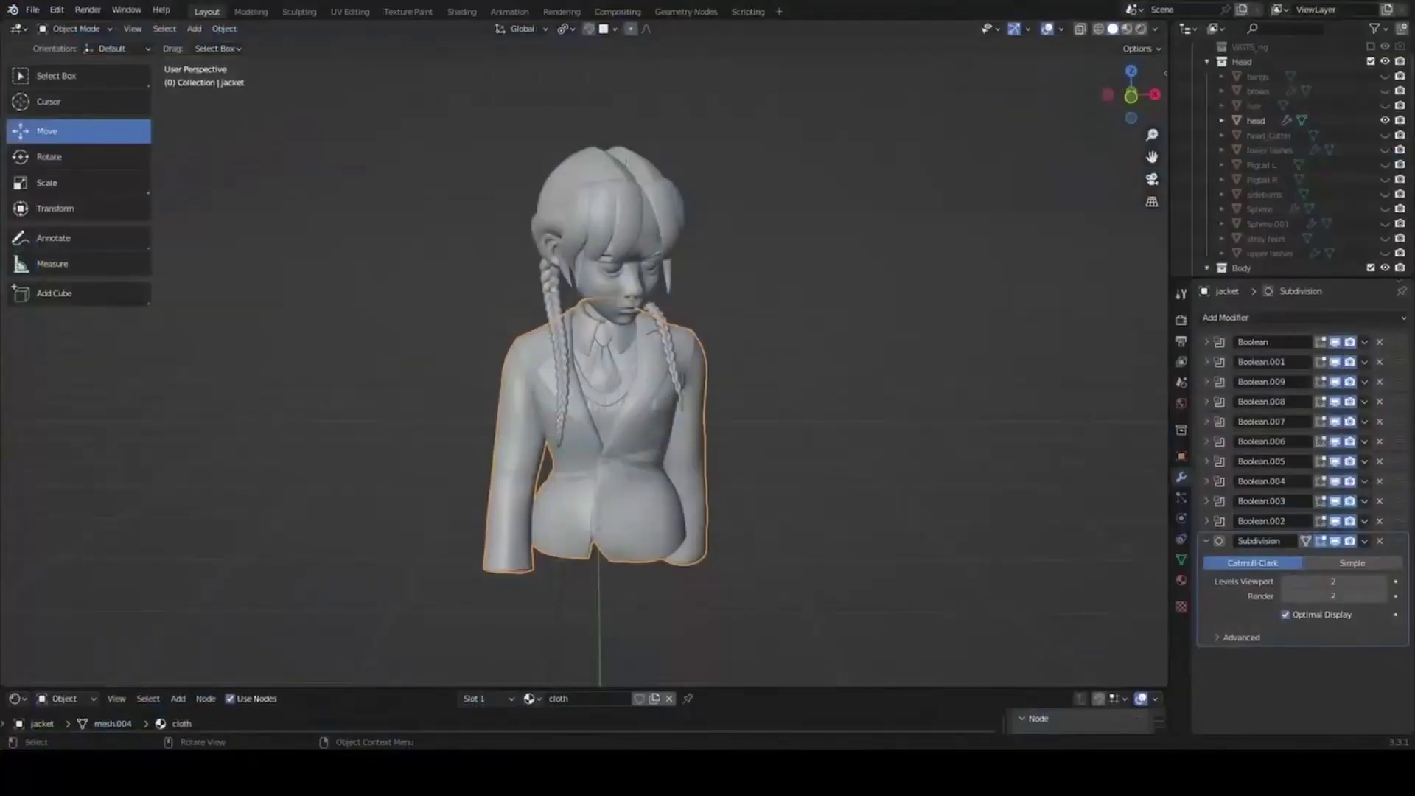
Switch back to Blender and look over the assembled head and jacket bust.
{"action": "middle_click_drag", "start_coordinate": [383, 309], "coordinate": [908, 423]}
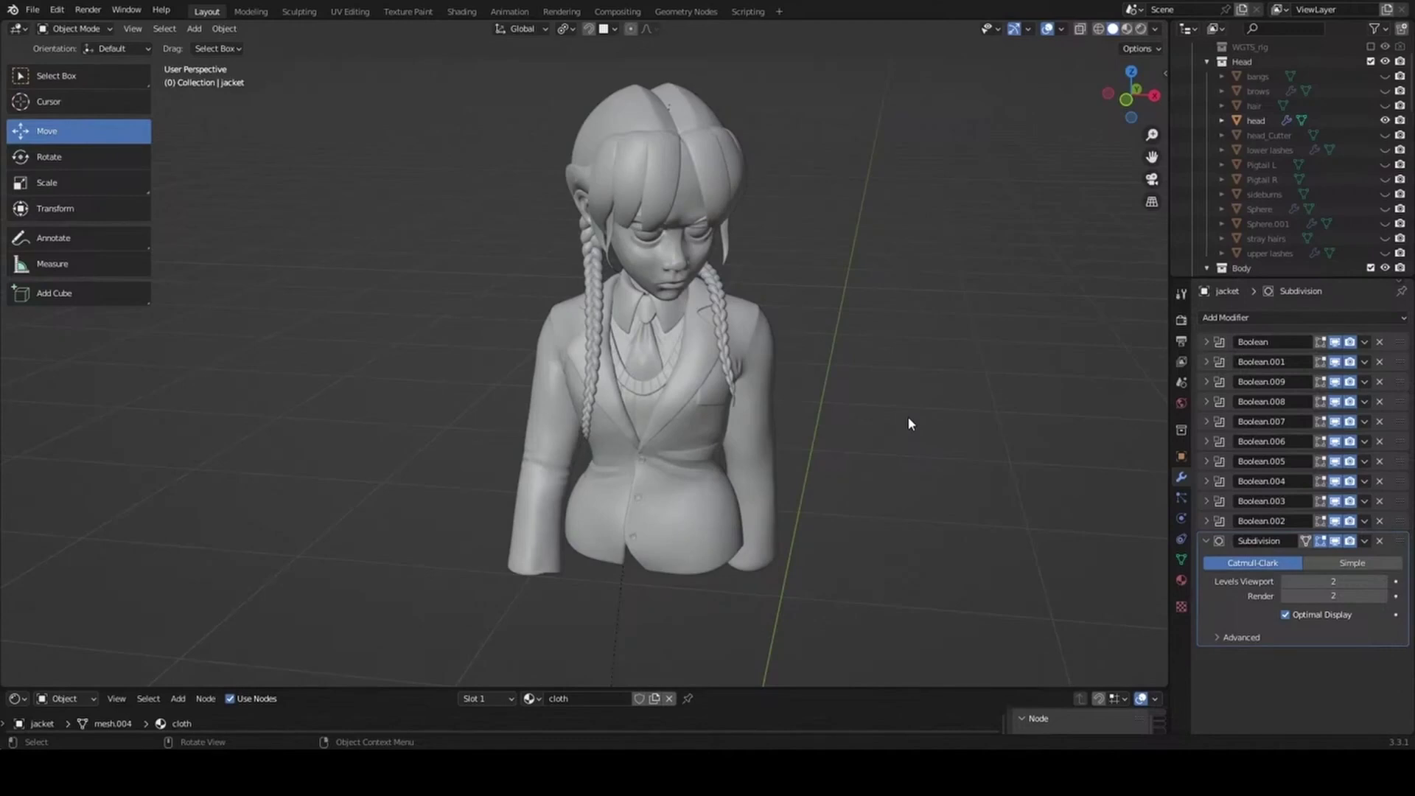